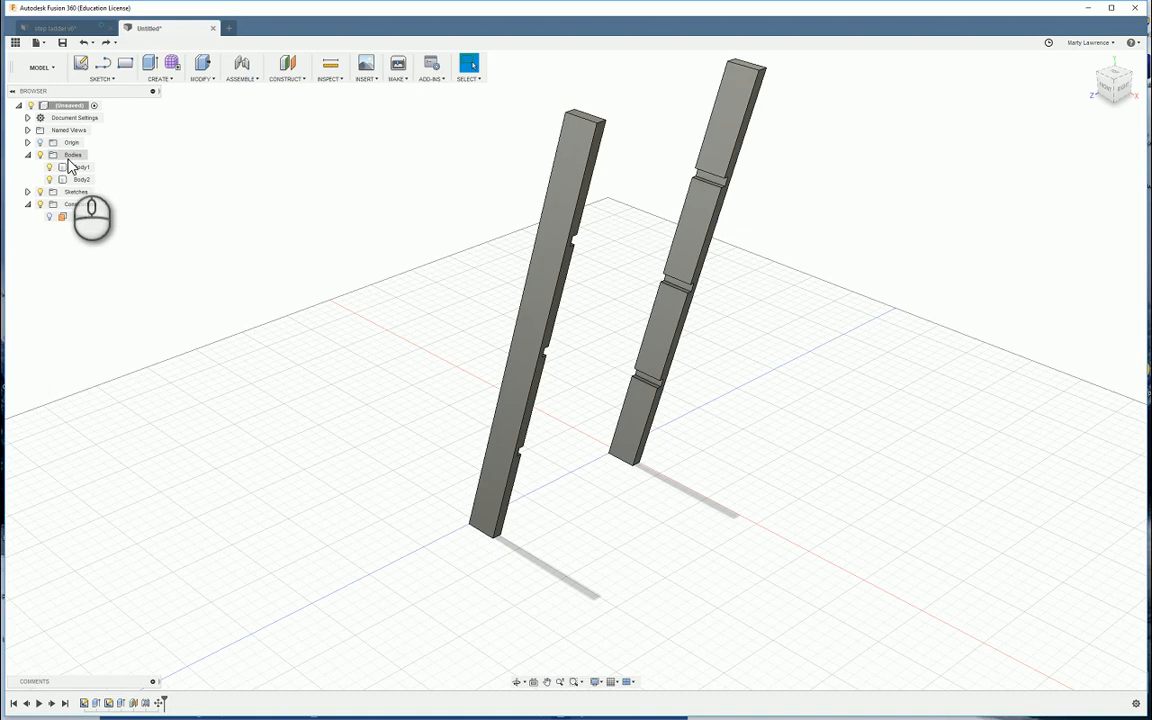
Convert all bodies in the design into components
right_click(70, 157)
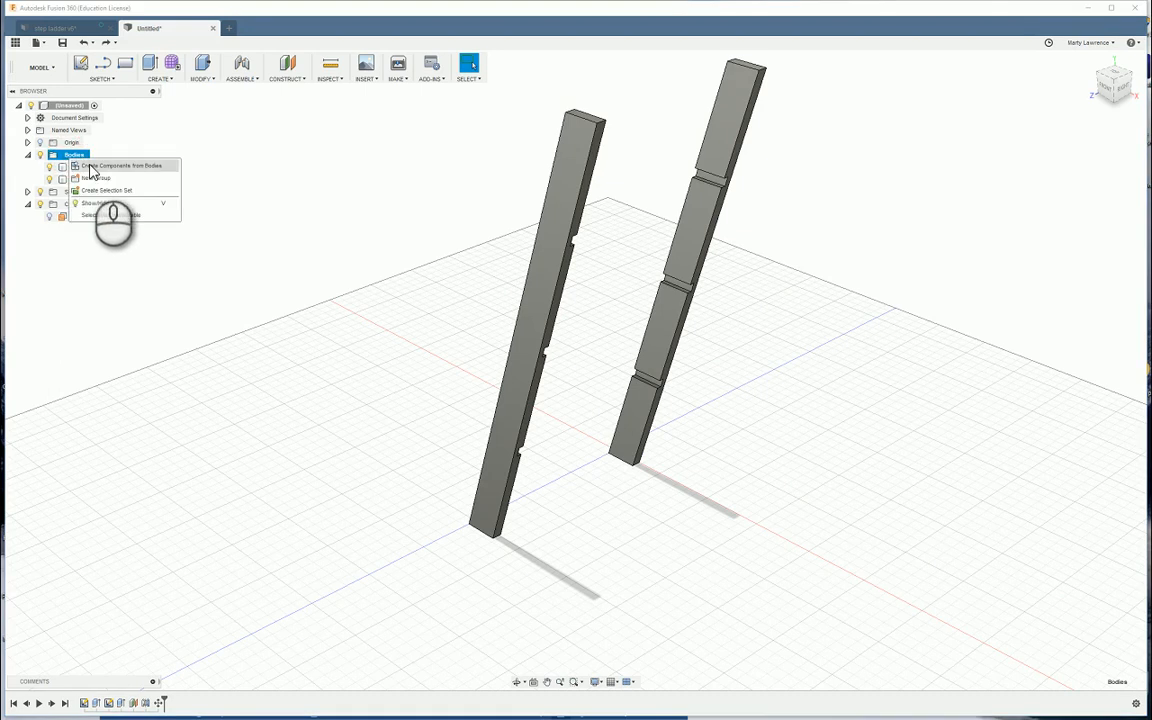
click(90, 166)
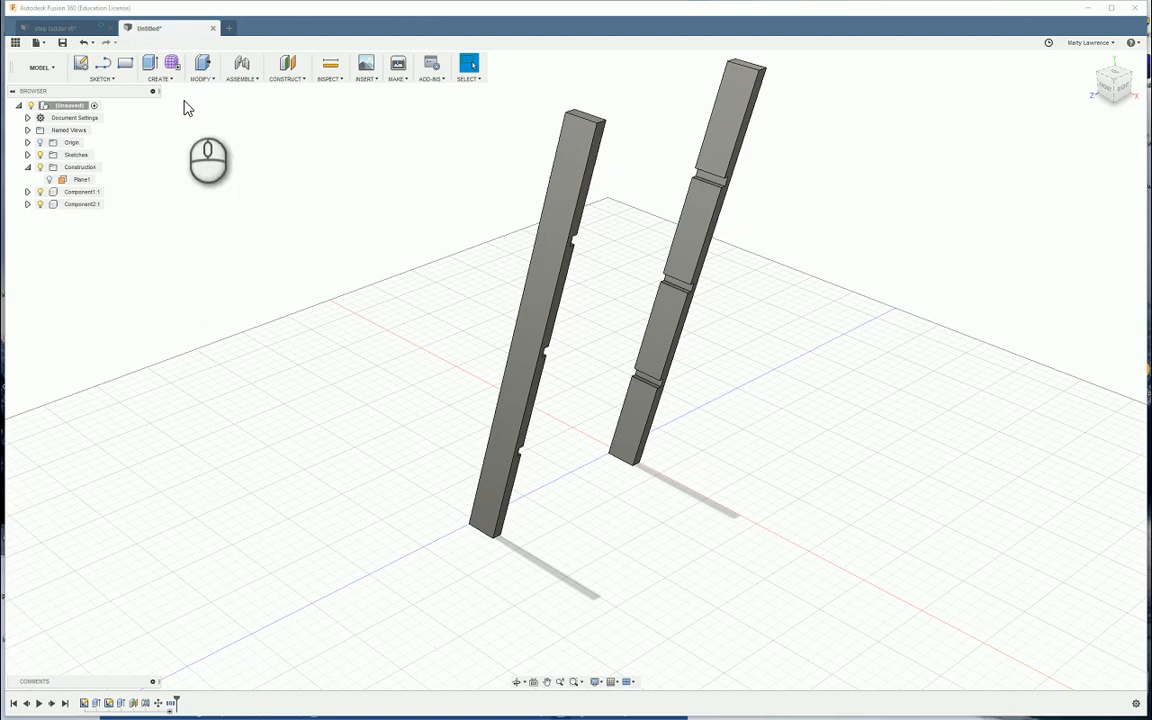
Download the 3D Maple - Curly - Semigloss finished wood from the appearance library
click(208, 80)
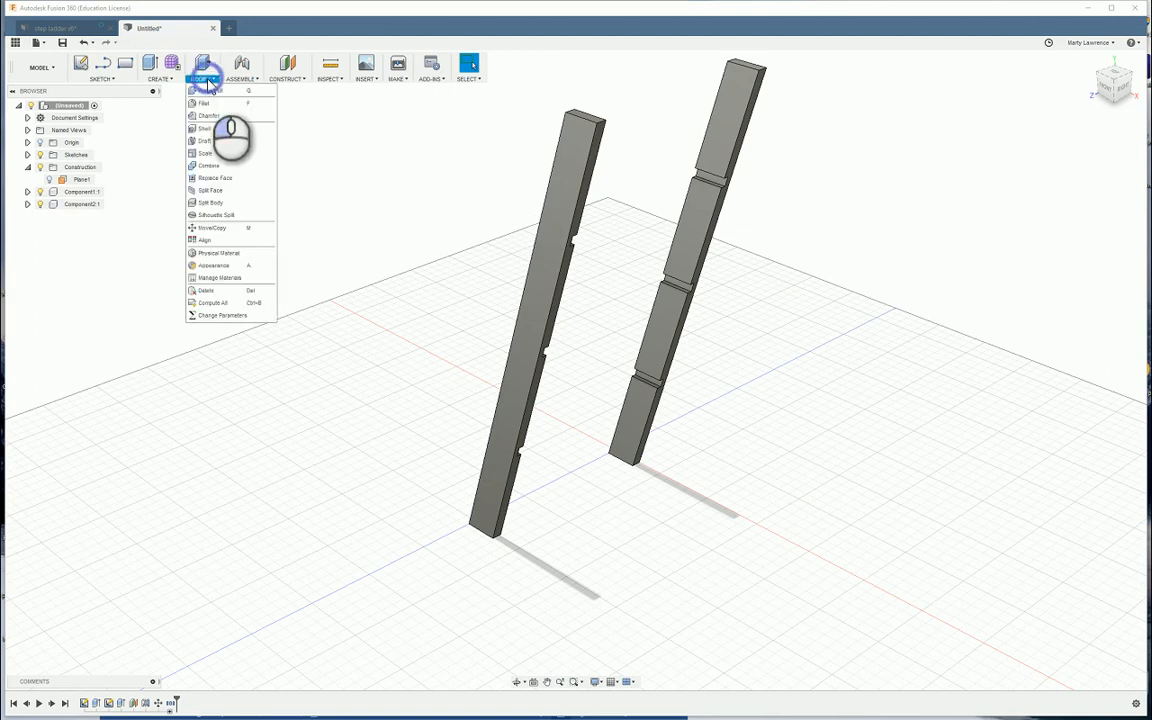
click(214, 268)
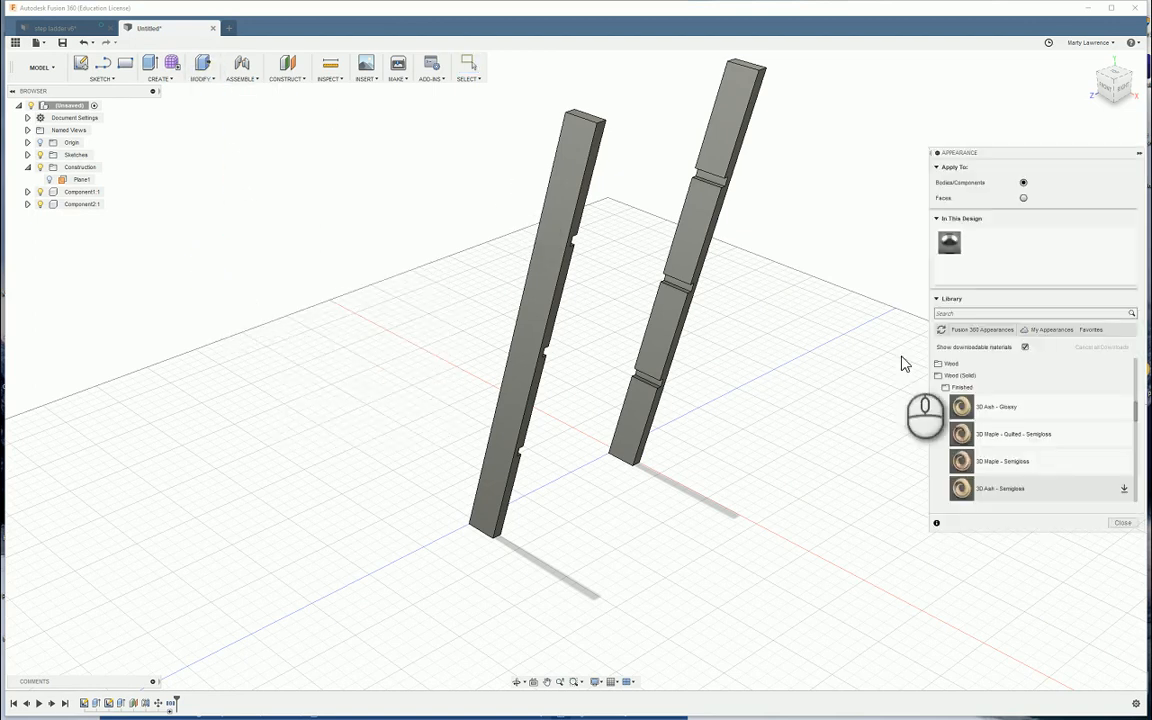
scroll(1115, 458, down, 5)
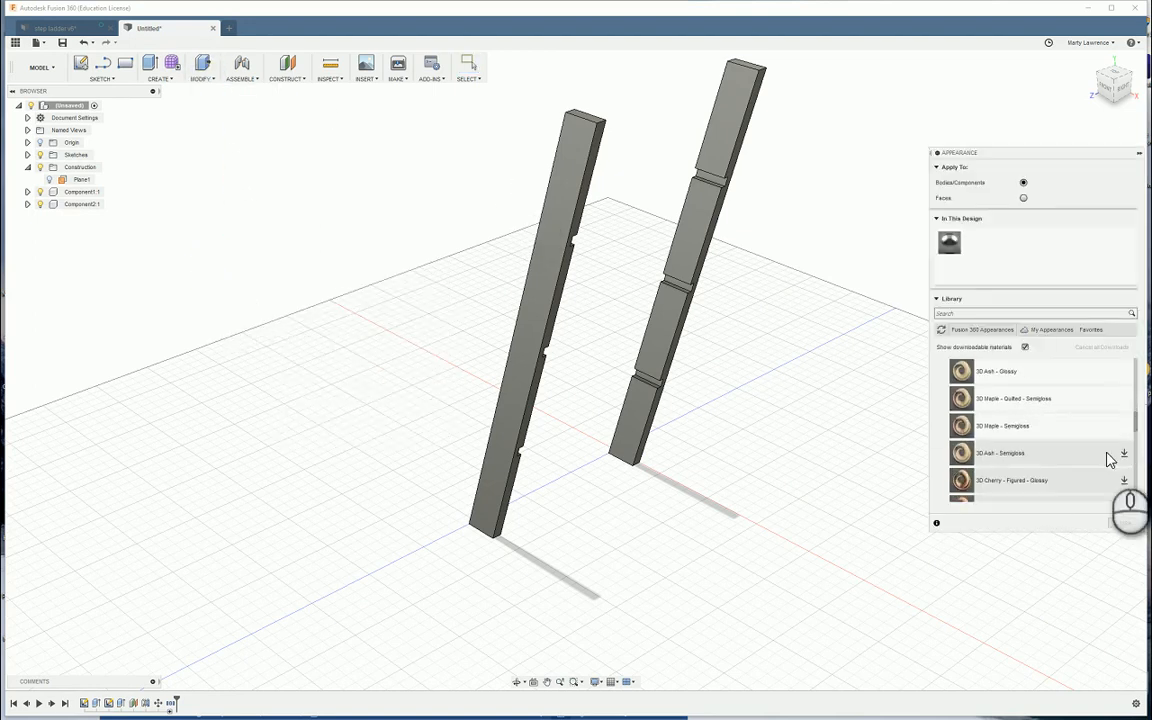
scroll(985, 455, down, 3)
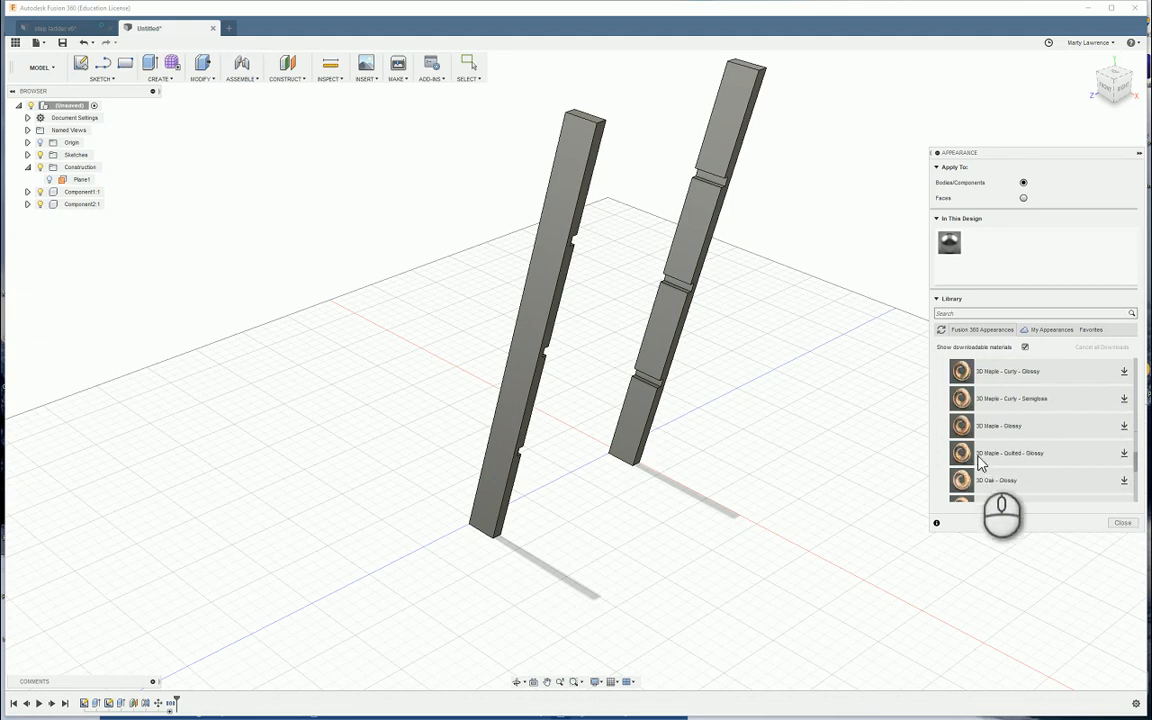
click(1124, 400)
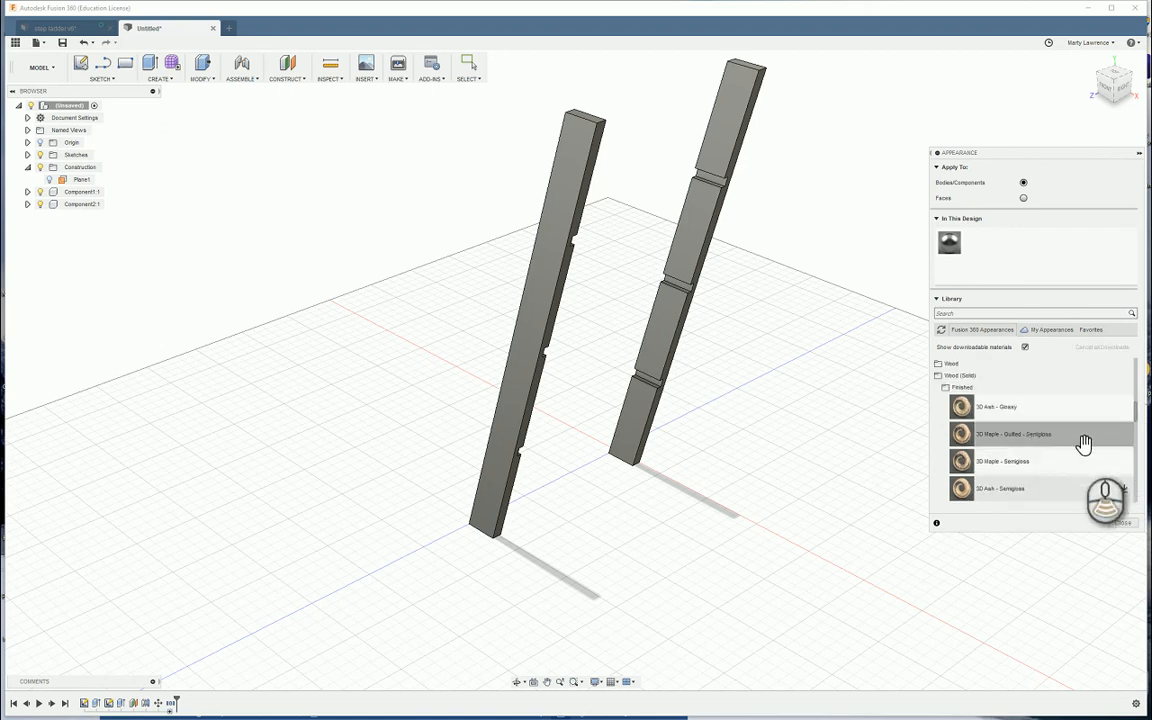
Apply the 3D Maple - Quilted - Semigloss appearance to the ladder rail whose notches face the viewer
scroll(1084, 444, down, 5)
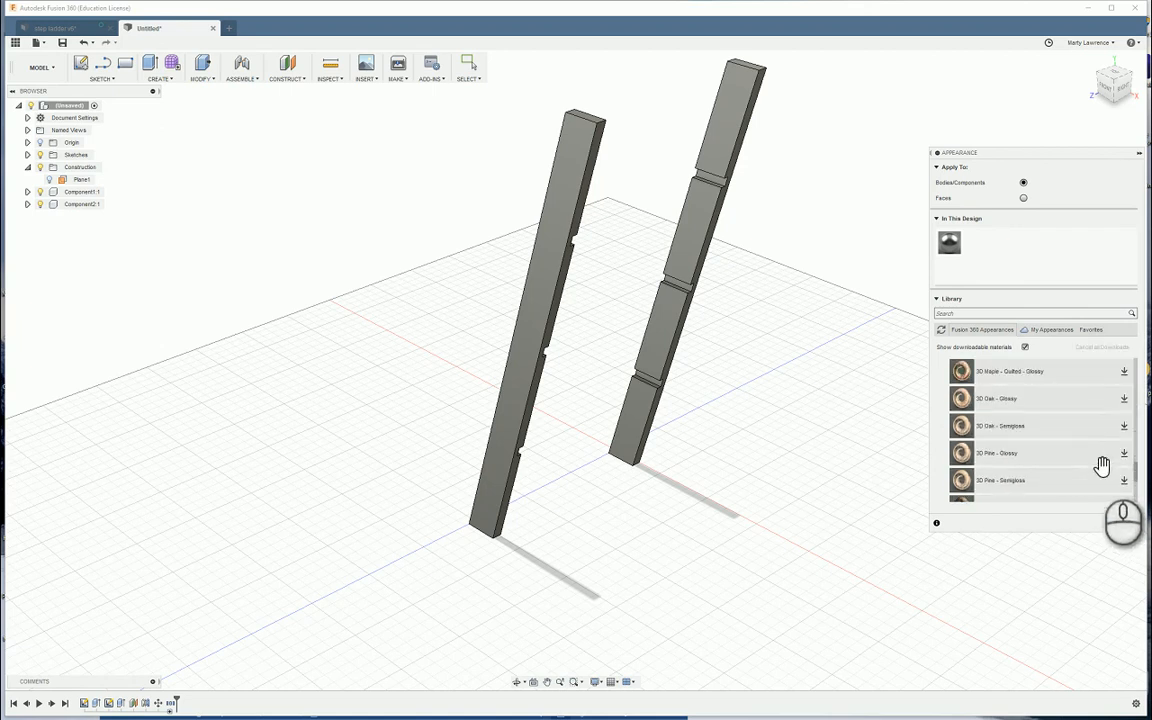
scroll(1102, 466, up, 3)
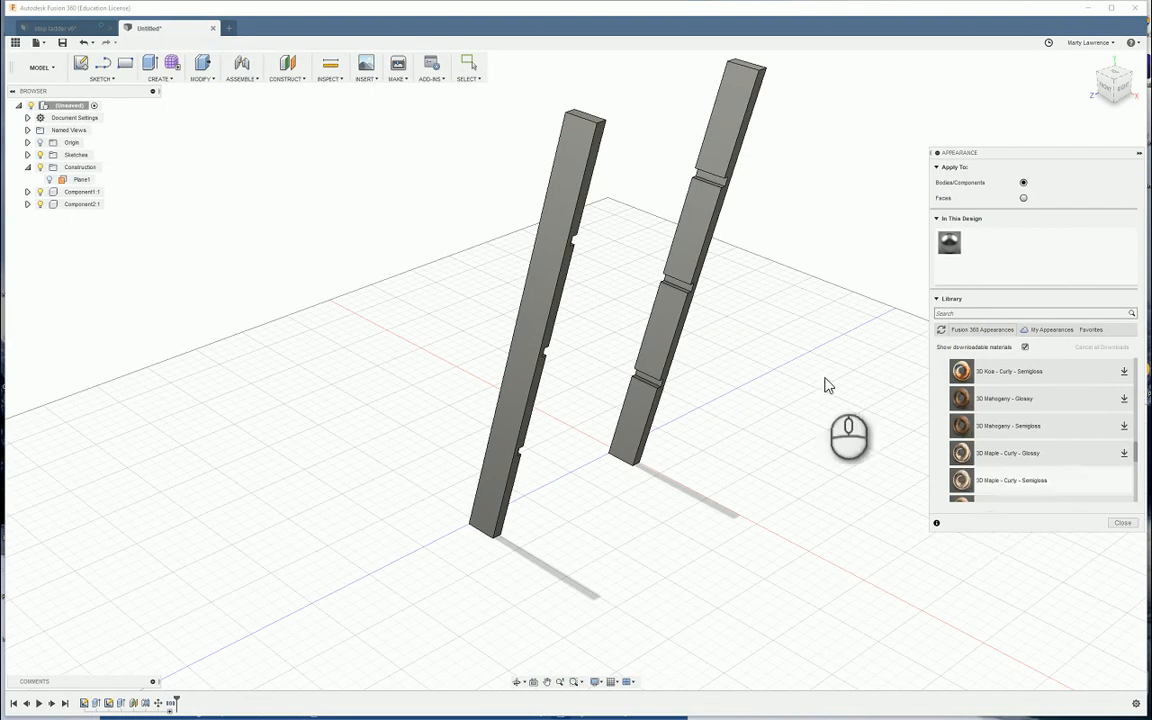
scroll(1040, 437, up, 4)
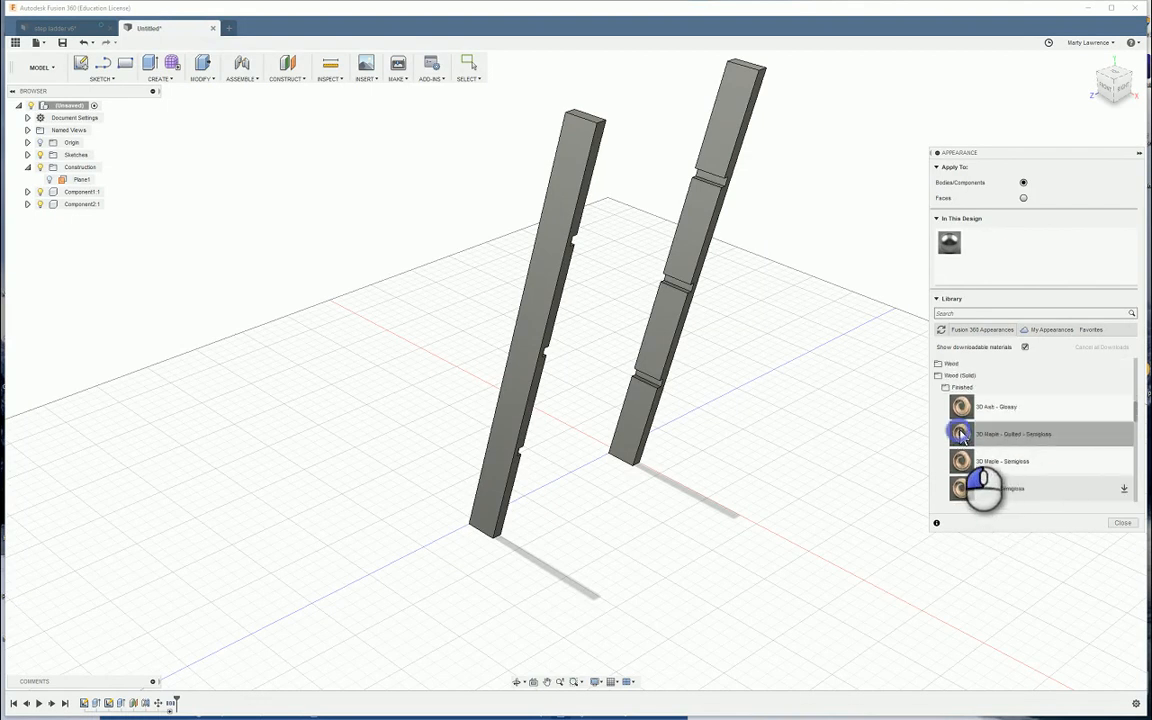
drag(960, 434, 674, 323)
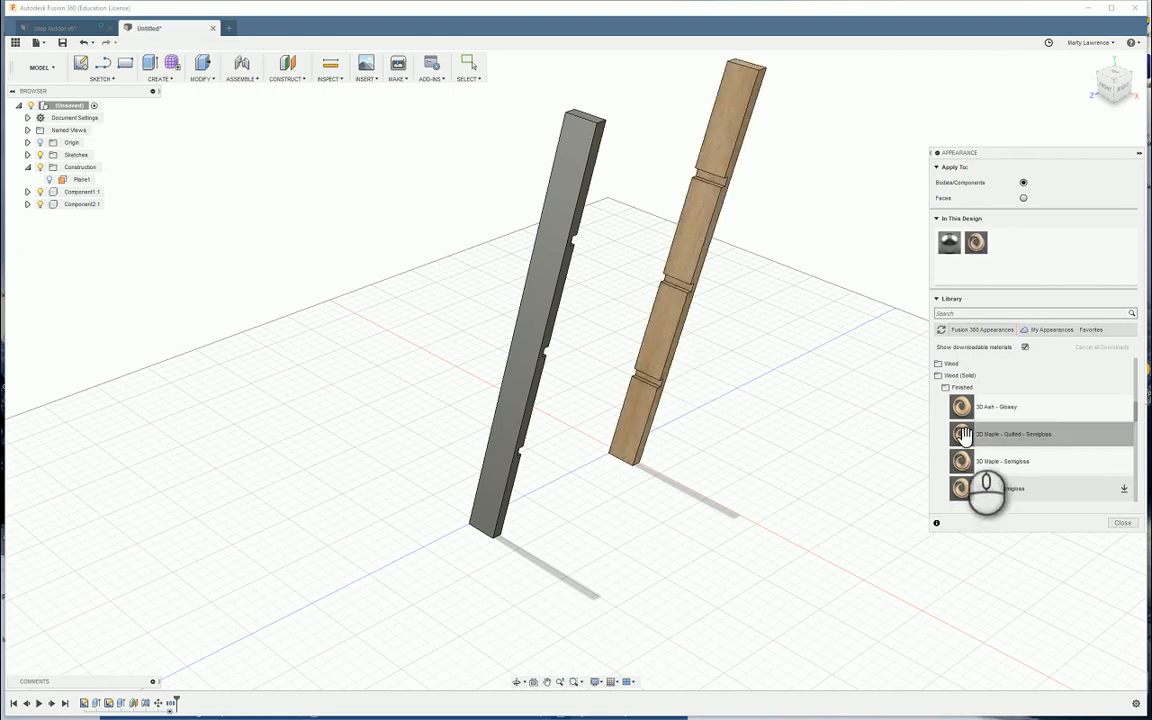
Apply the 3D Maple - Semigloss appearance to both ladder rails and finish assigning appearances
drag(962, 488, 545, 330)
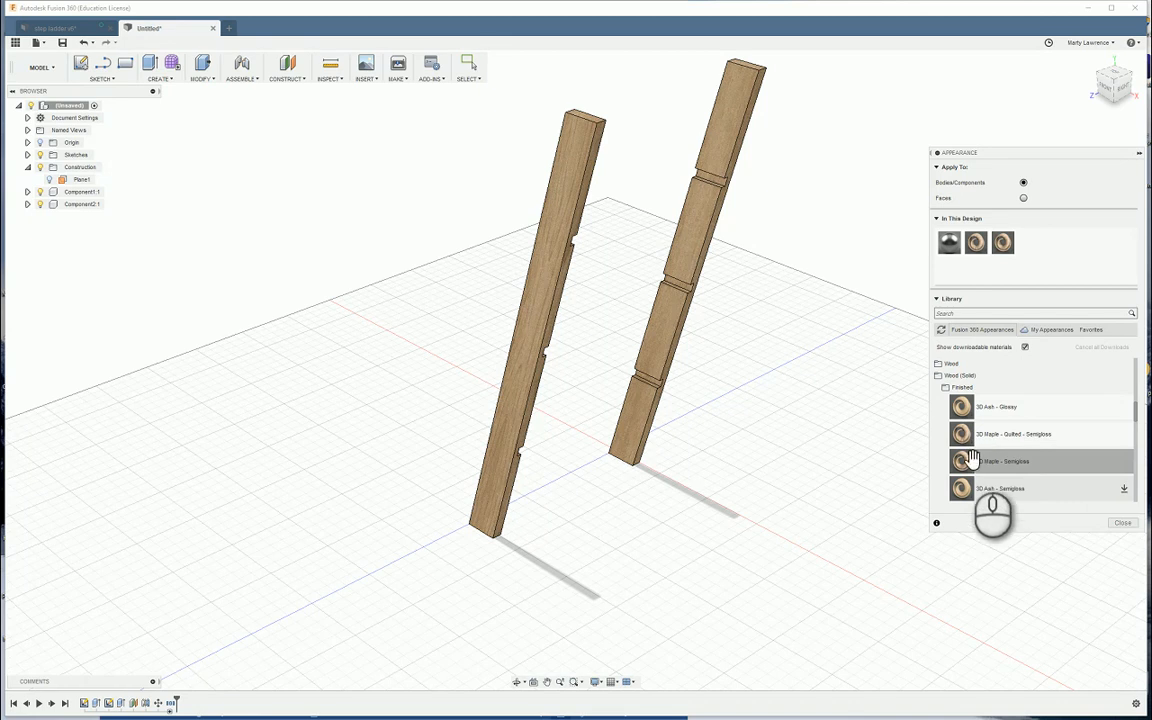
drag(966, 465, 700, 250)
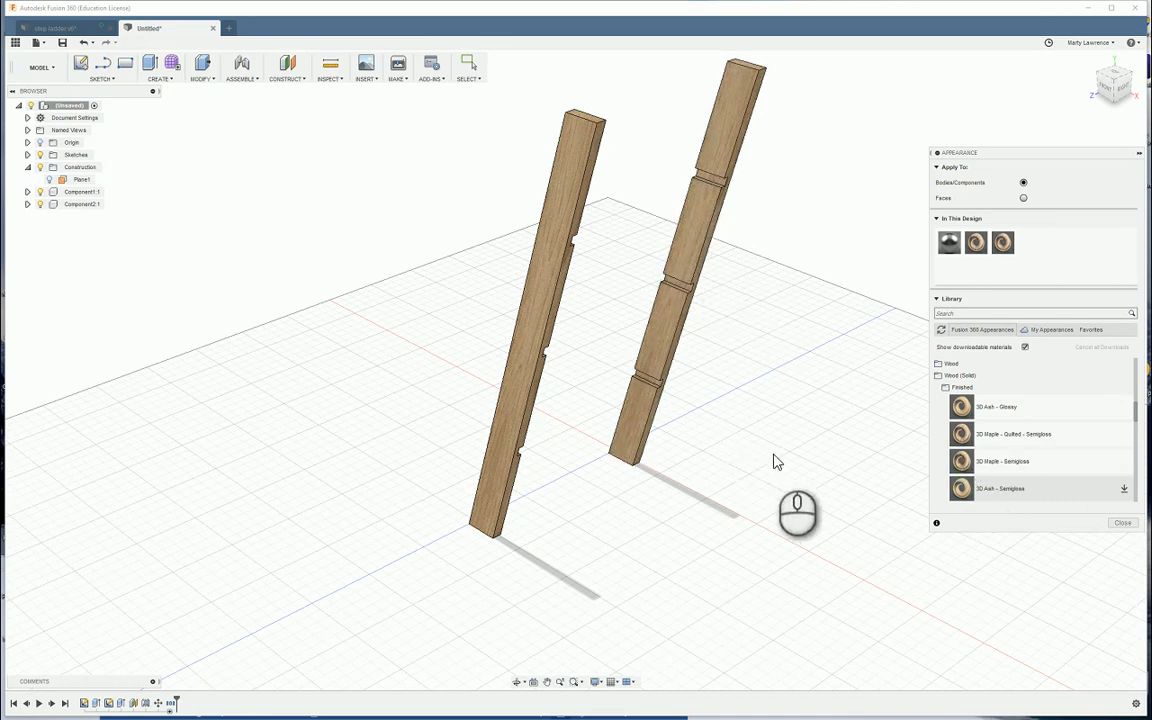
click(1121, 523)
Hide Component2 so only the rail with the visible notched face is shown
scroll(681, 360, up, 5)
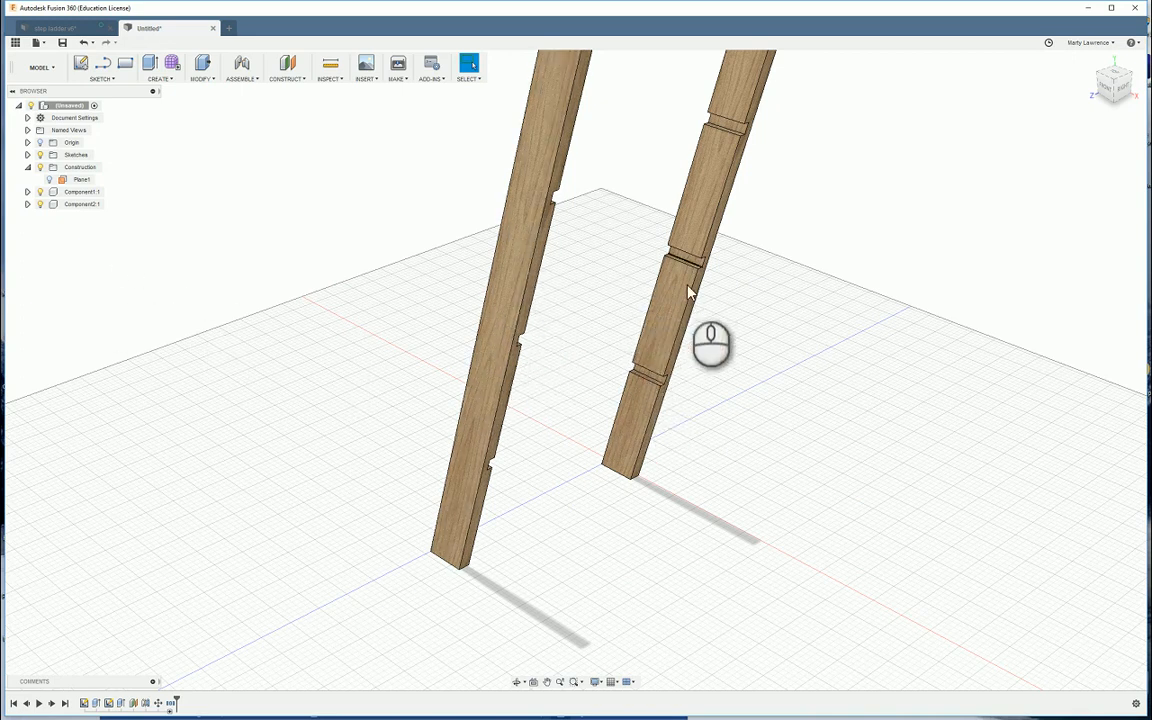
click(39, 204)
click(40, 193)
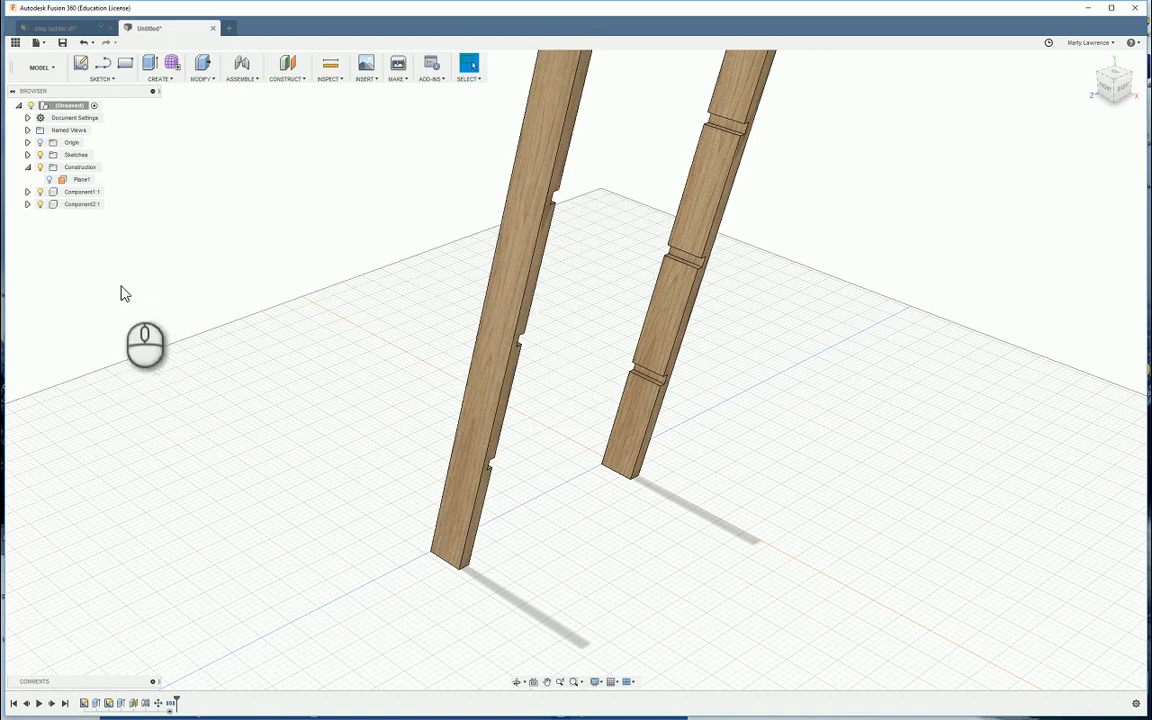
click(40, 204)
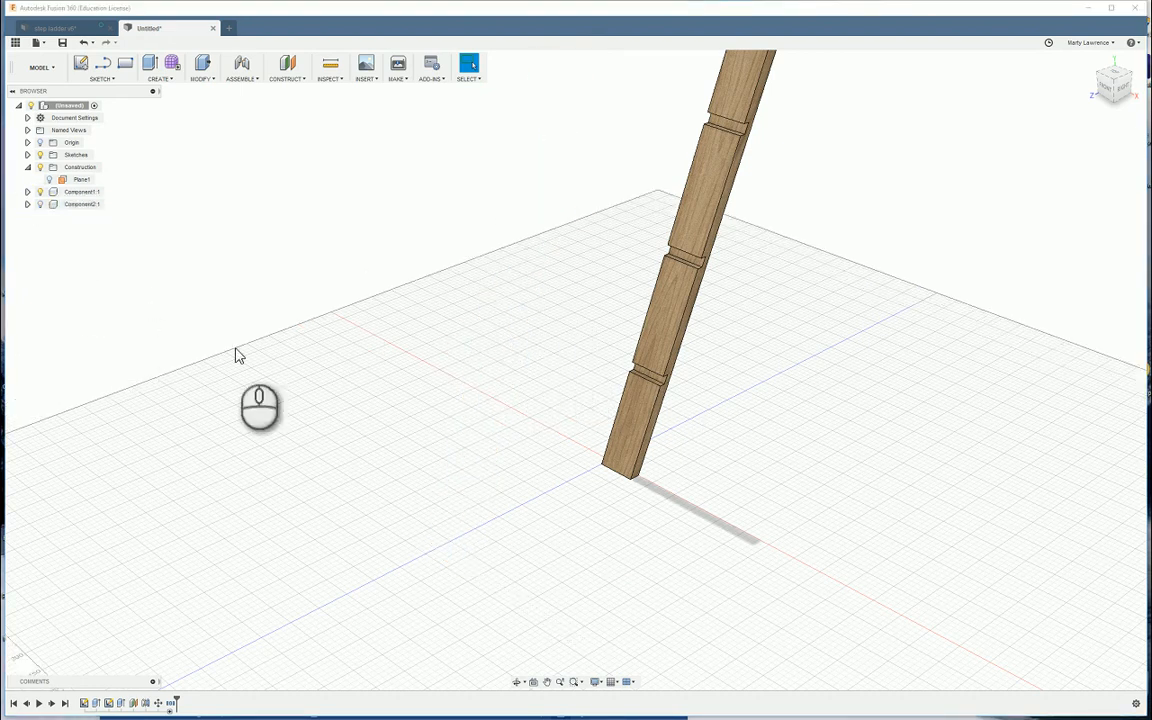
Start a sketch on the recessed face of the lowest notch in the visible rail
scroll(624, 360, up, 2)
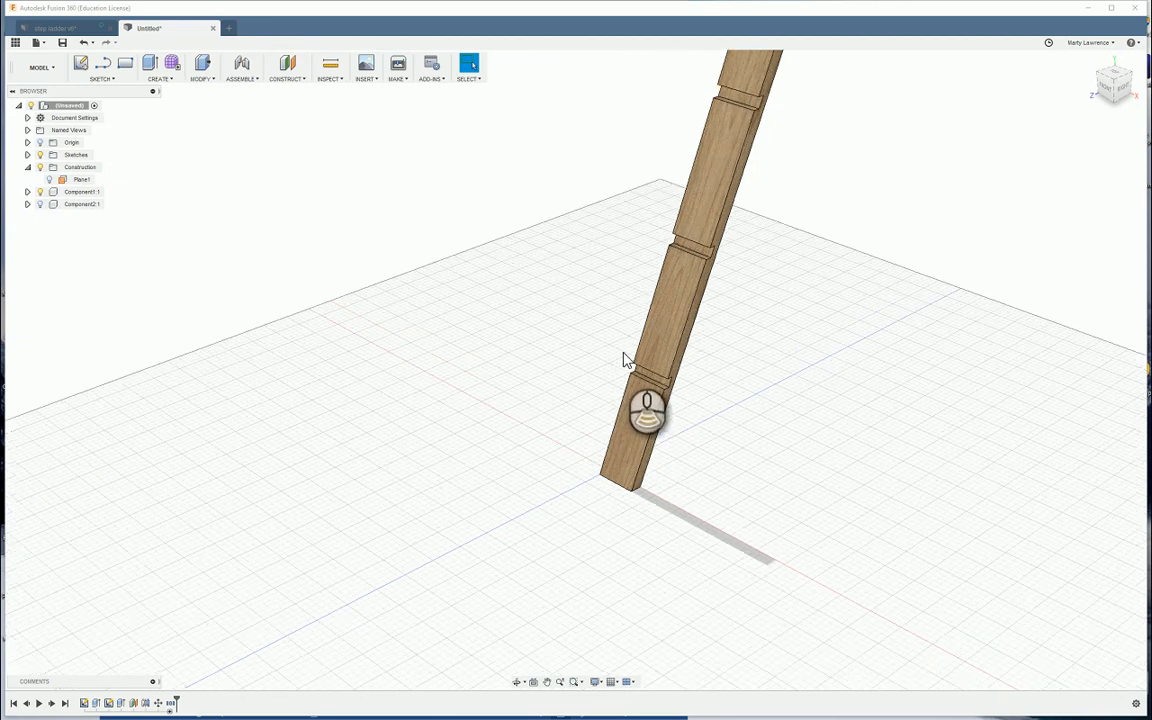
scroll(624, 360, up, 1)
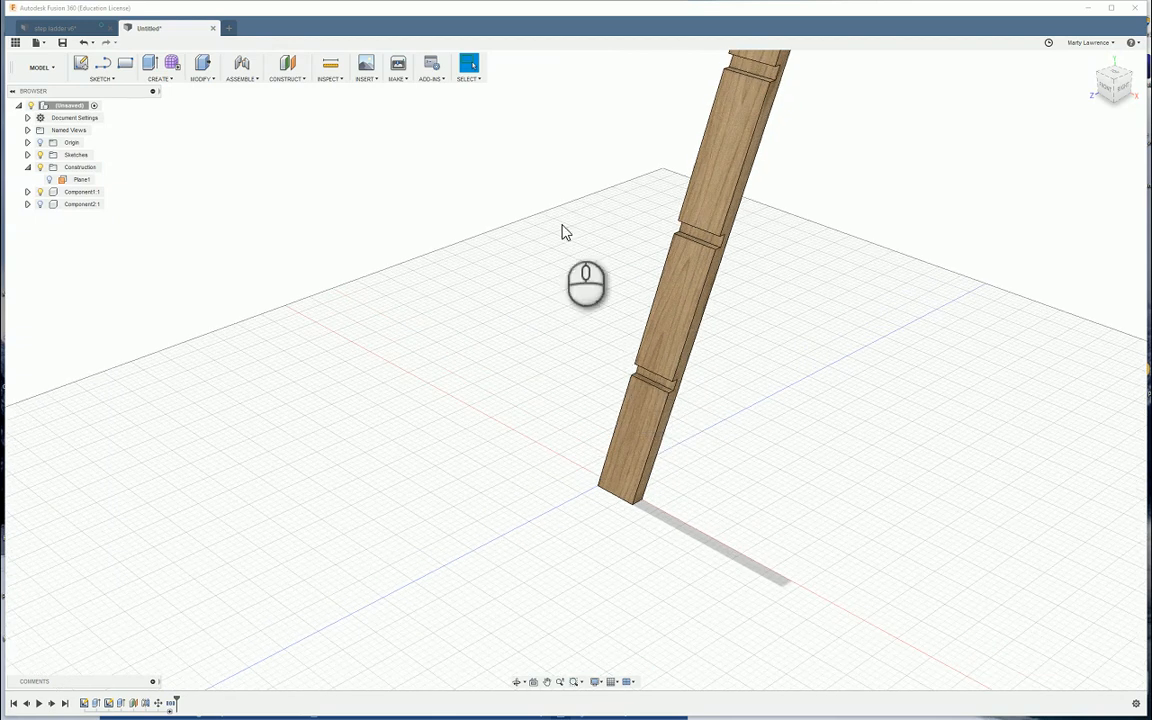
click(82, 64)
scroll(652, 420, up, 2)
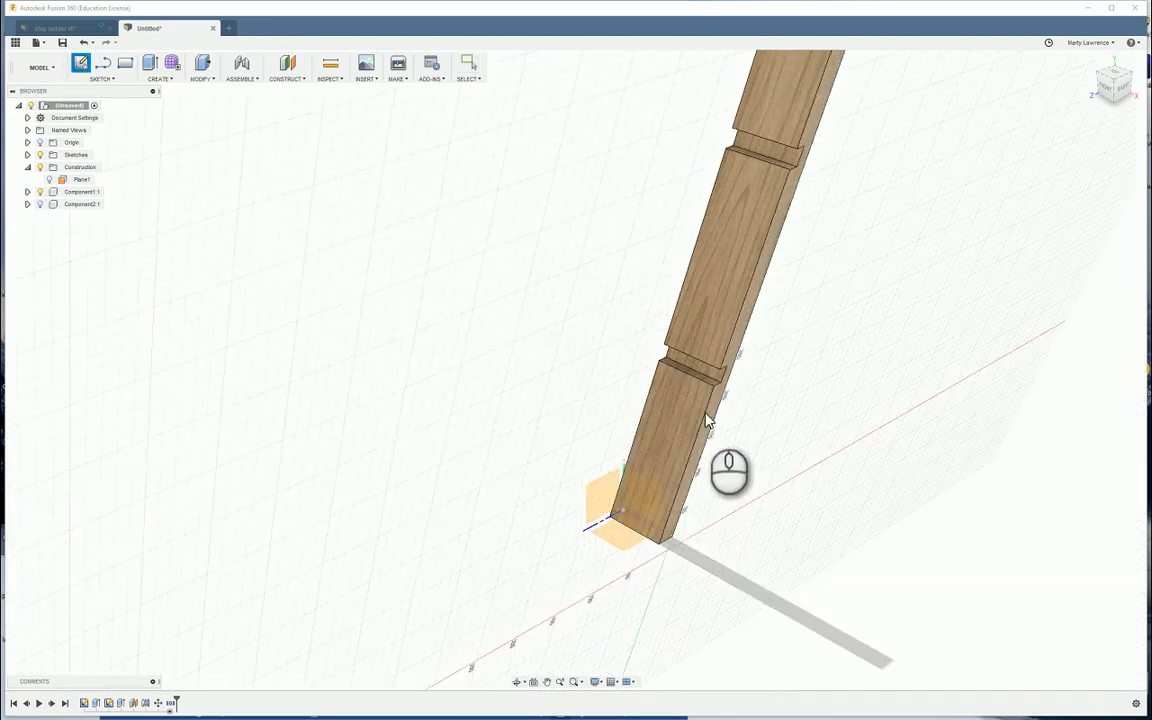
scroll(707, 378, up, 3)
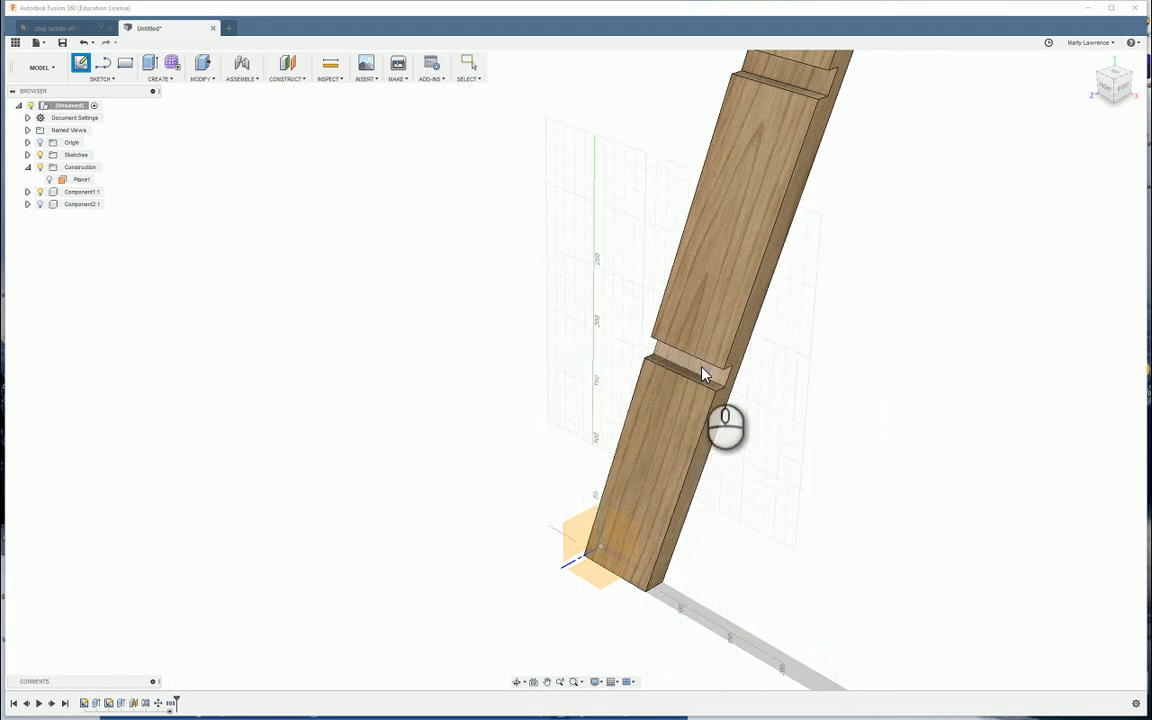
click(705, 372)
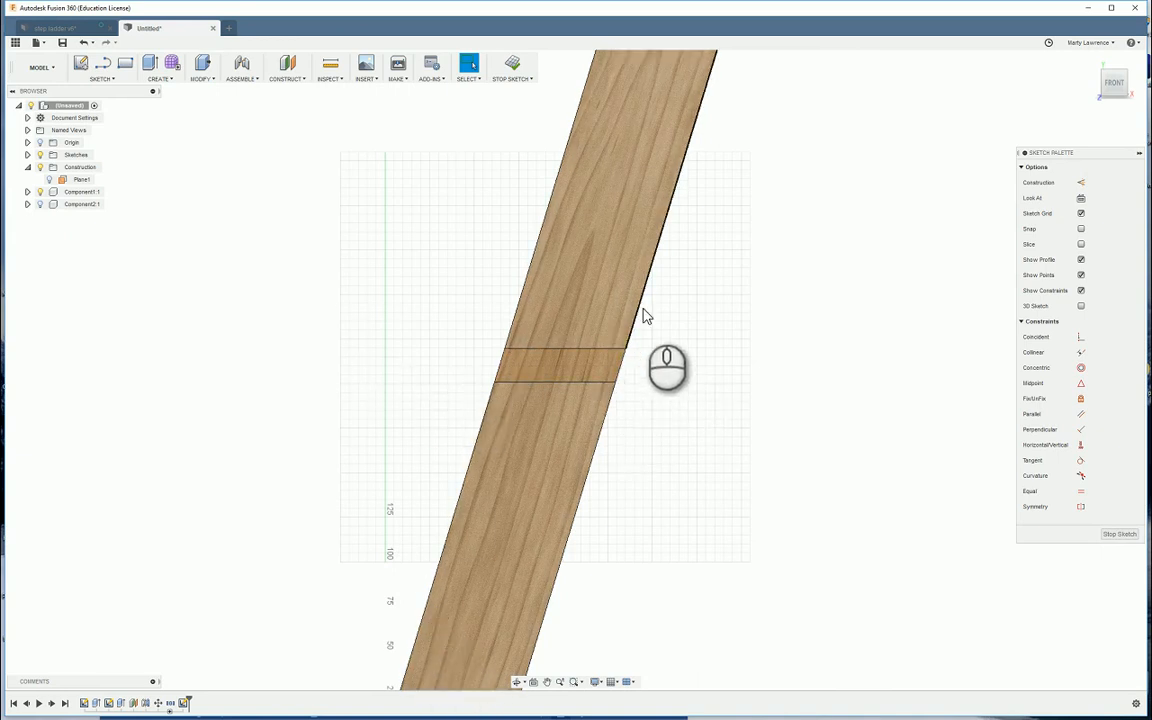
Draw a 90 mm horizontal line from the notch's upper right corner along its top edge and past the rail's opposite side
click(103, 63)
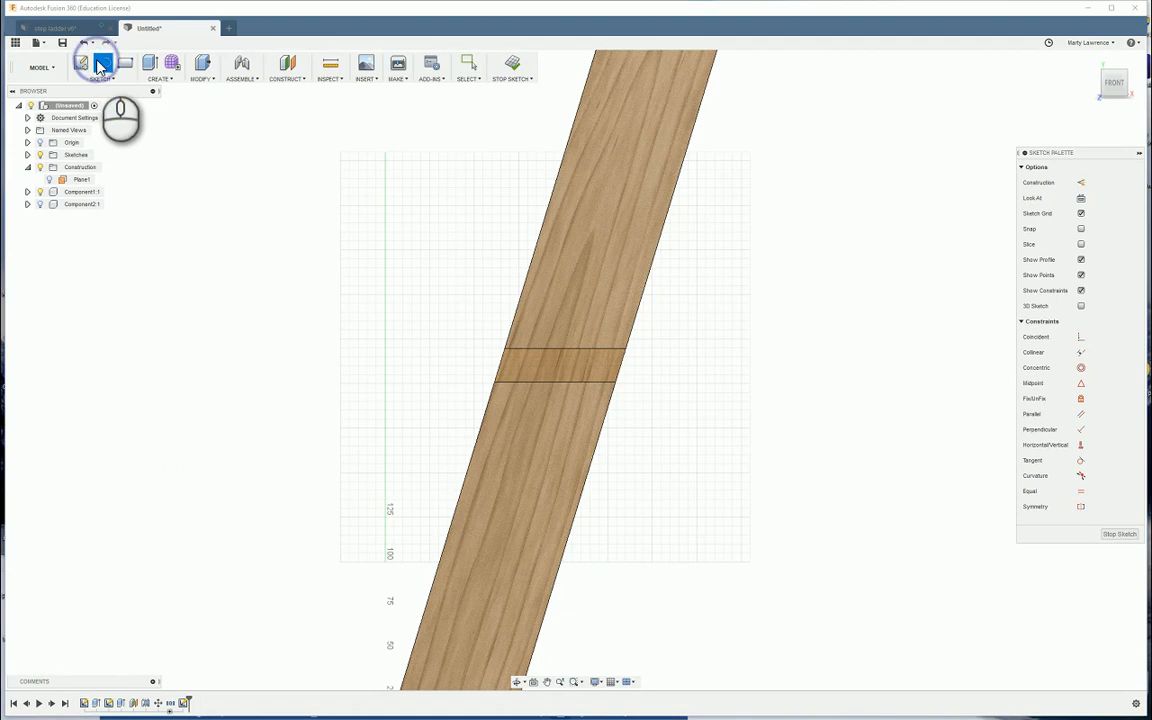
click(625, 350)
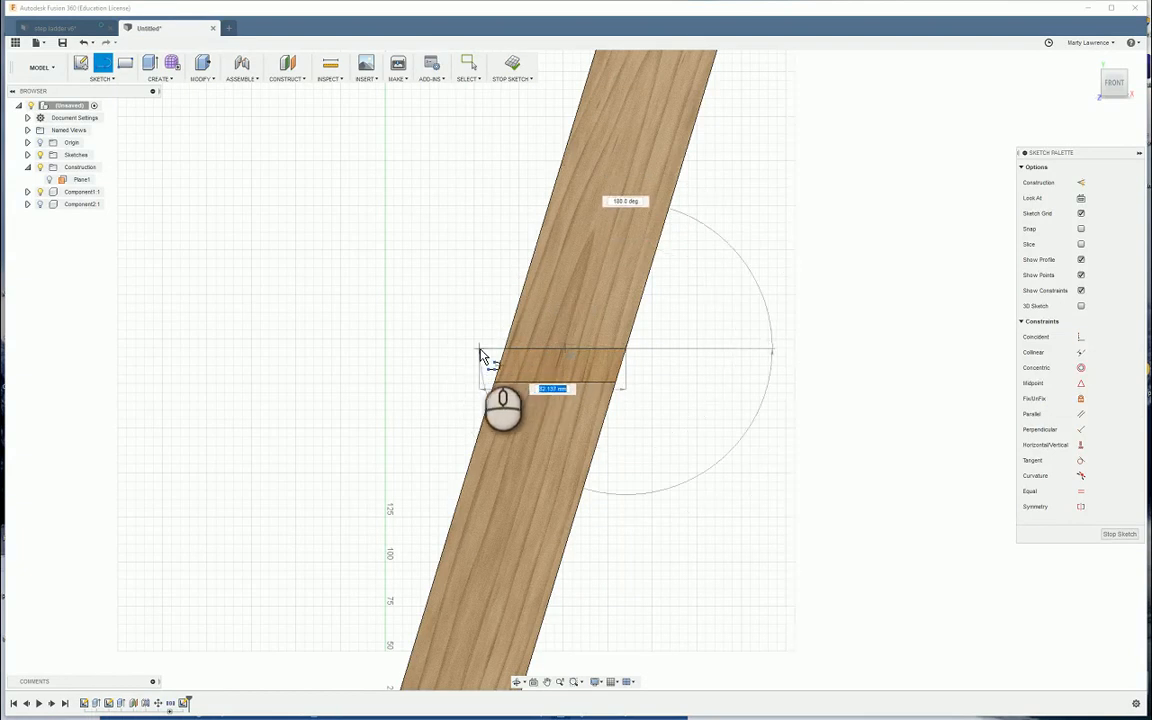
scroll(480, 358, down, 2)
scroll(478, 360, up, 5)
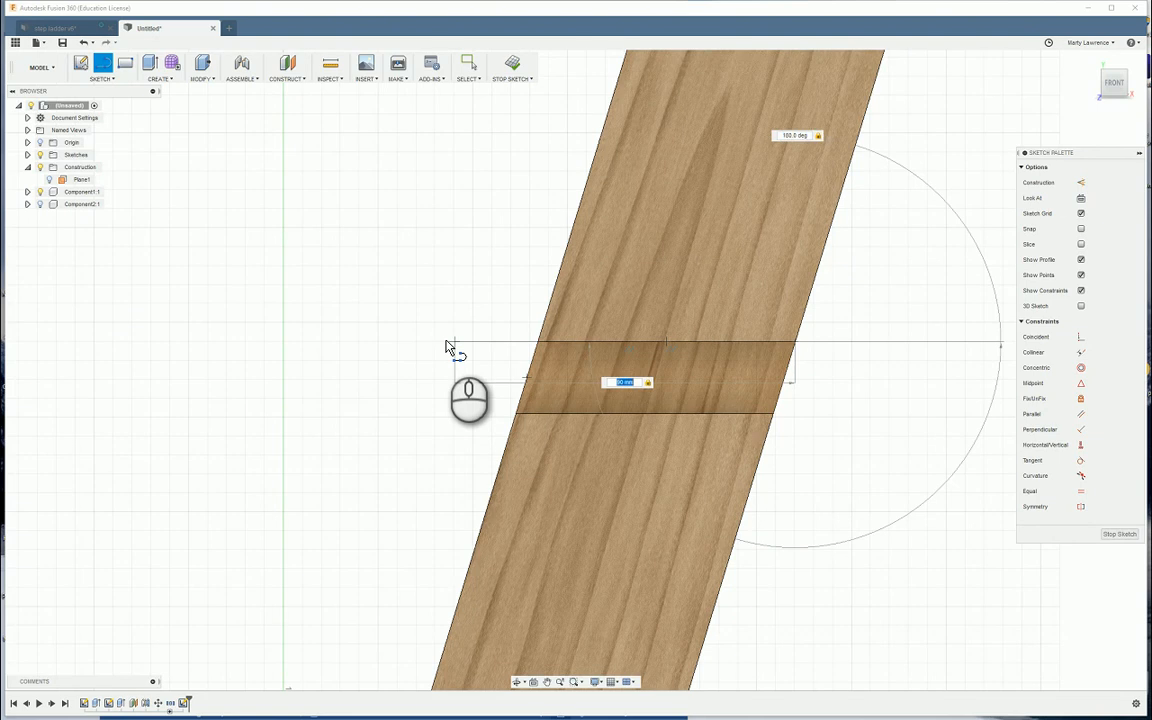
click(449, 347)
key(Escape)
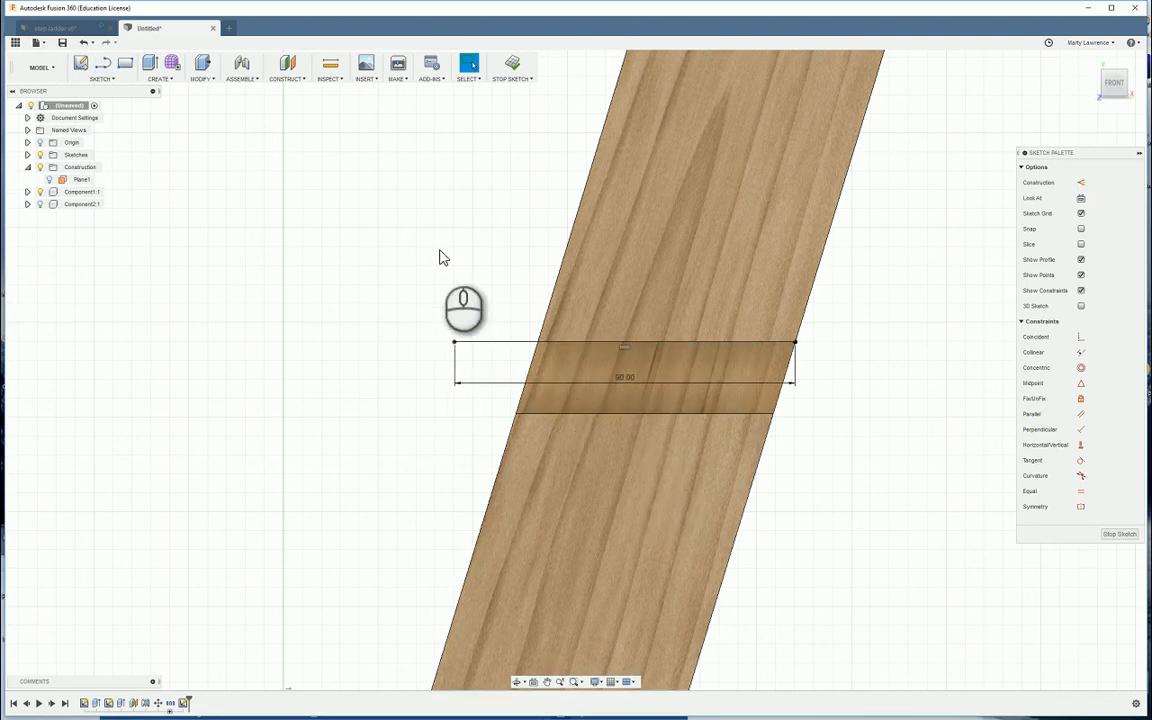
Draw a 19 mm vertical line downward from the free end of the 90 mm line
click(103, 63)
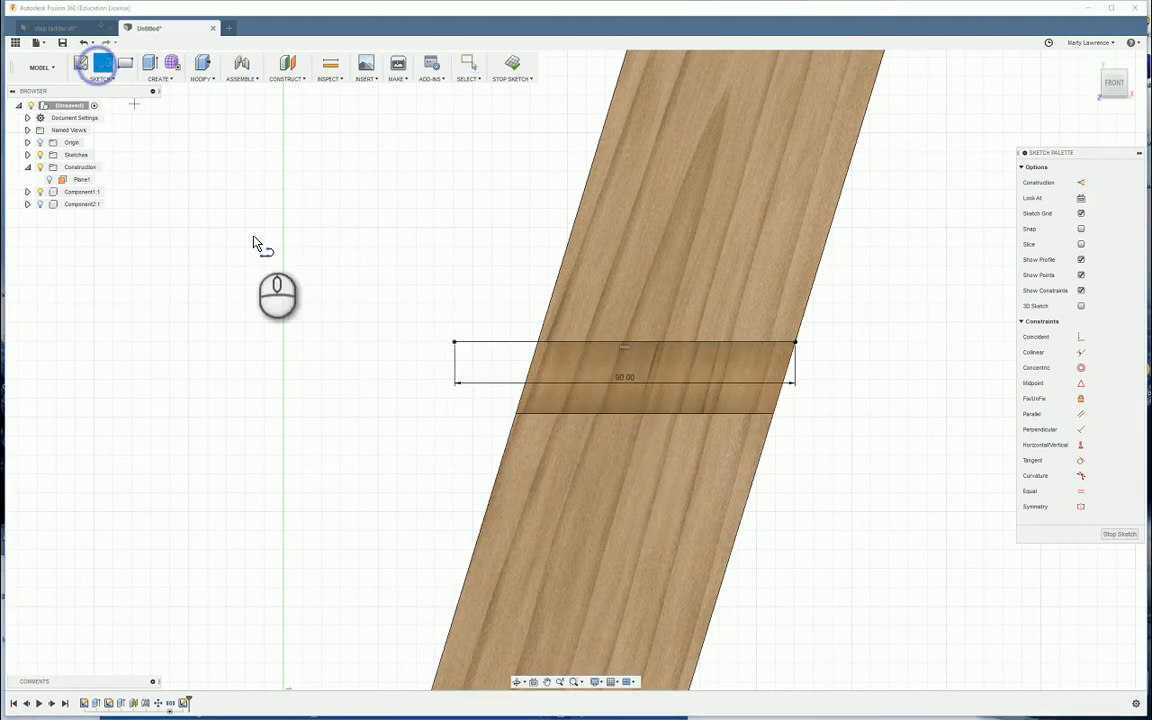
click(455, 343)
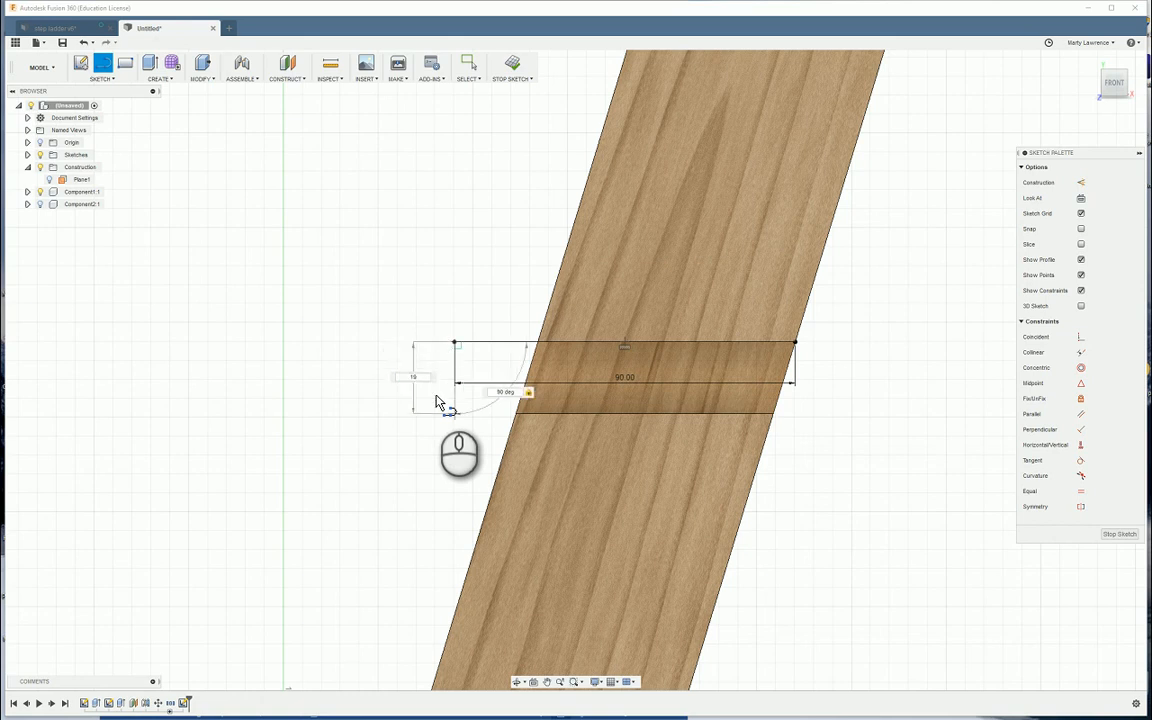
key(Return)
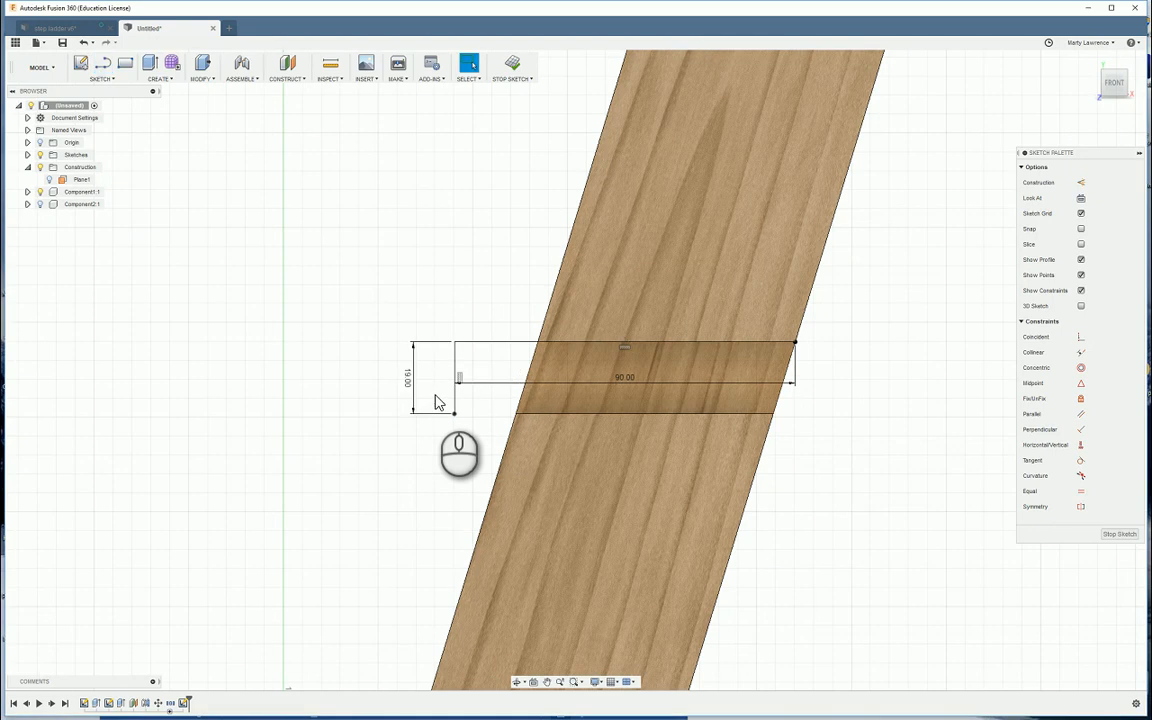
Draw the bottom line from the vertical line's lower end to the notch's lower right corner, and finish the sketch
click(103, 63)
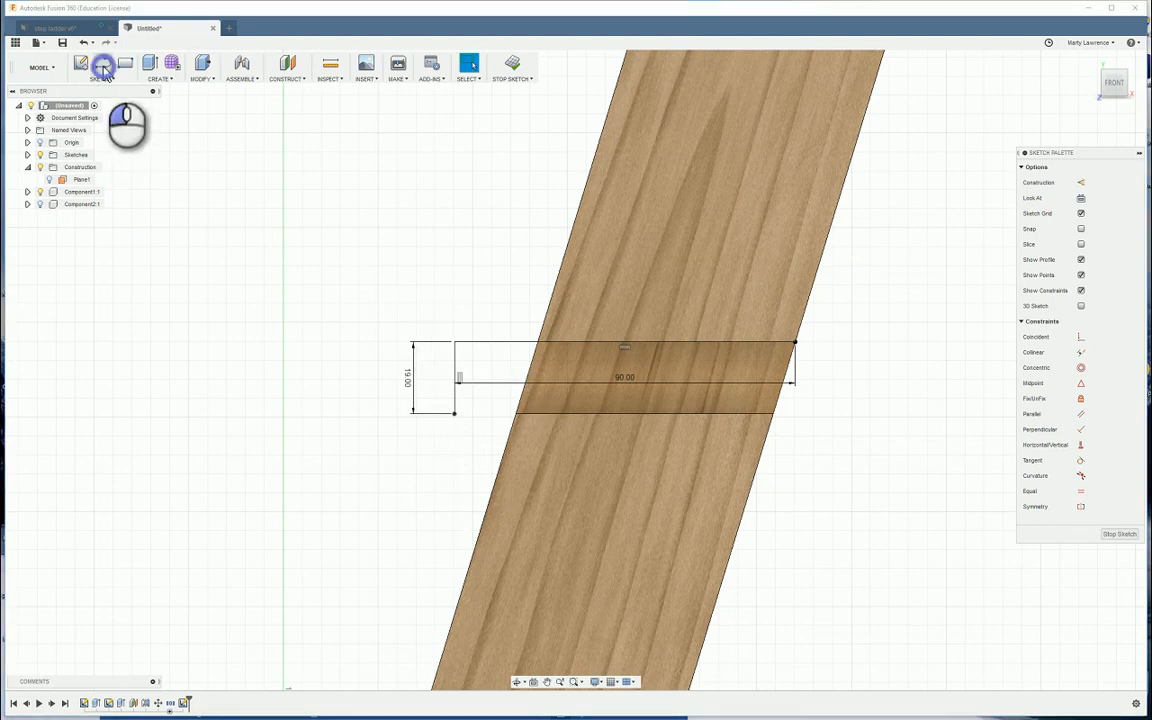
click(455, 414)
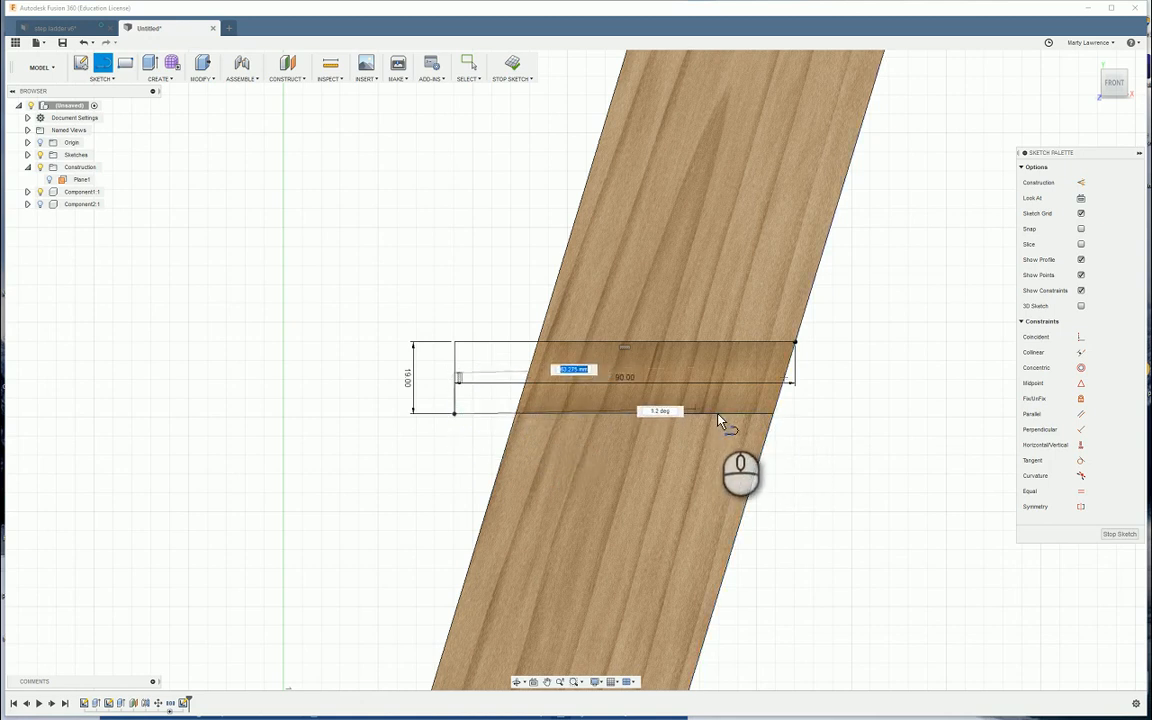
click(775, 418)
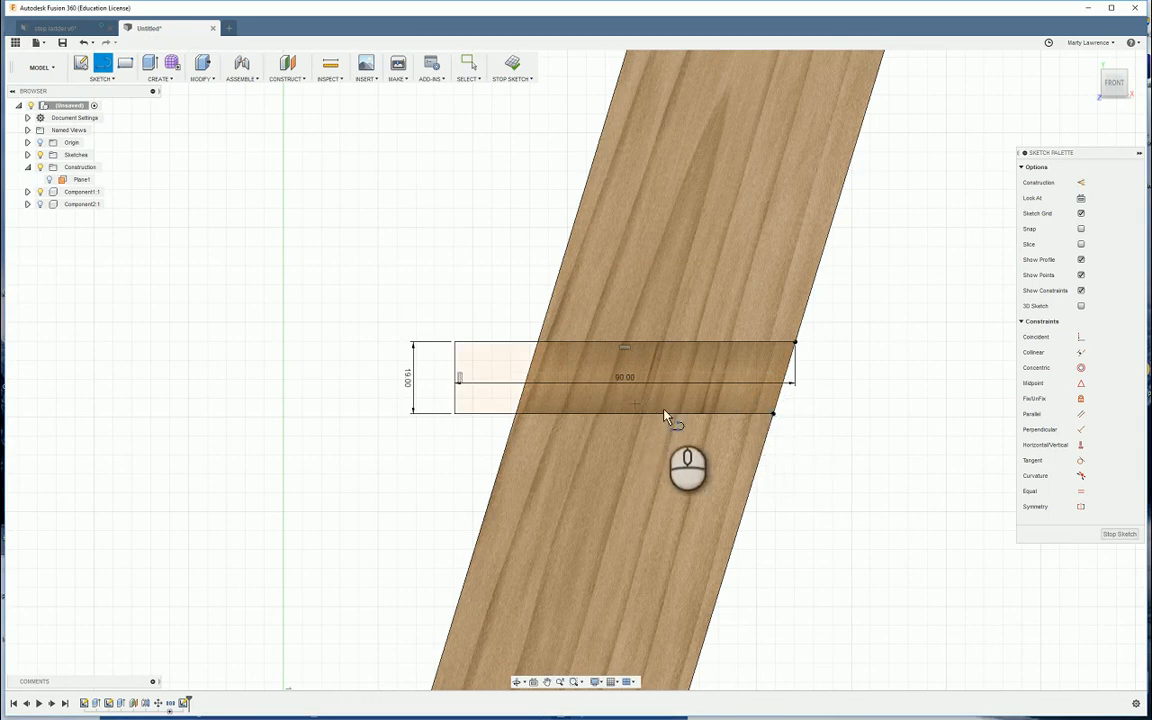
click(1118, 536)
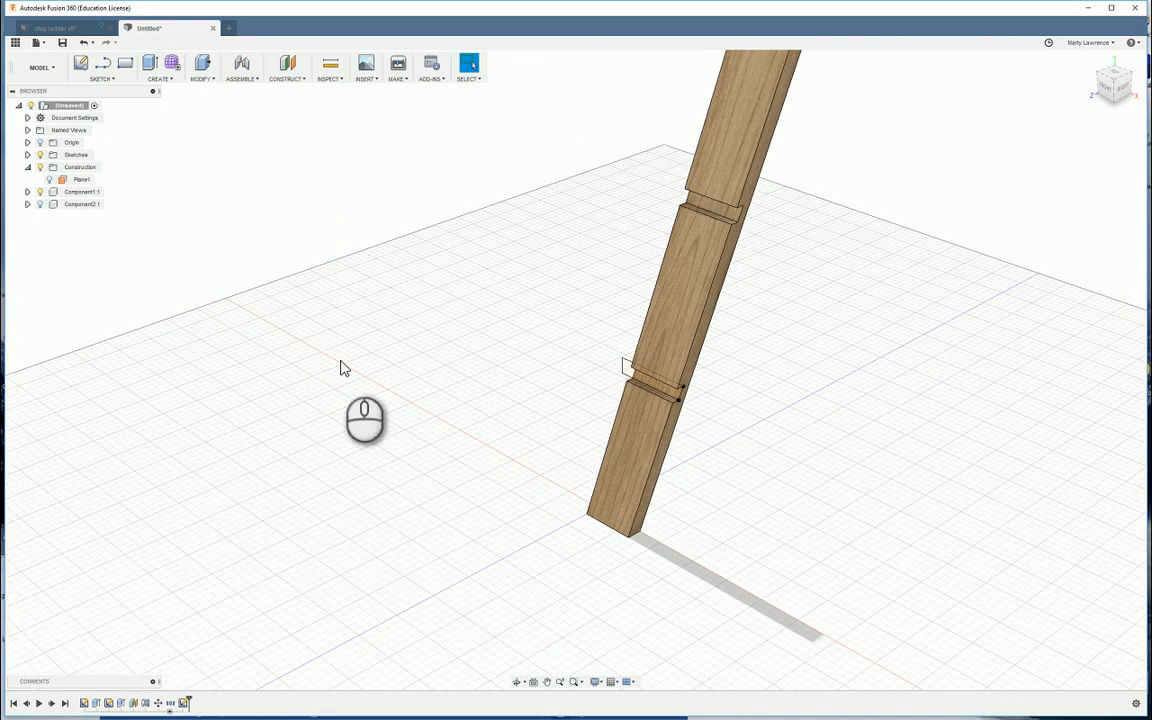
Show the hidden second rail and extrude both step profiles up to the recessed face of that rail's lowest notch
click(40, 204)
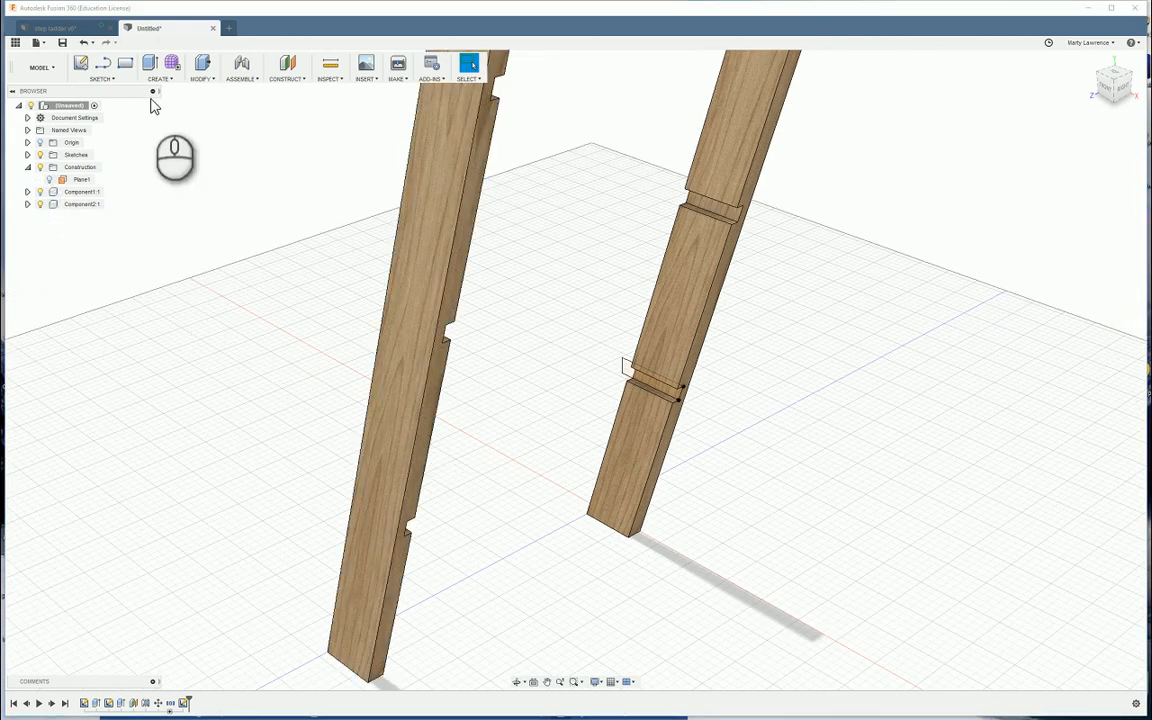
click(148, 64)
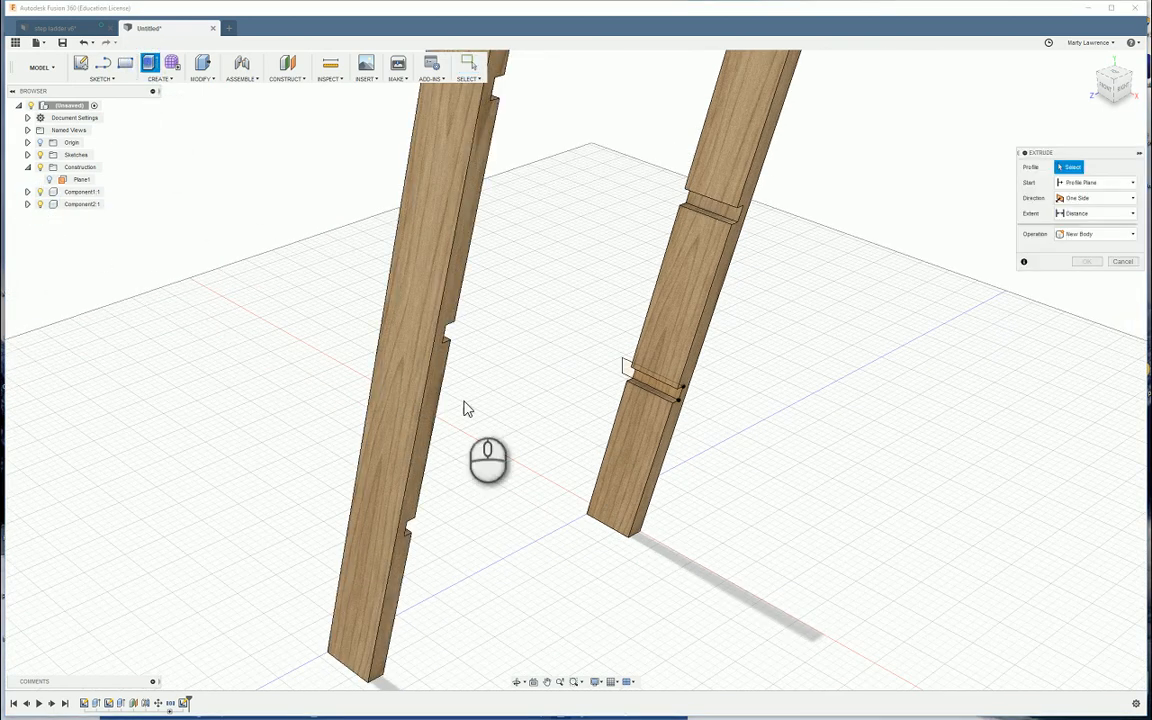
click(628, 372)
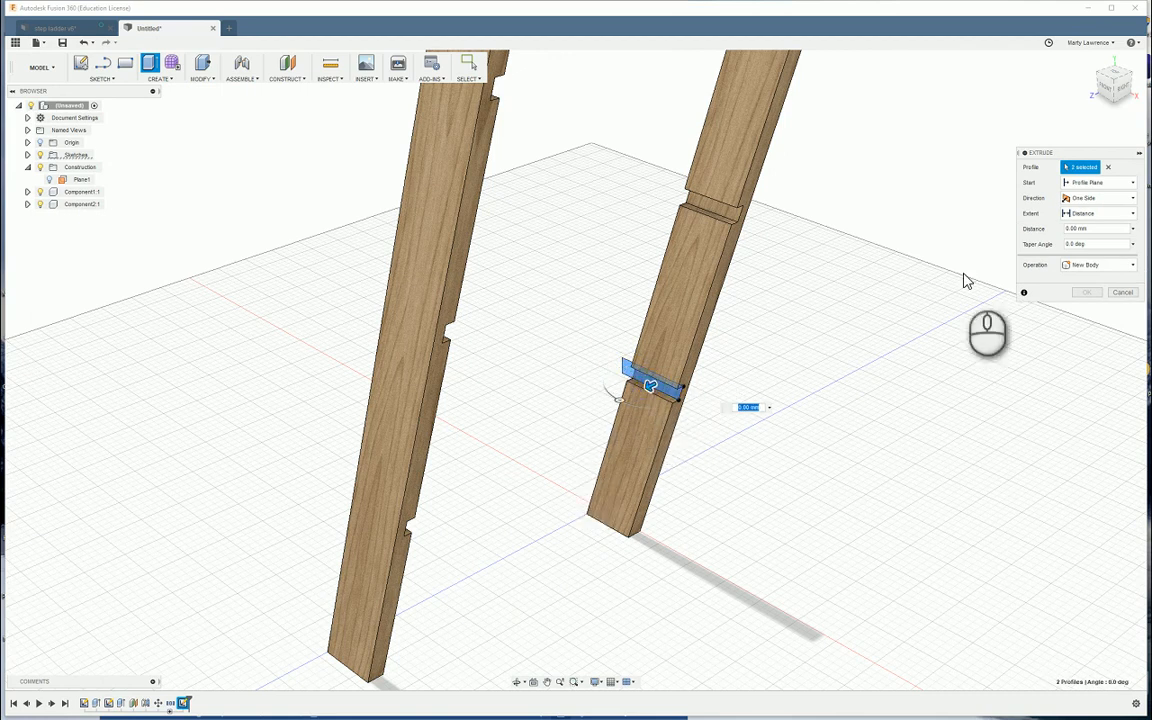
click(1083, 215)
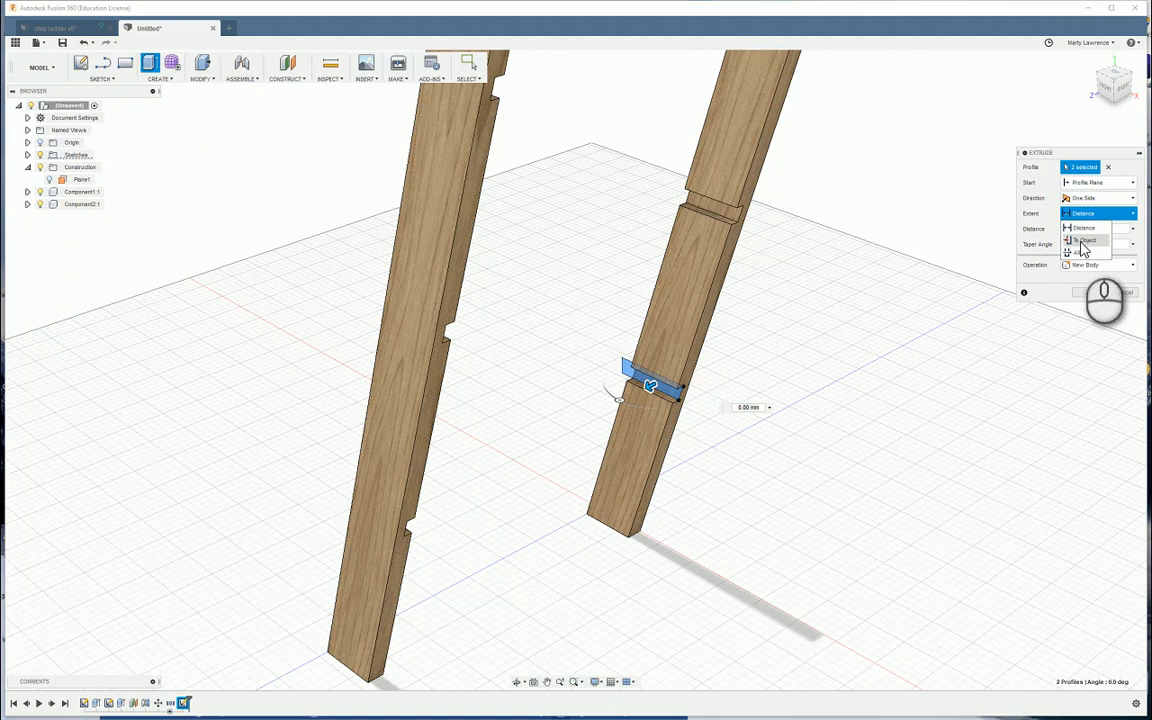
click(1082, 241)
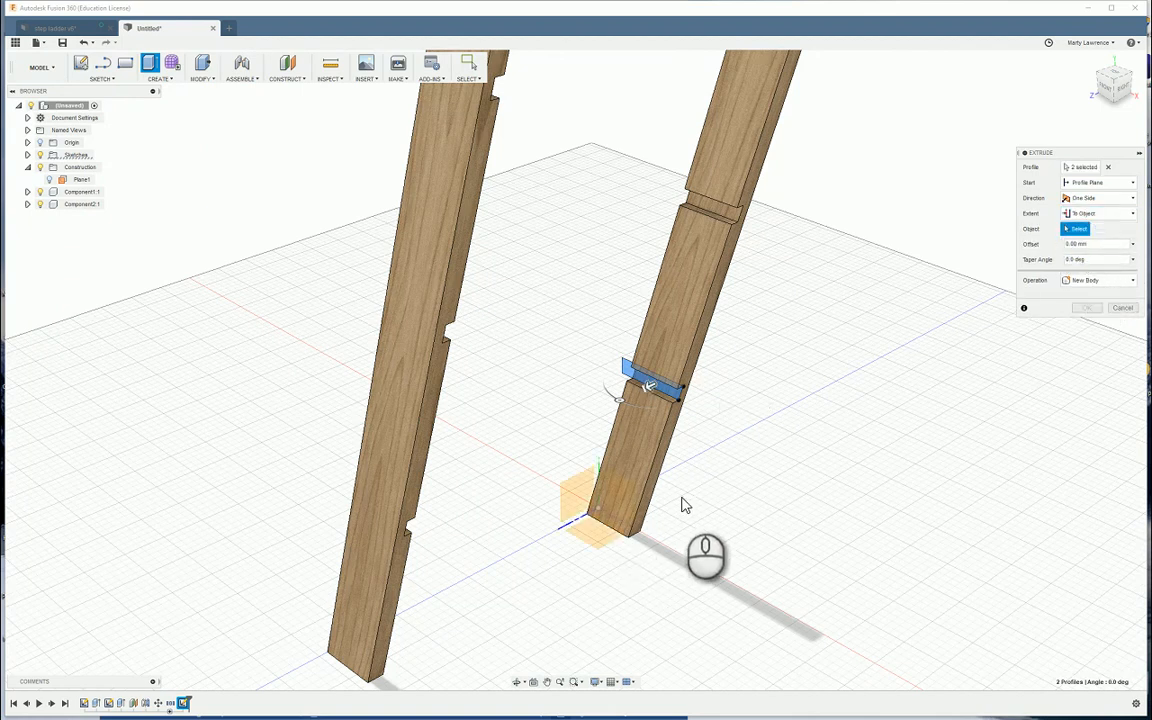
shift+middle_drag(690, 495, 619, 486)
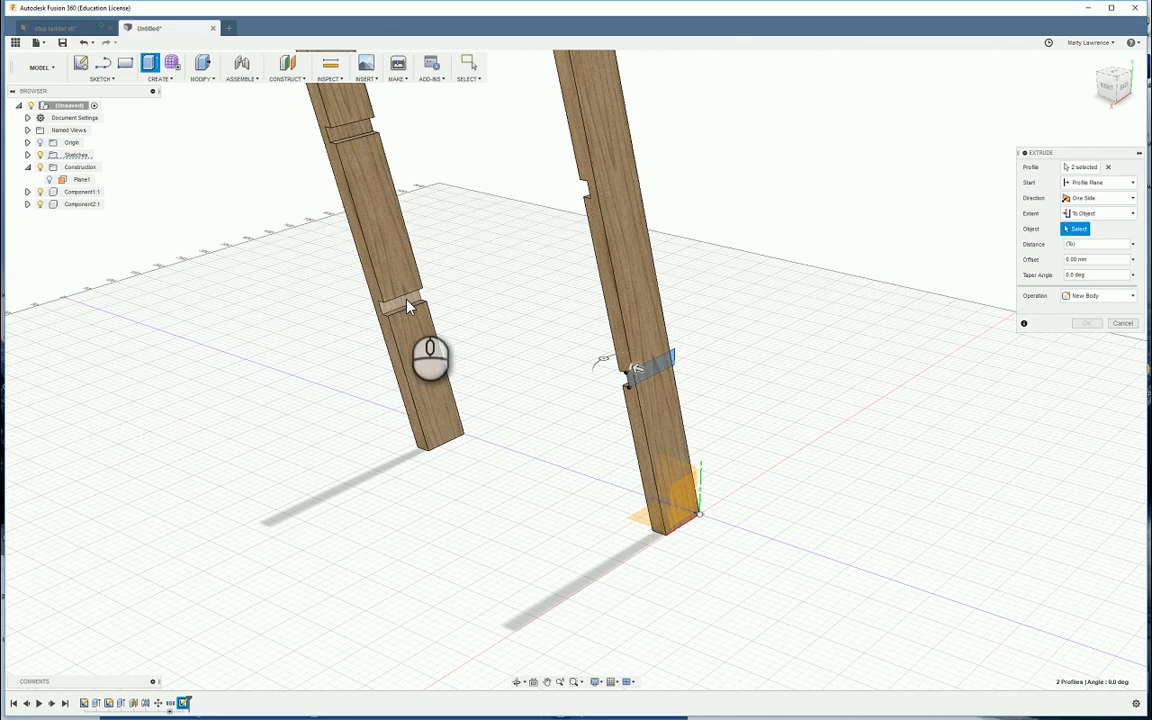
scroll(406, 307, up, 3)
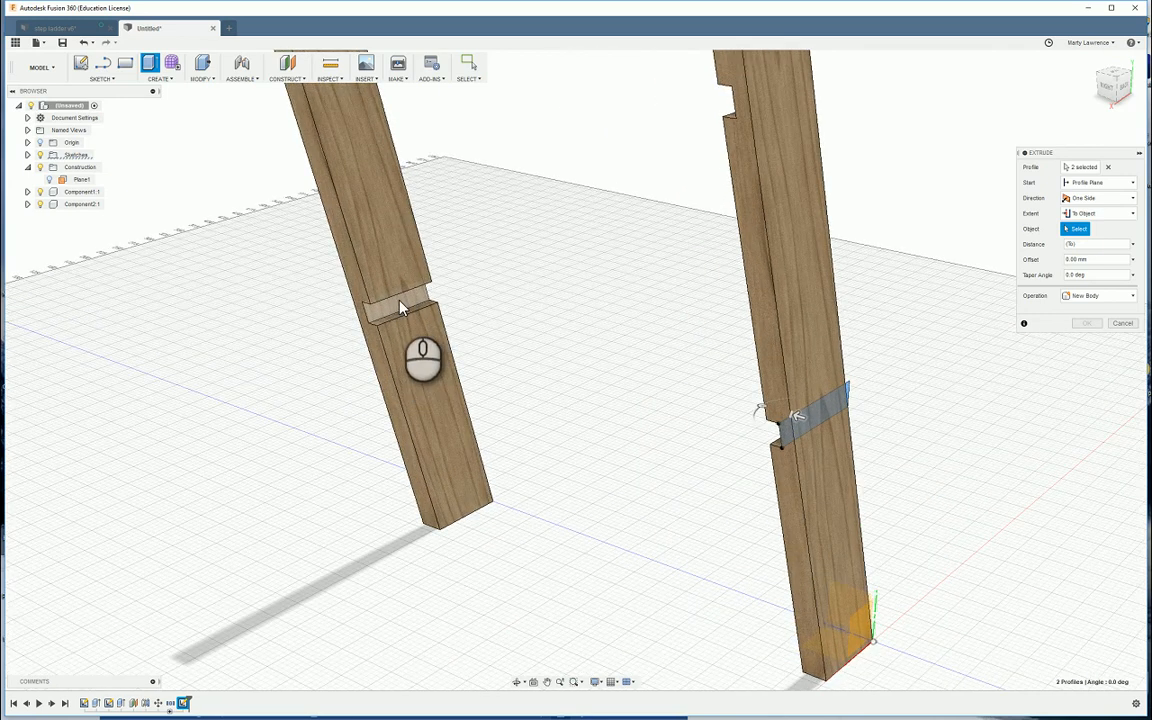
click(400, 308)
scroll(490, 400, down, 2)
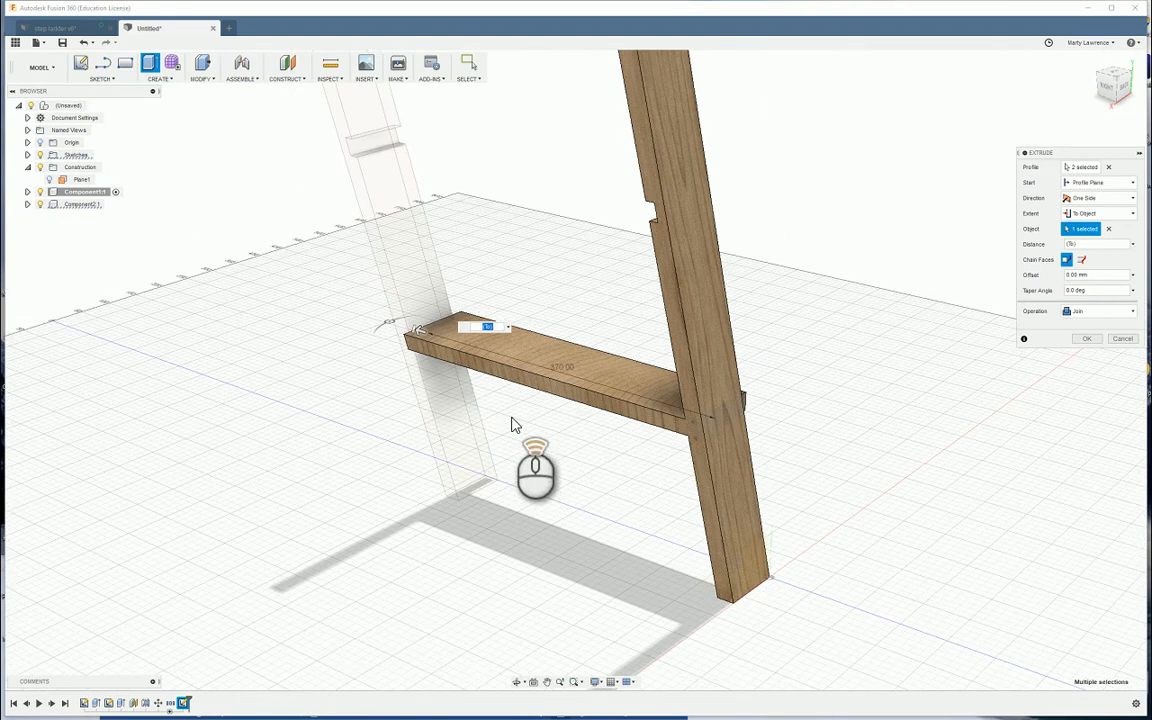
scroll(510, 425, down, 1)
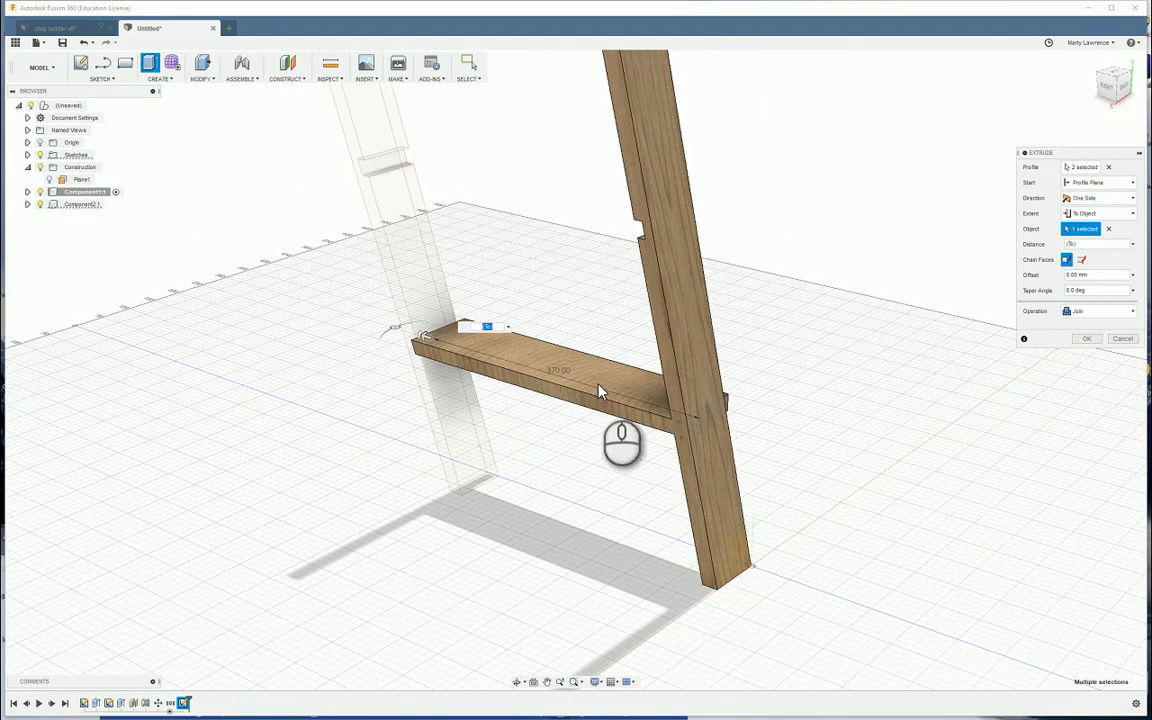
Set the step extrusion's operation to New Body and complete it
click(1096, 313)
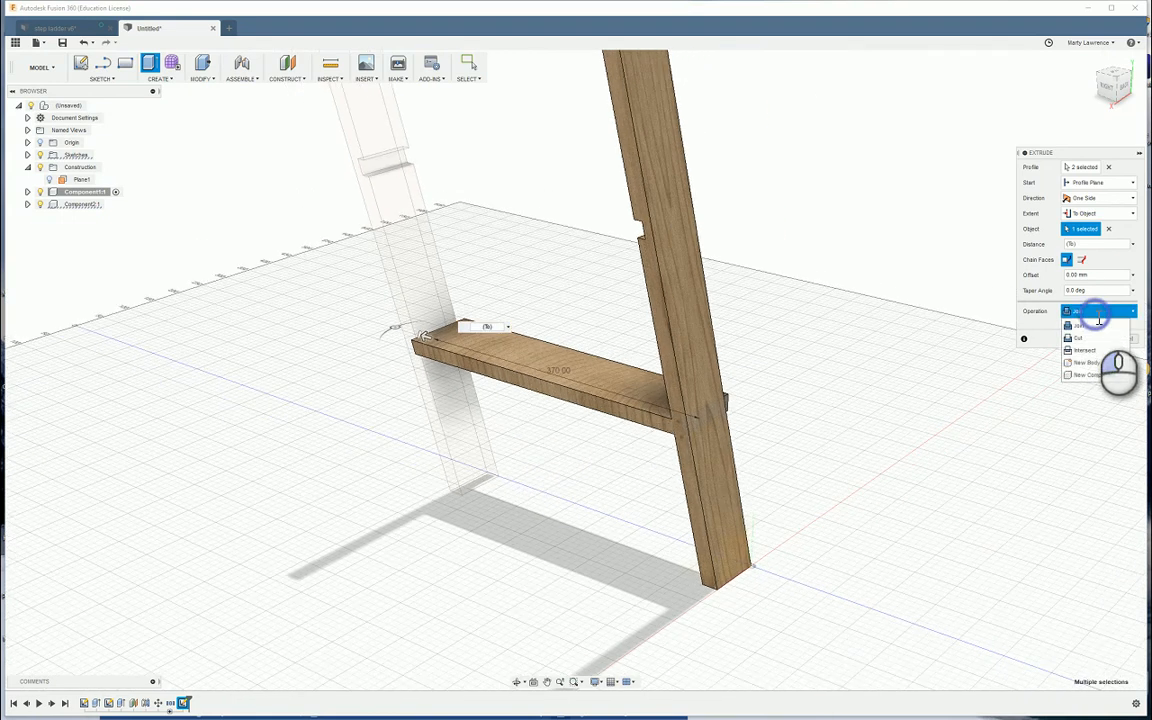
click(1080, 362)
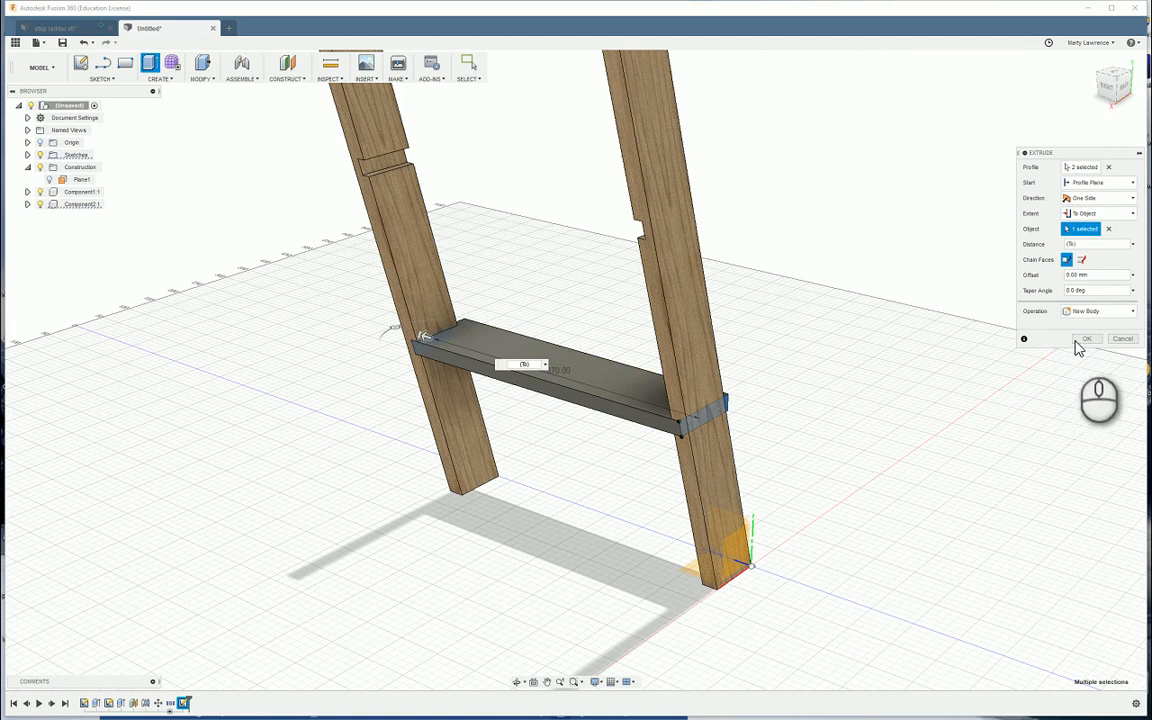
click(1080, 340)
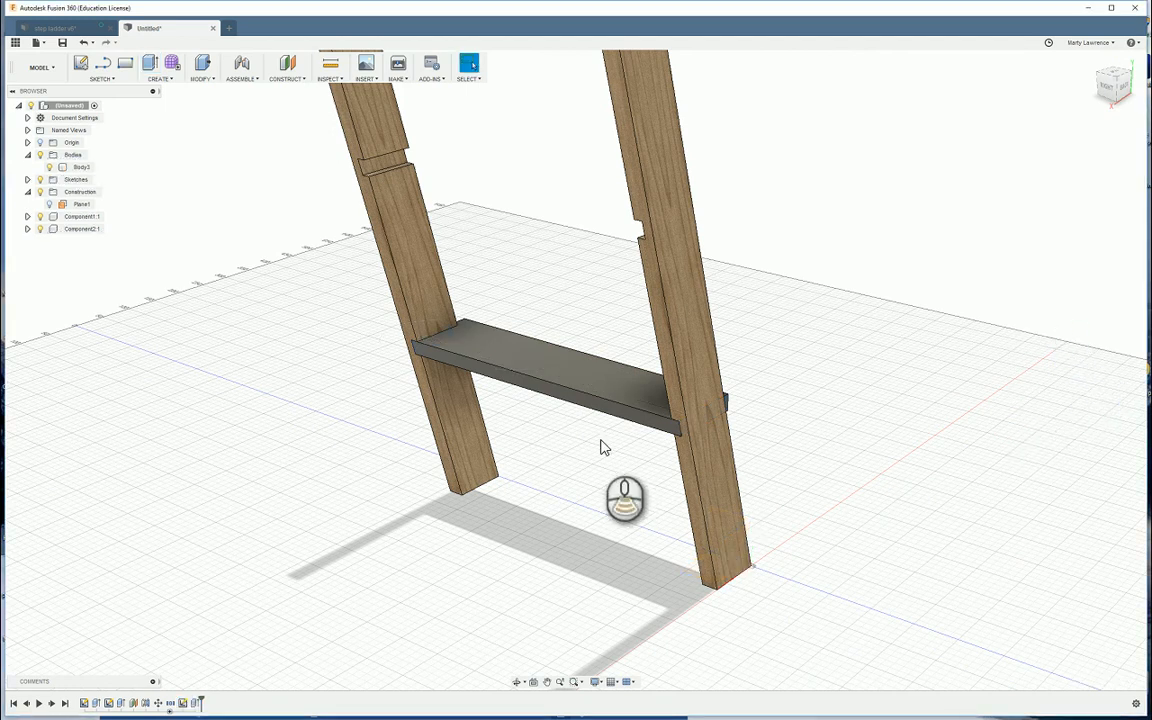
Start a sketch on the top face of the new step
scroll(601, 441, up, 1)
shift+middle_drag(452, 387, 576, 407)
scroll(438, 187, up, 1)
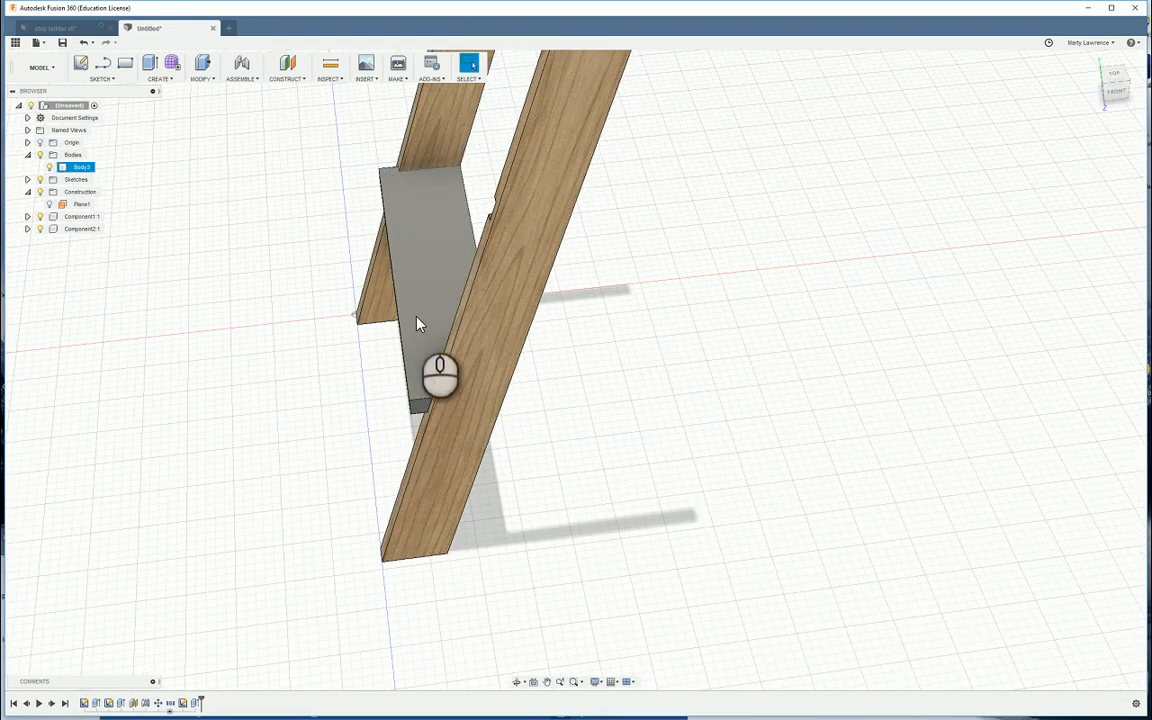
mouse_move(416, 289)
shift+middle_down()
mouse_move(411, 267)
mouse_move(434, 273)
mouse_move(237, 213)
shift+middle_up()
click(81, 63)
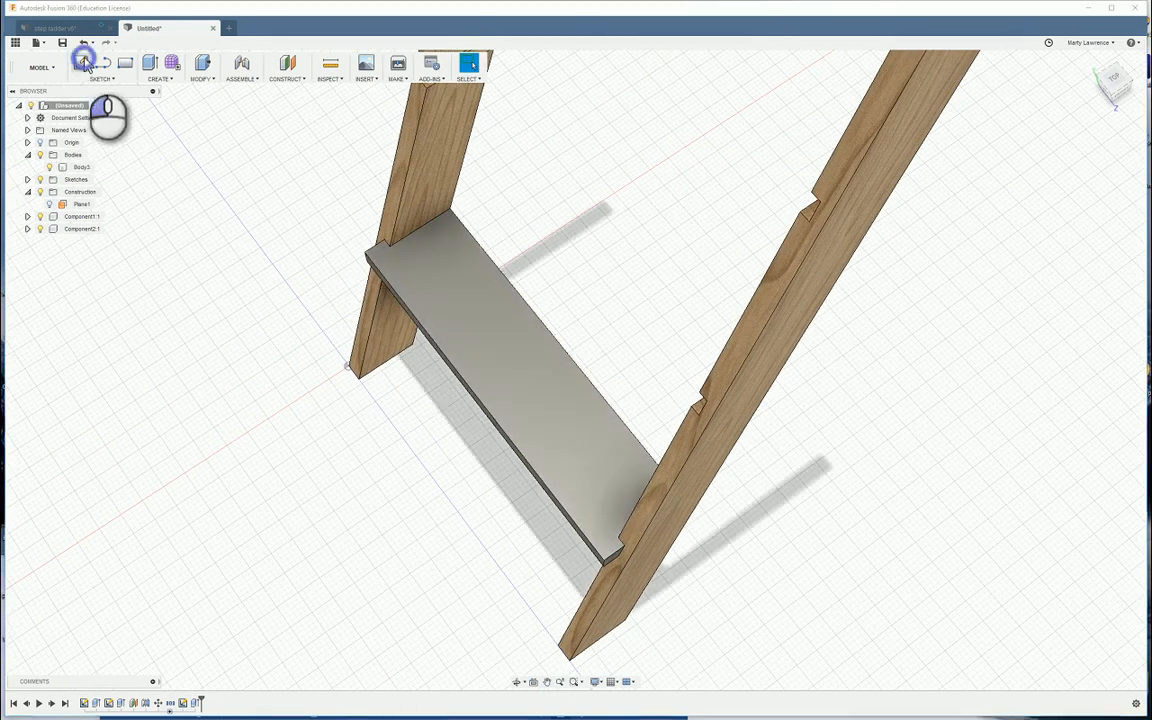
click(435, 289)
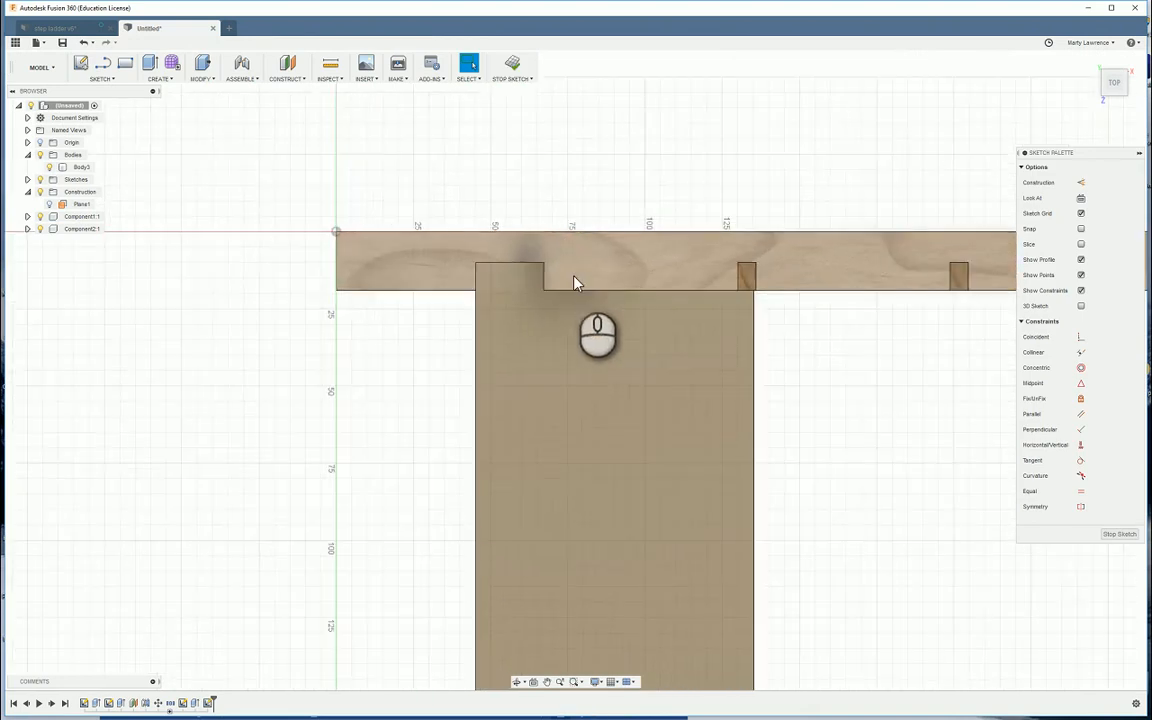
Draw a rectangle about 19 mm long from the step's inner notch corner to its outer long edge, covering the protruding tab
click(122, 64)
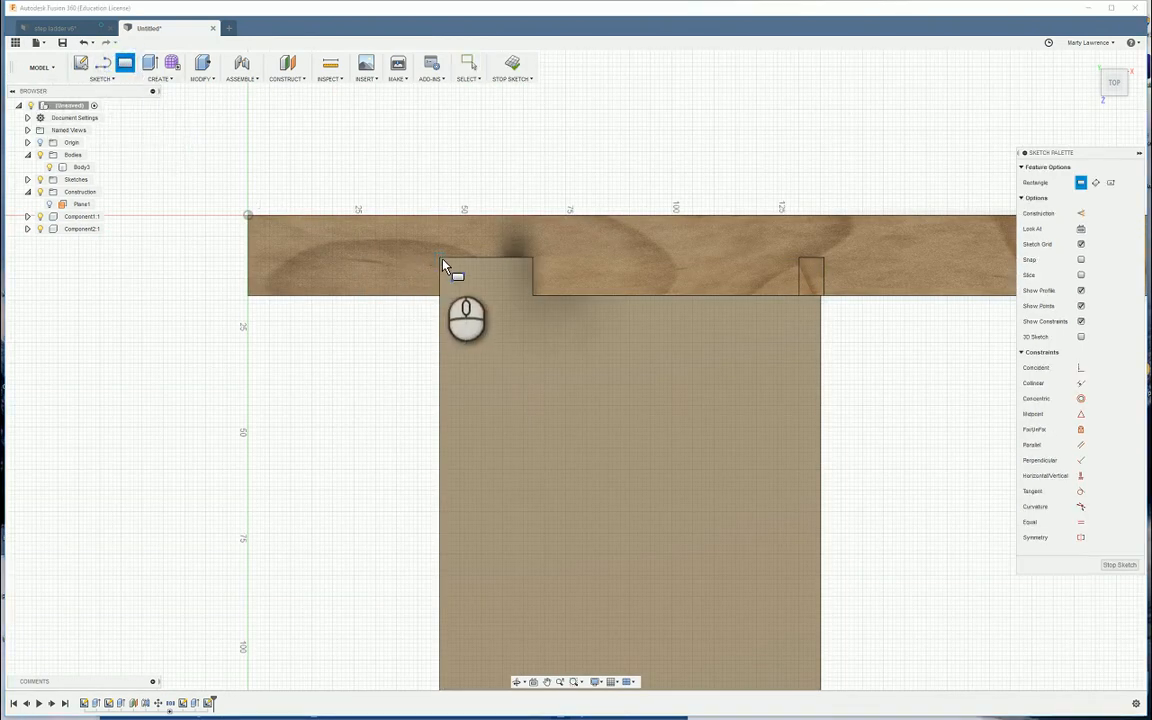
click(533, 266)
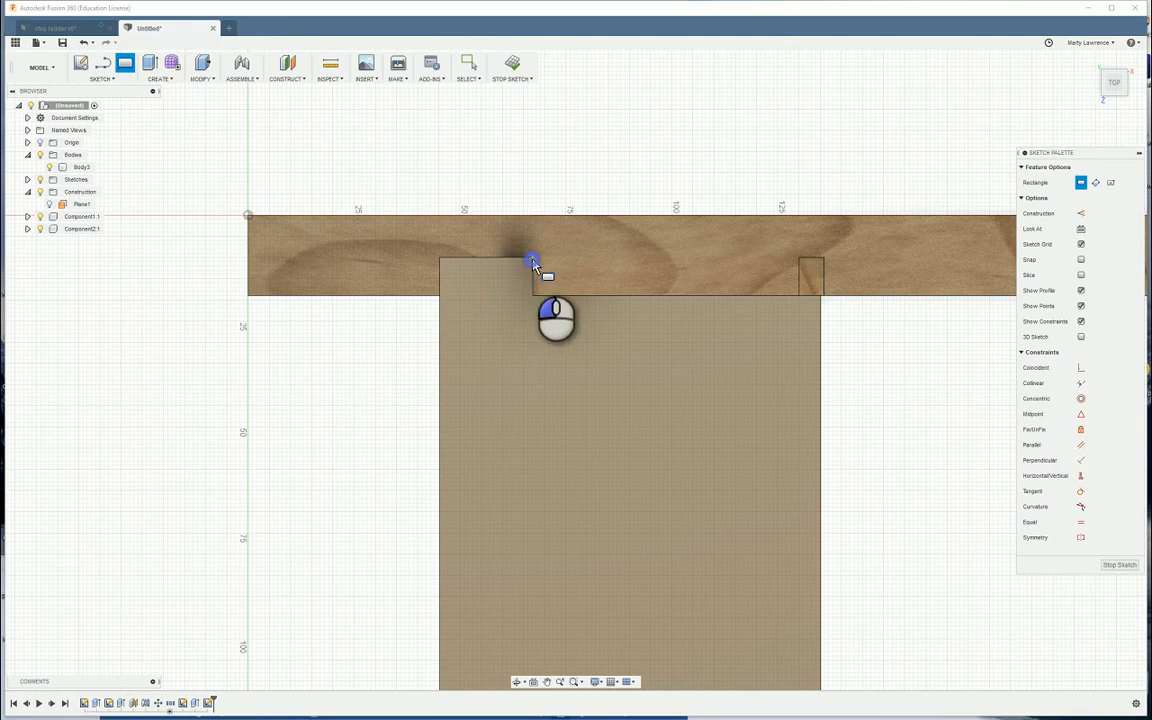
click(440, 340)
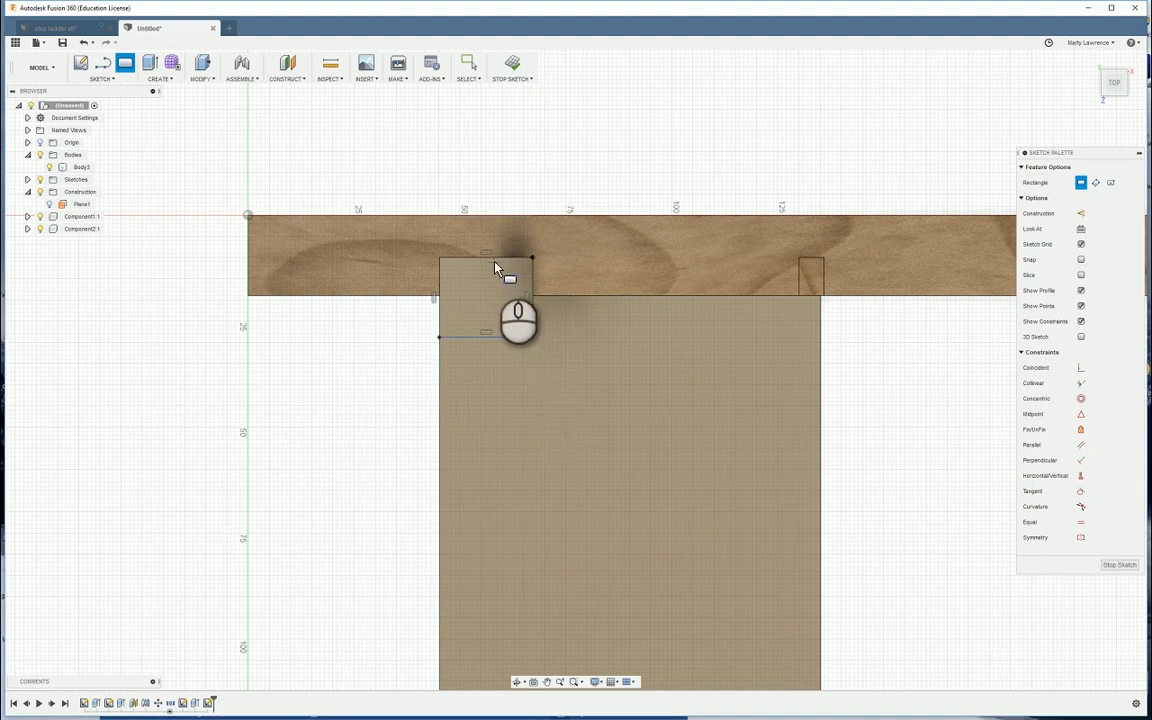
Dimension the distance between the rectangle's two horizontal edges as 20 mm
click(103, 79)
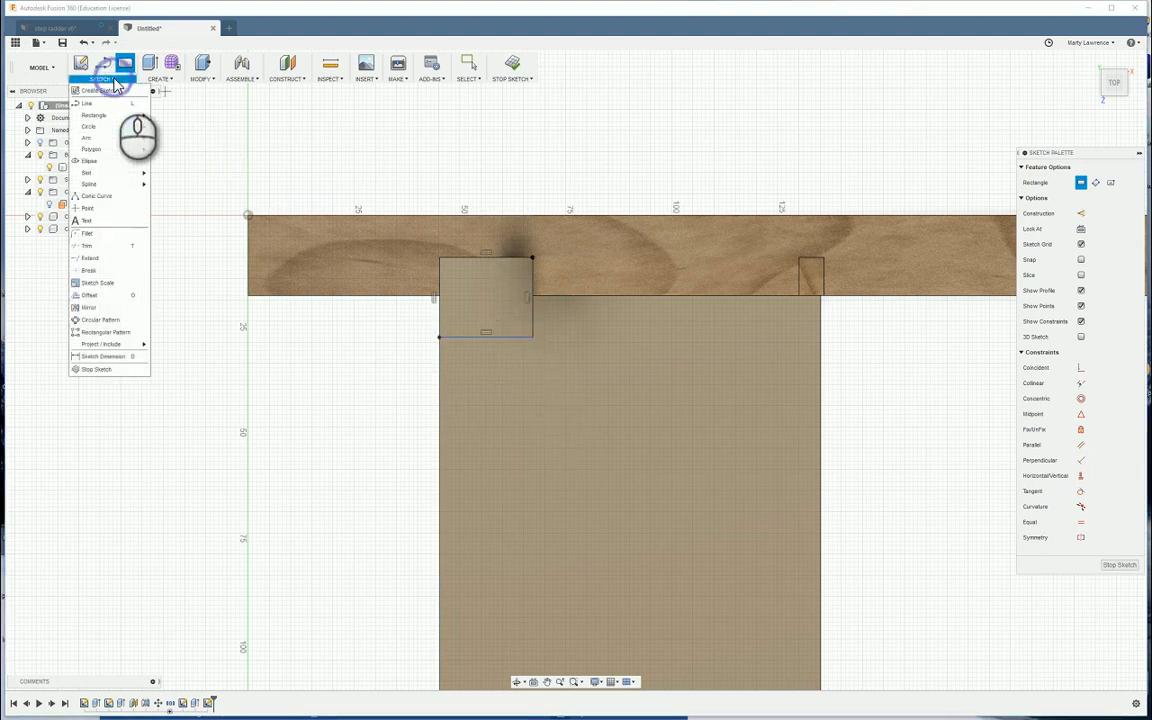
click(105, 356)
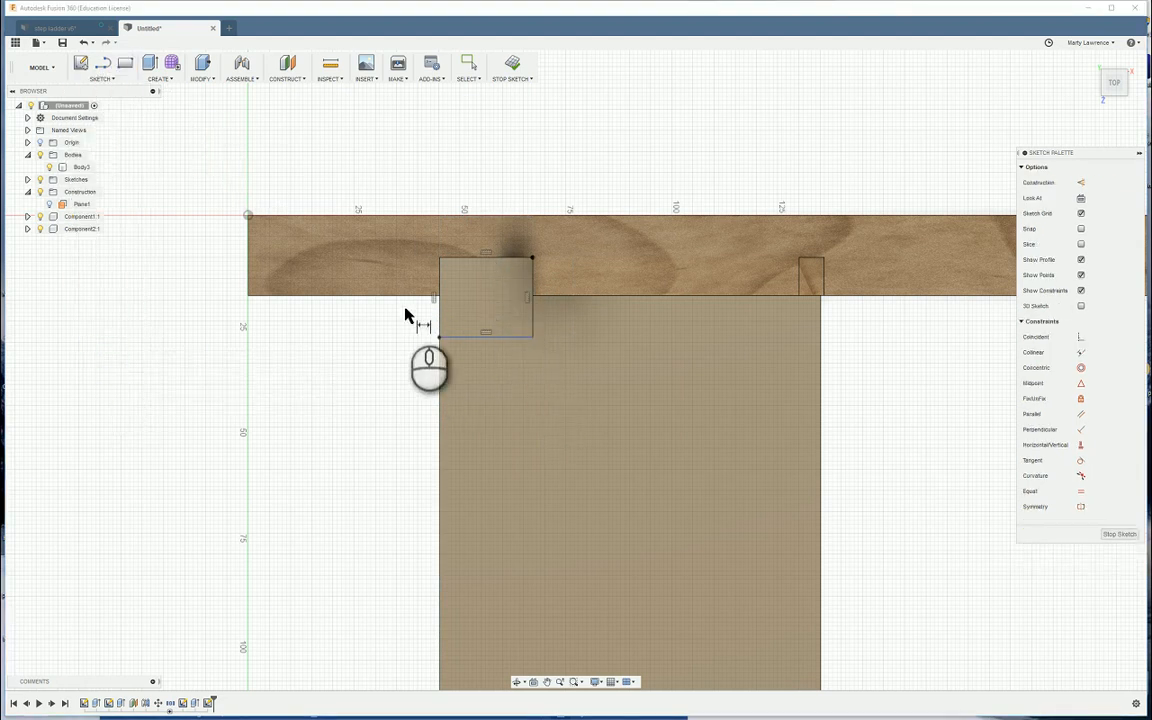
click(476, 337)
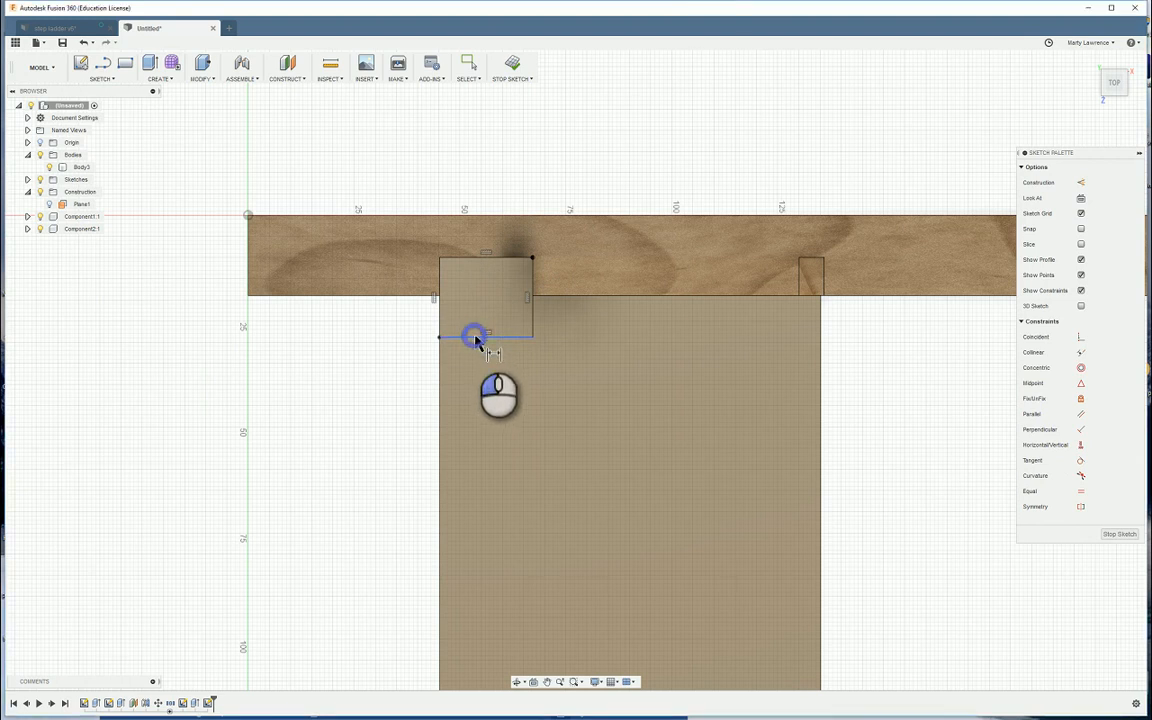
click(481, 258)
click(313, 261)
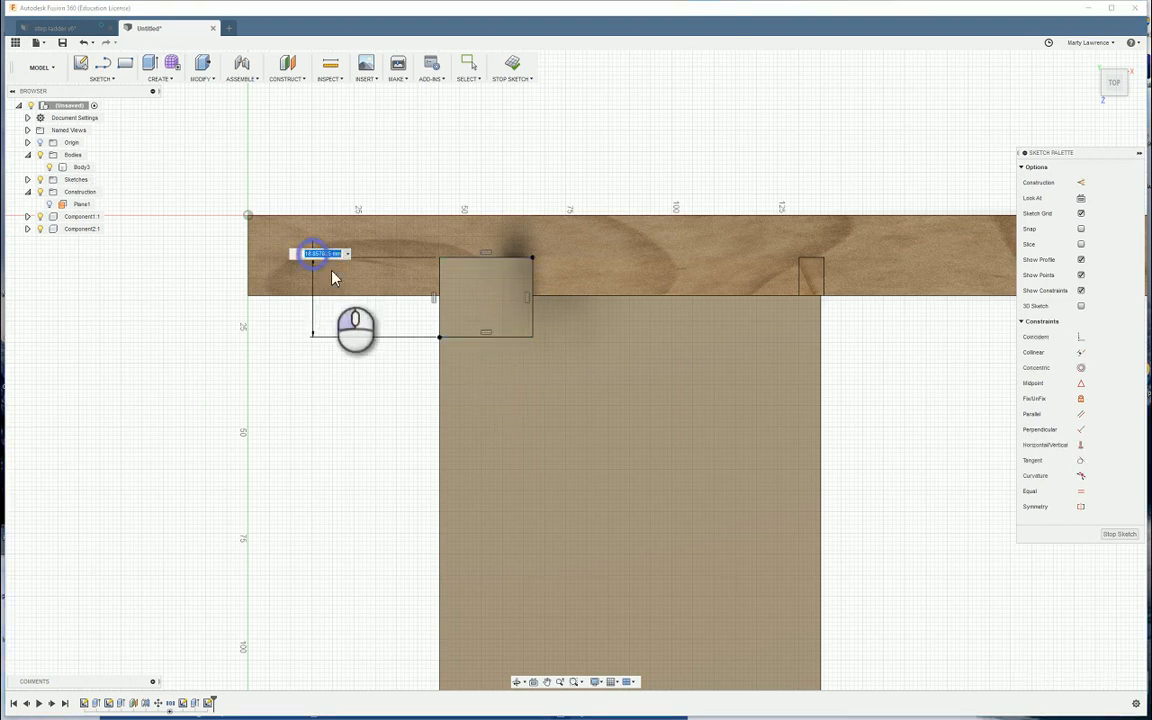
text(20)
key(Return)
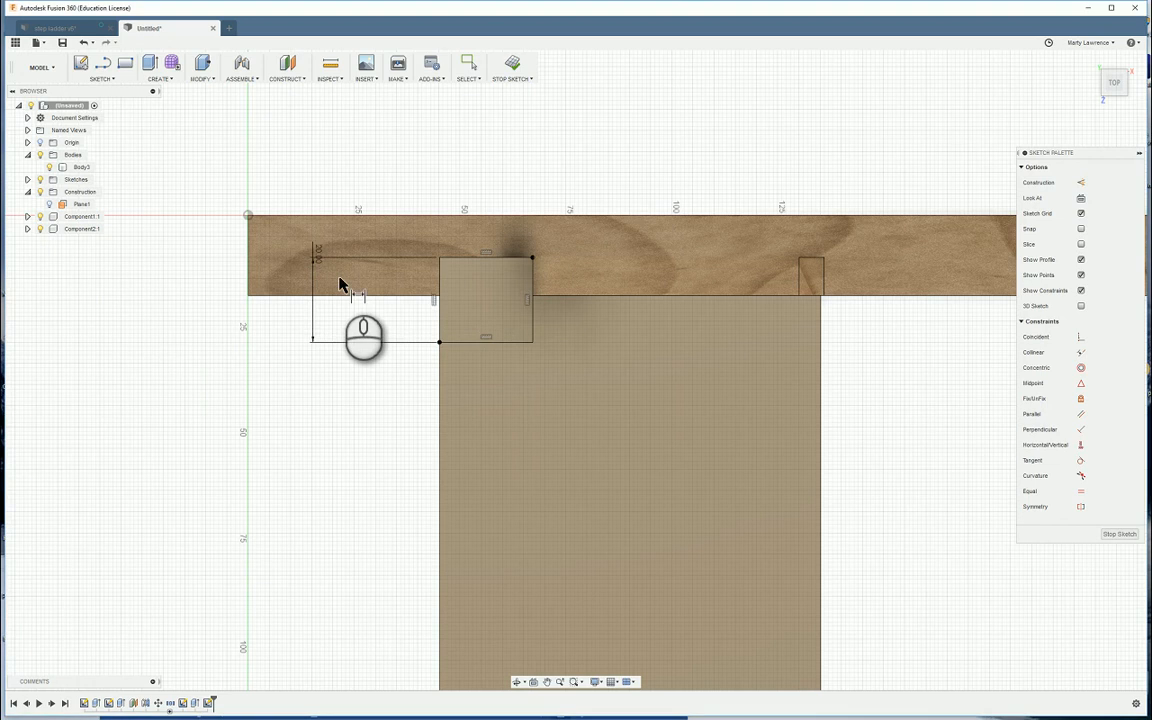
Round the rectangle's corner that lies inside the step with an 11 mm sketch fillet, and finish the sketch
click(101, 78)
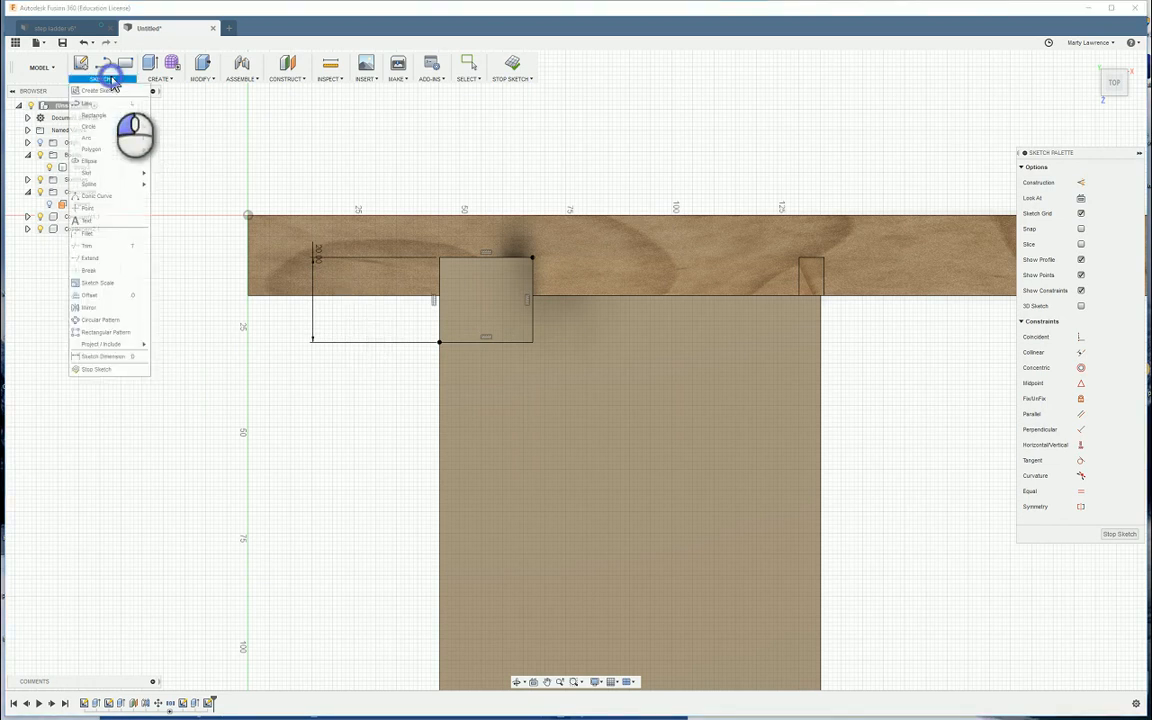
click(92, 234)
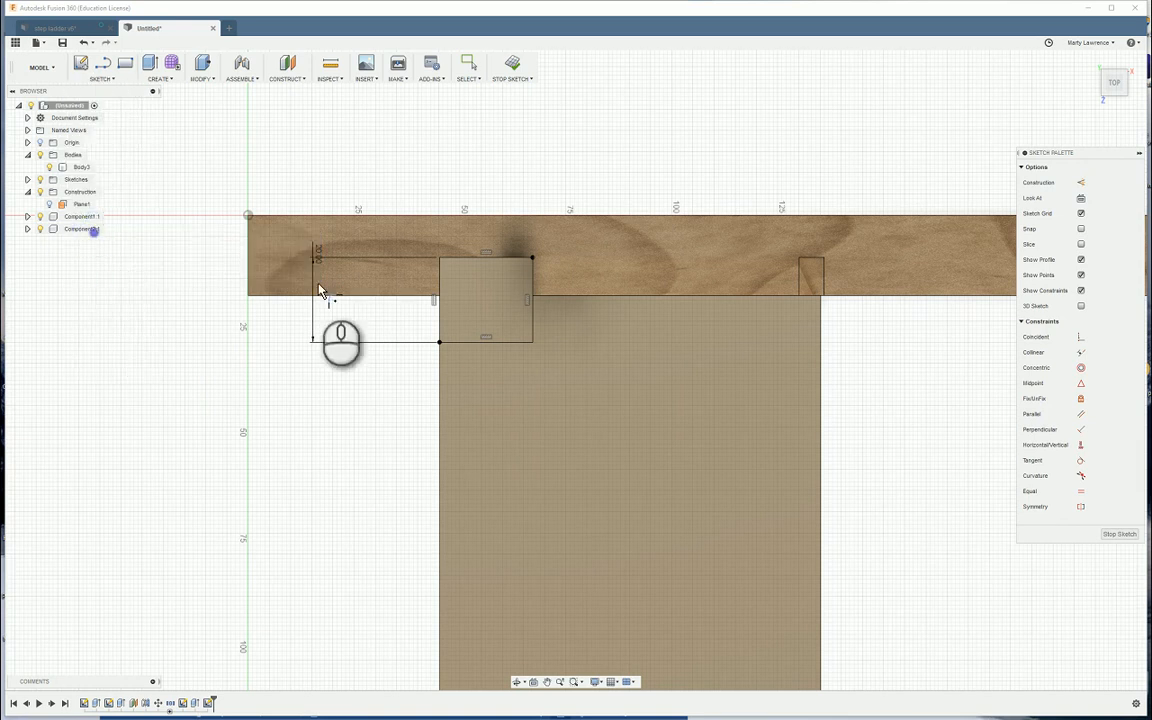
click(531, 340)
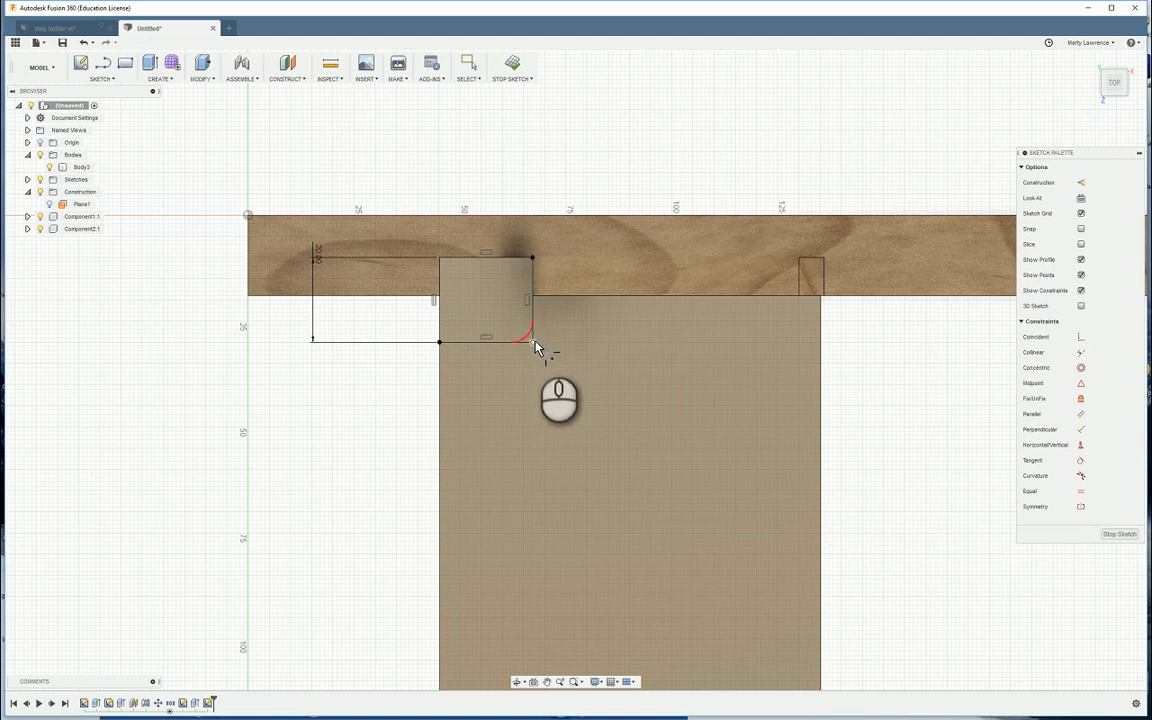
click(531, 342)
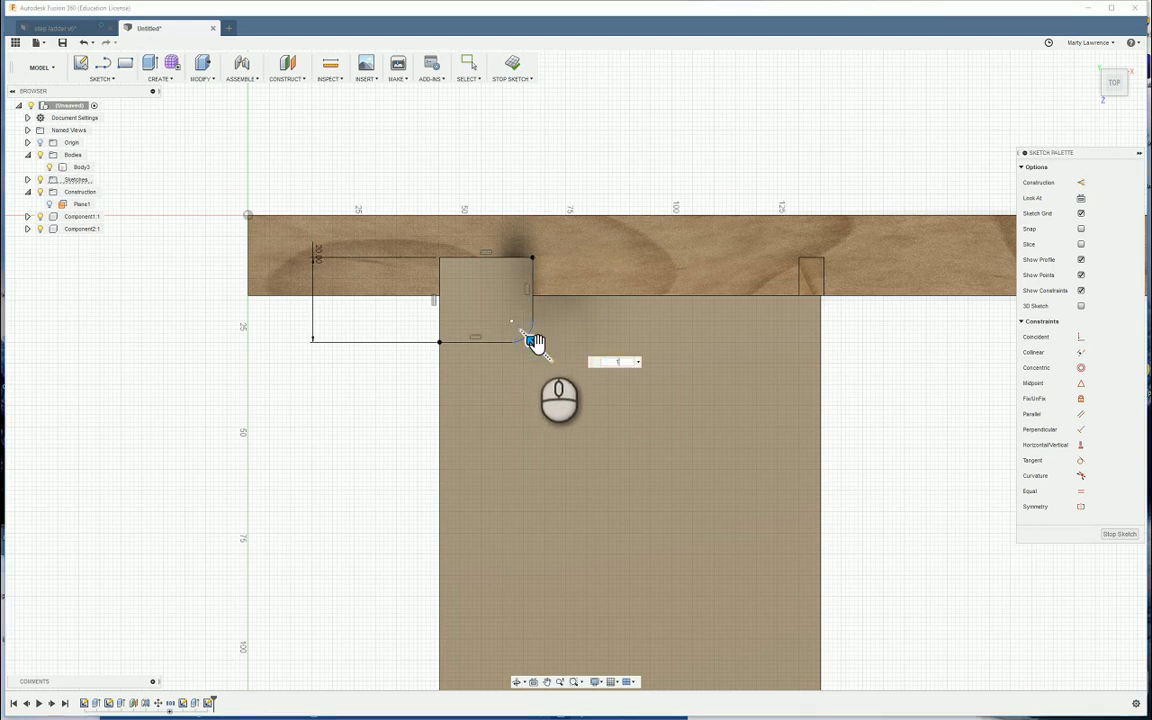
text(11)
key(Return)
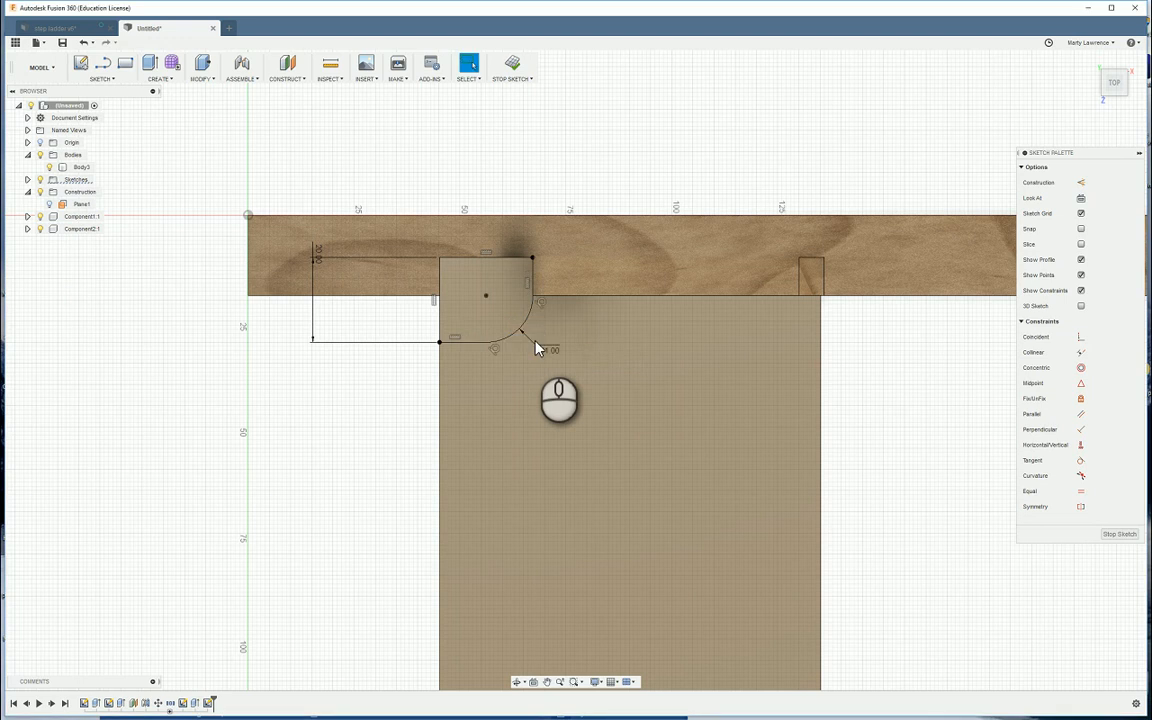
click(1129, 536)
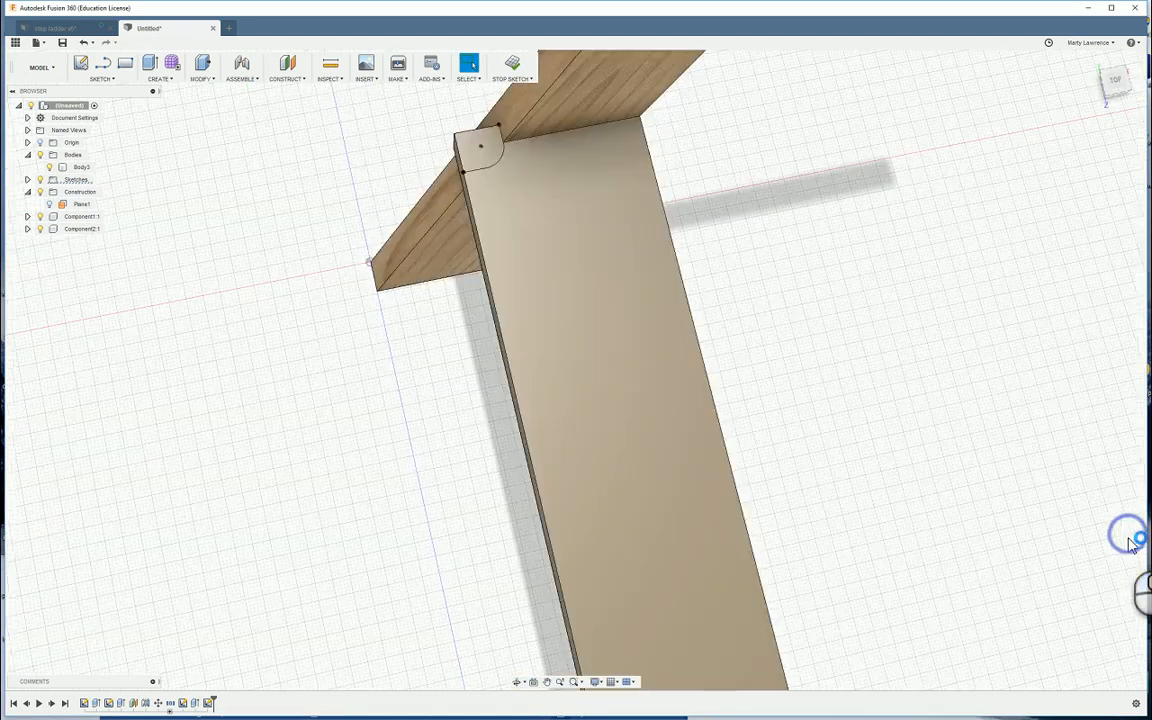
Start a sketch on the underside of the step
scroll(517, 384, down, 2)
scroll(472, 371, up, 1)
shift+middle_drag(475, 378, 409, 450)
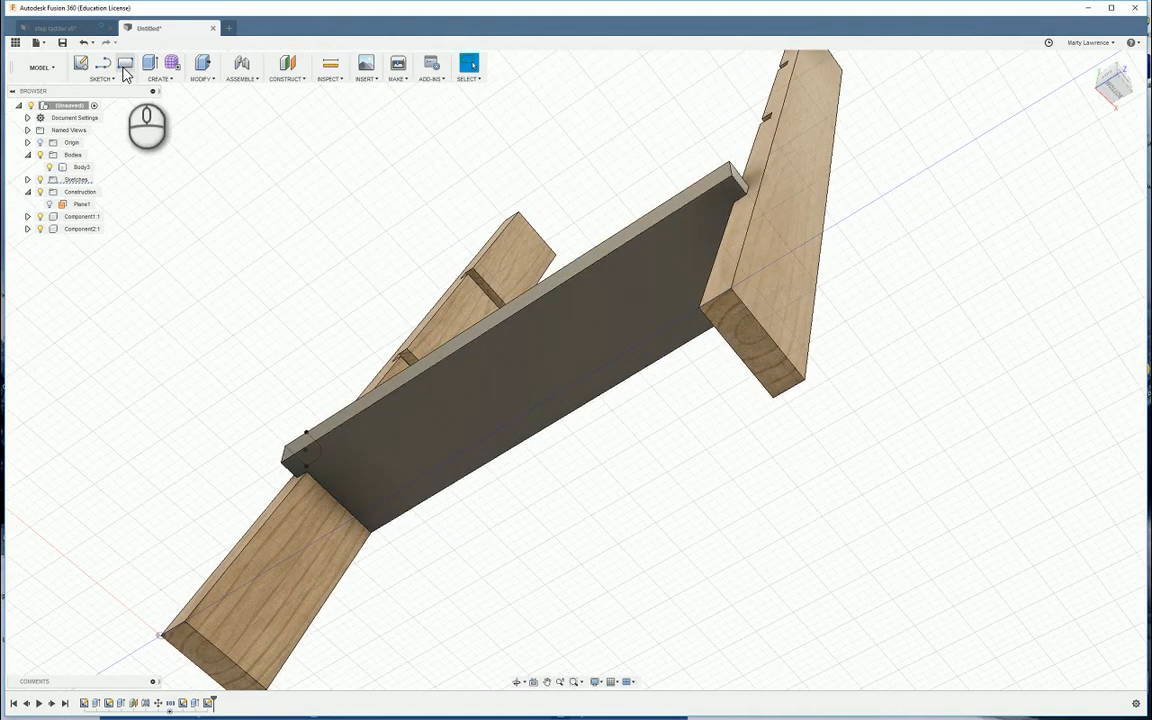
click(81, 63)
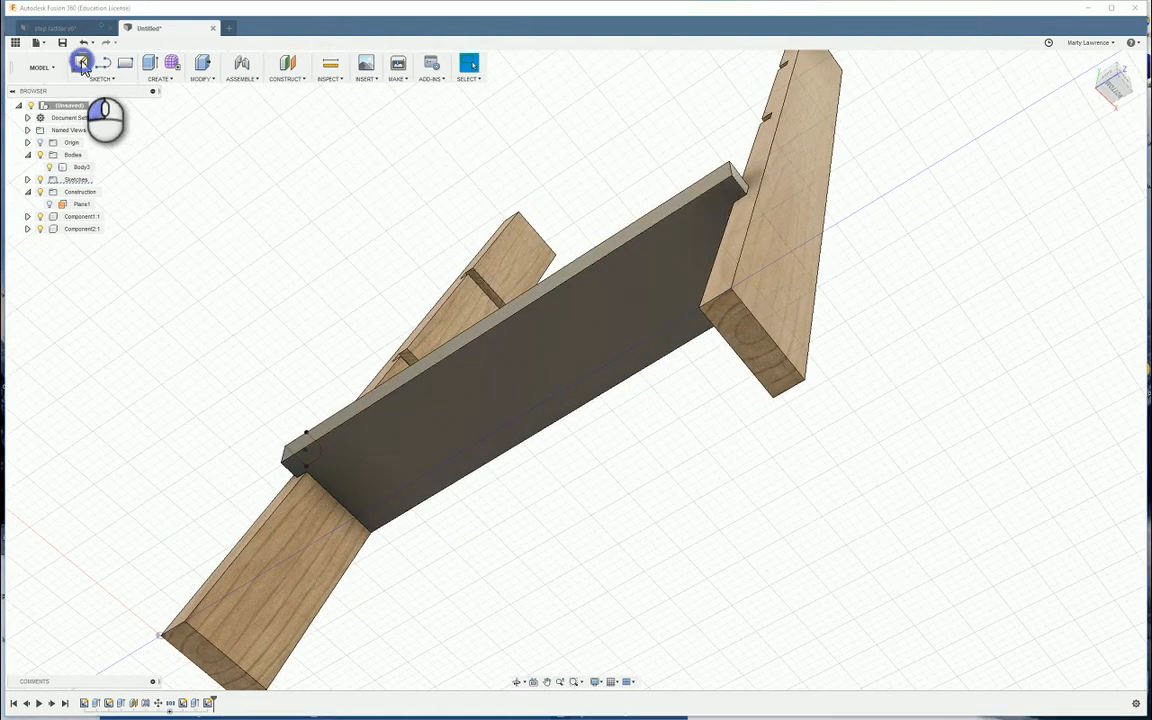
click(380, 443)
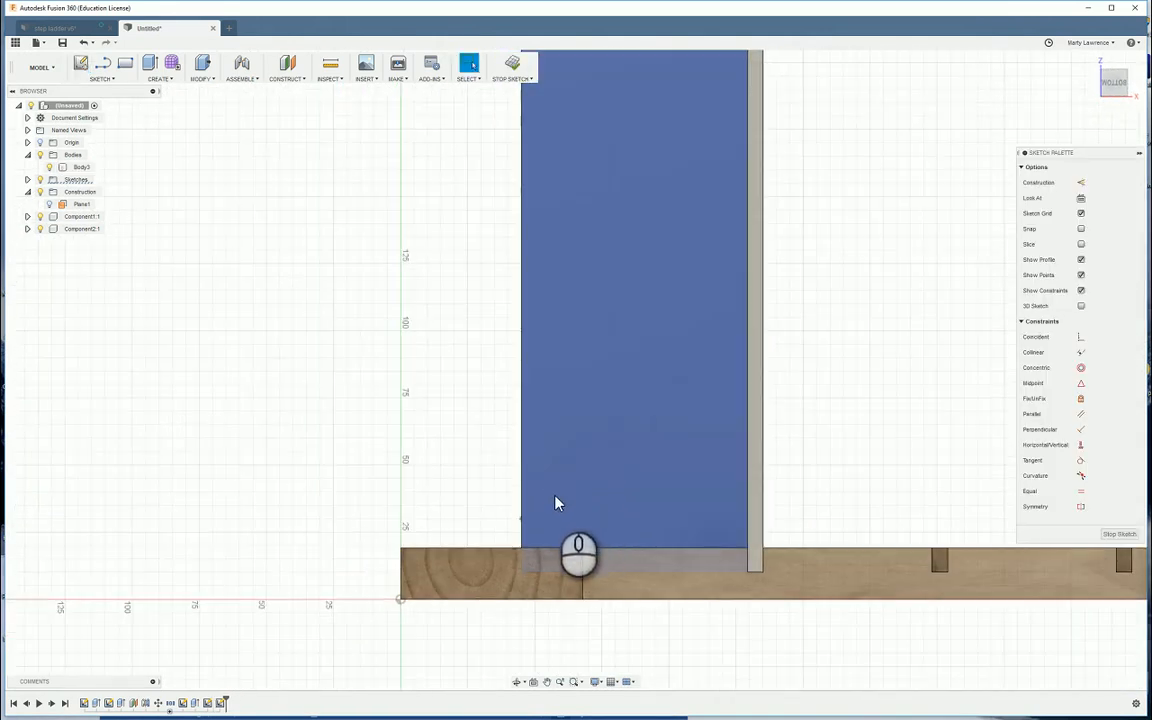
Bring the step's short notch edge beside the tab into the underside sketch with the Intersect command
mouse_move(555, 502)
shift+middle_down()
mouse_move(620, 532)
mouse_move(568, 512)
shift+middle_up()
scroll(486, 536, up, 3)
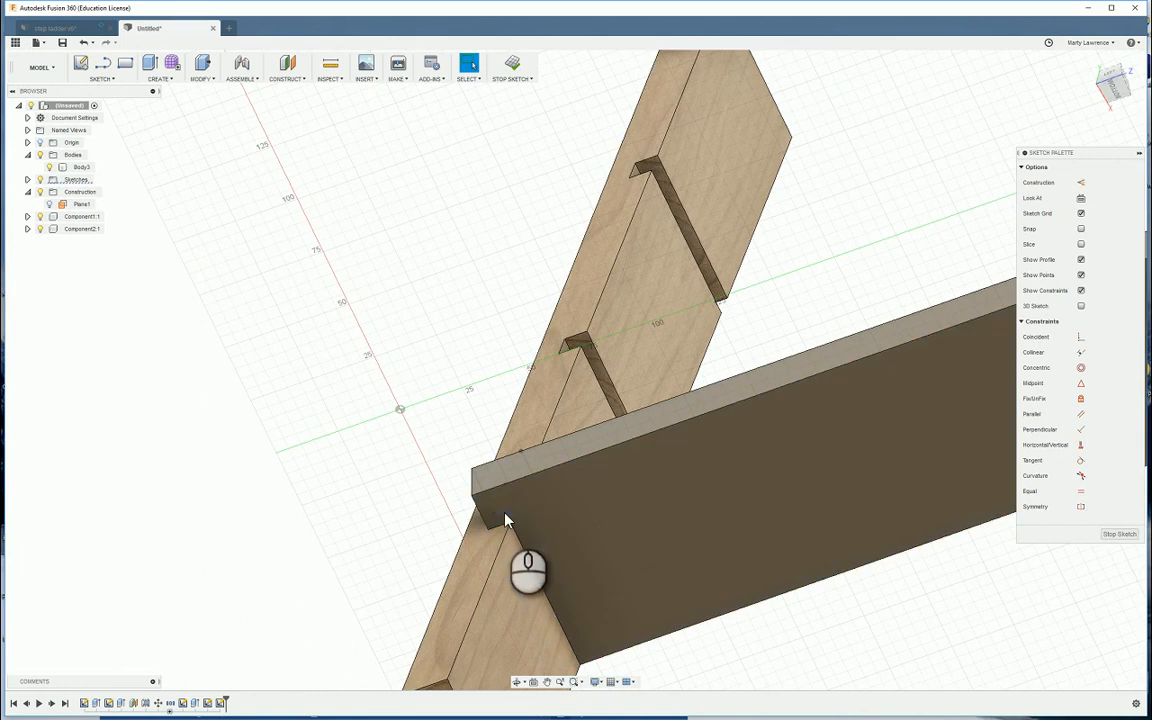
click(103, 79)
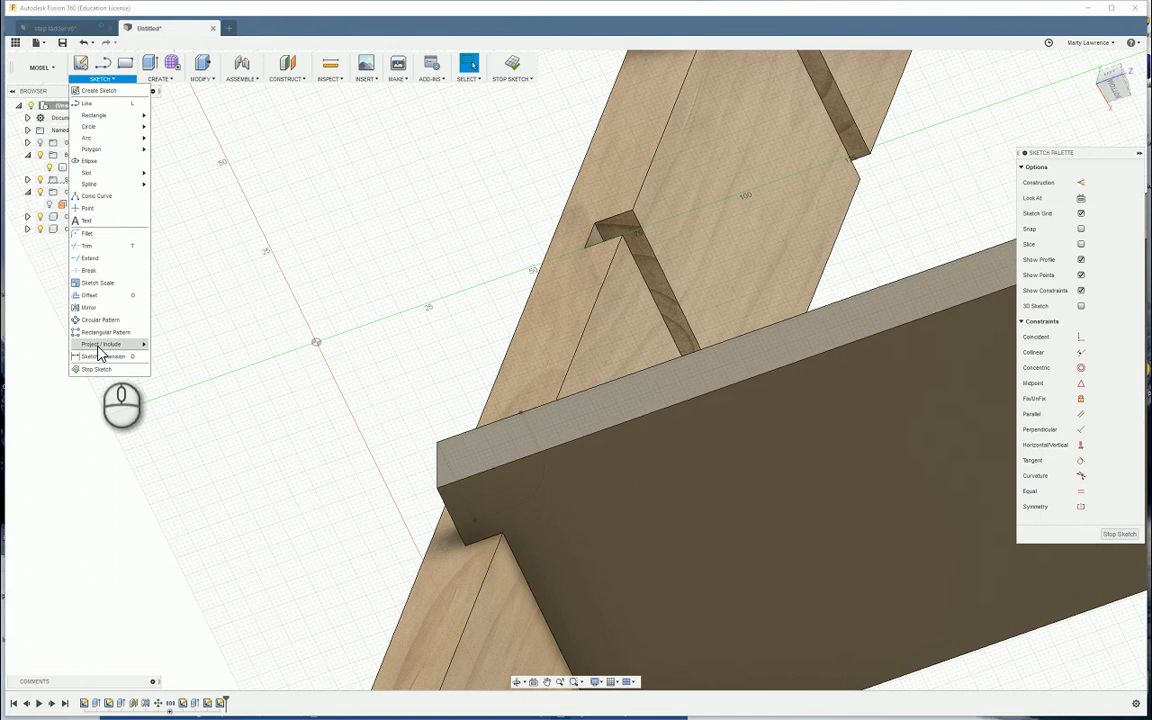
mouse_move(100, 346)
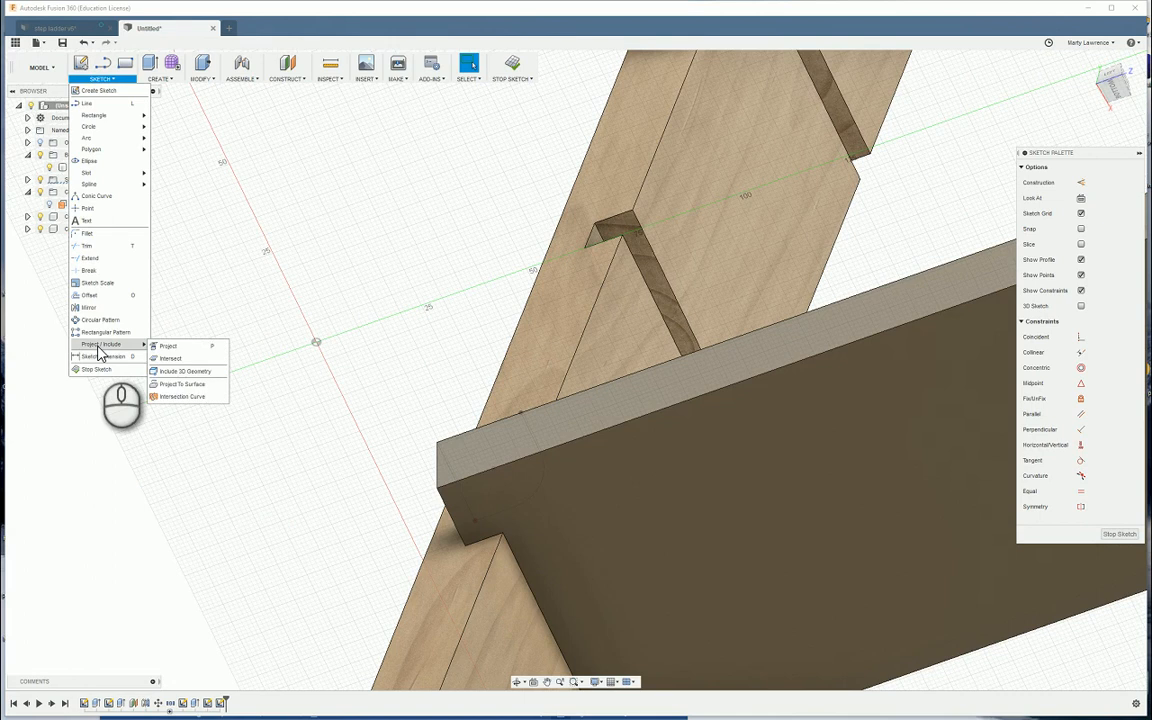
click(160, 359)
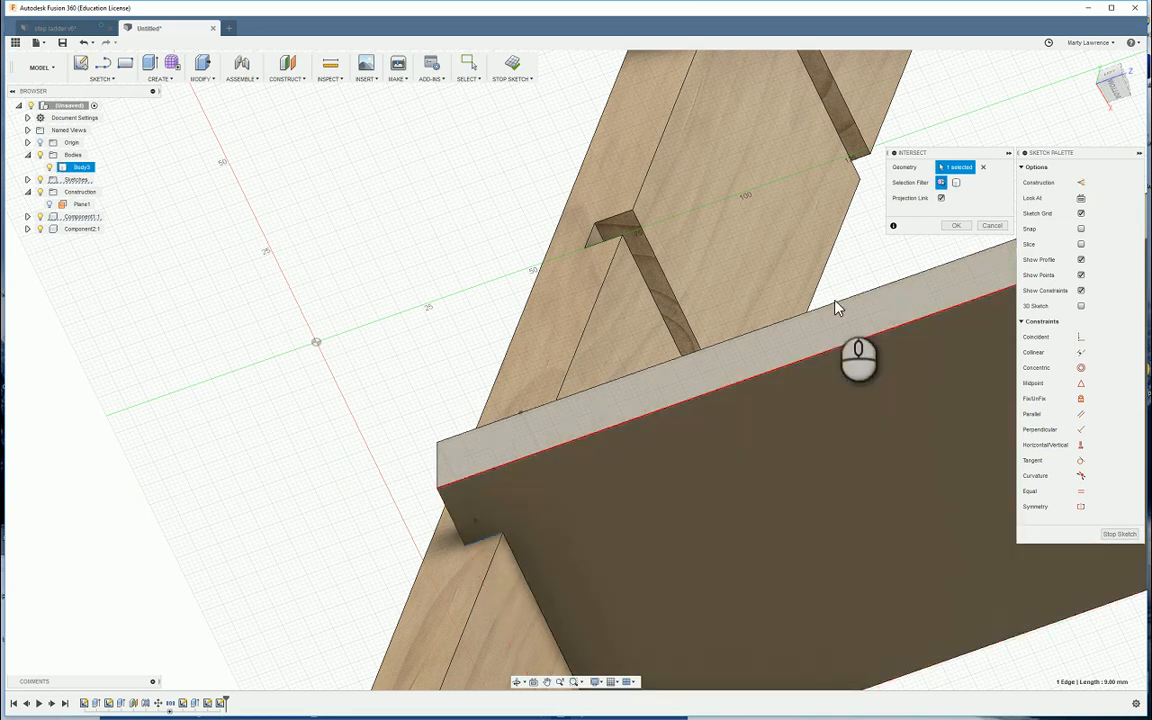
click(957, 226)
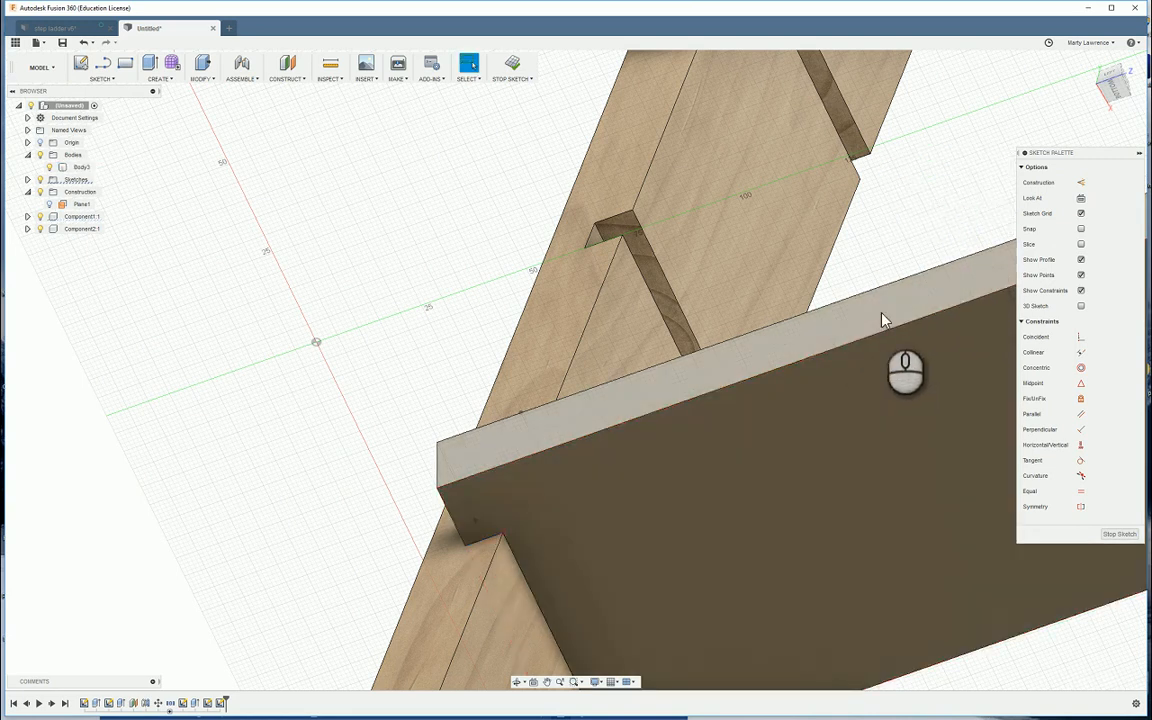
Draw a rectangle about 16 by 14 mm from the tab's outer corner on the underside, in line with the notch edge
click(123, 64)
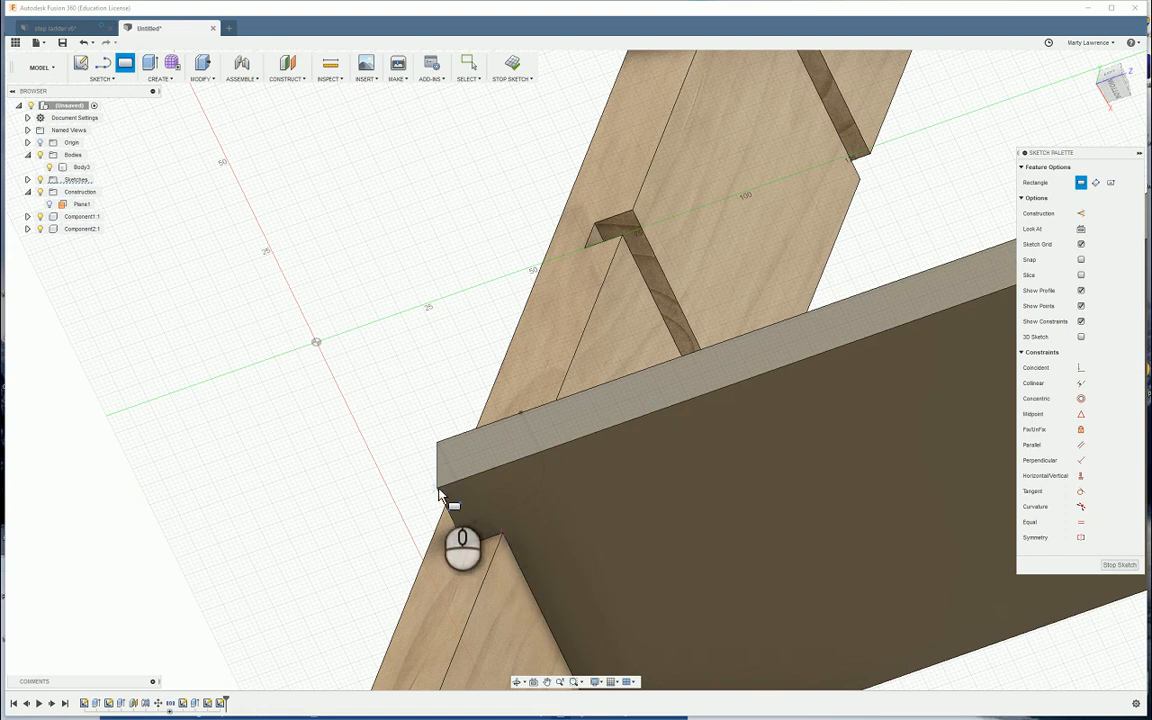
click(440, 492)
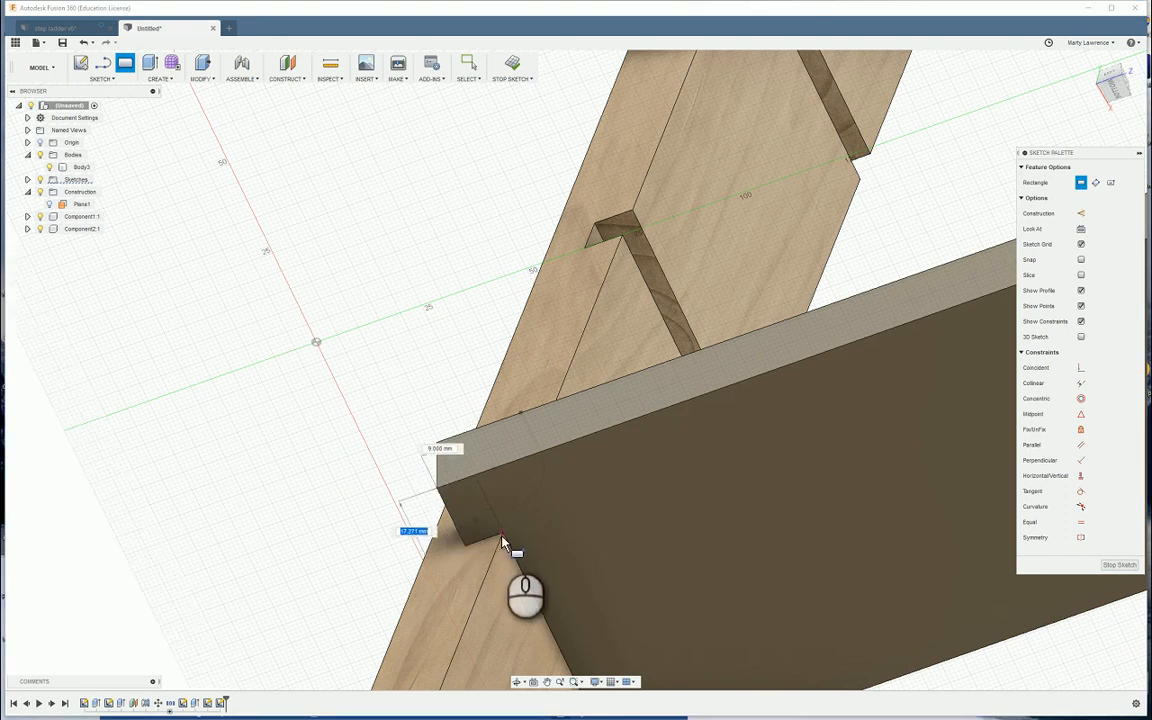
scroll(503, 543, up, 5)
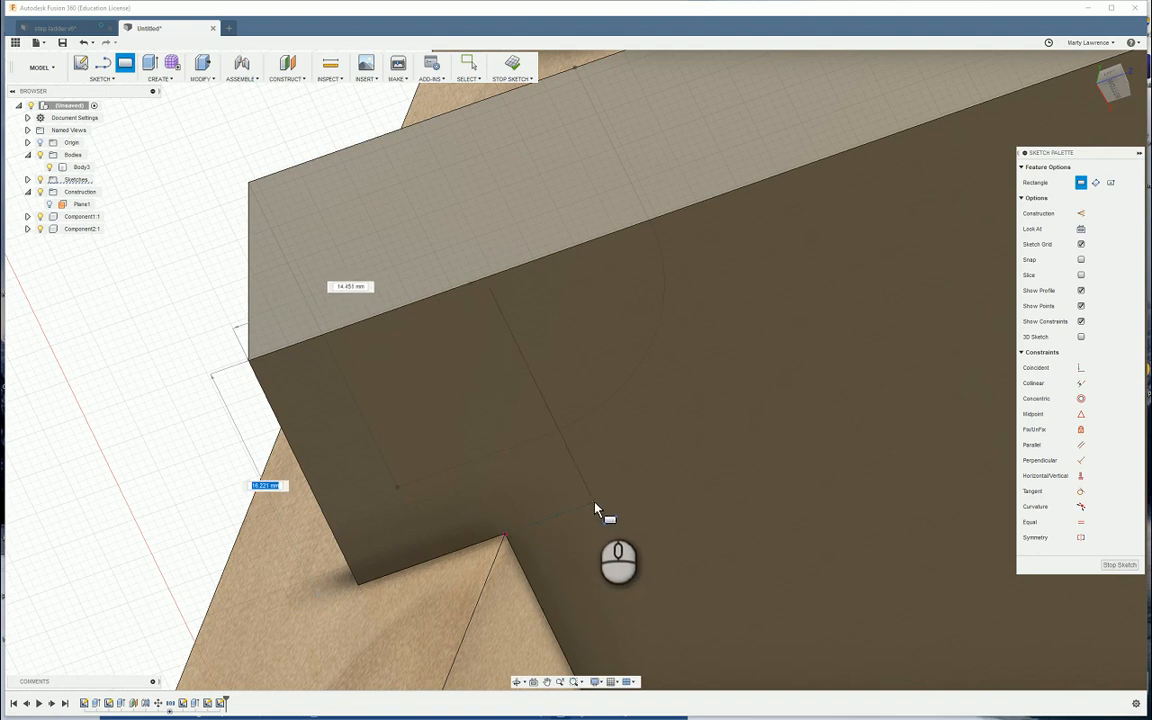
click(596, 510)
scroll(650, 400, up, 2)
scroll(655, 395, down, 4)
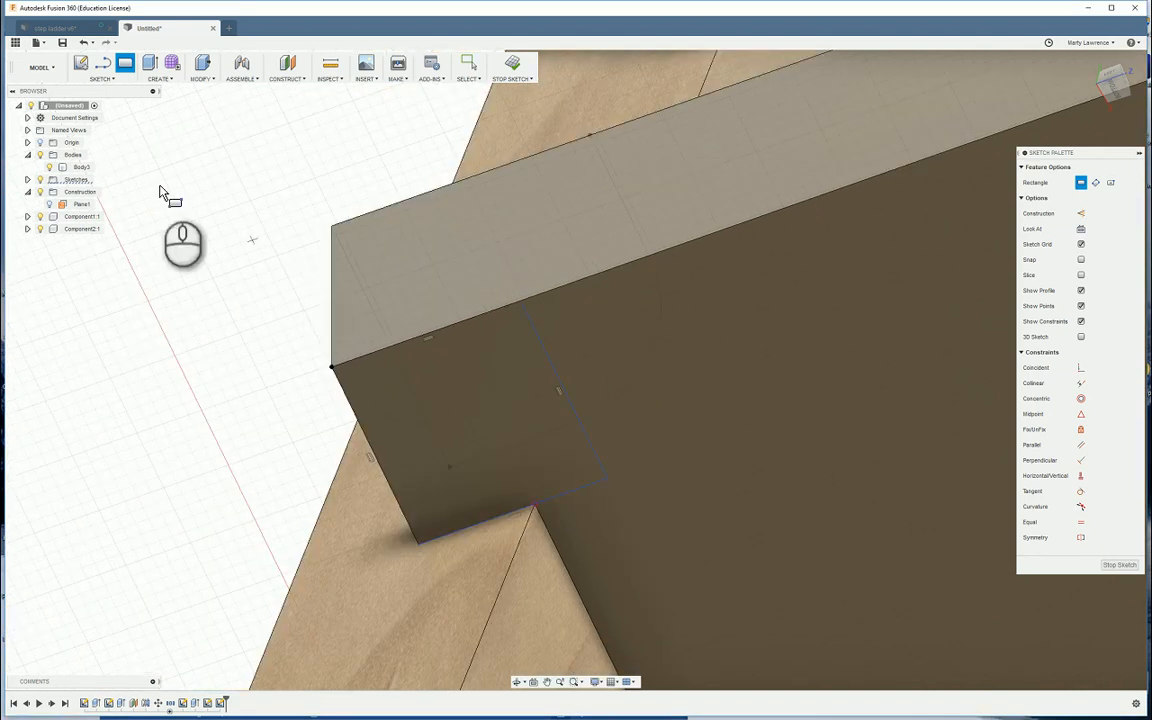
Dimension the distance from the step's end edge to the rectangle's opposite inner side as 20 mm
click(107, 79)
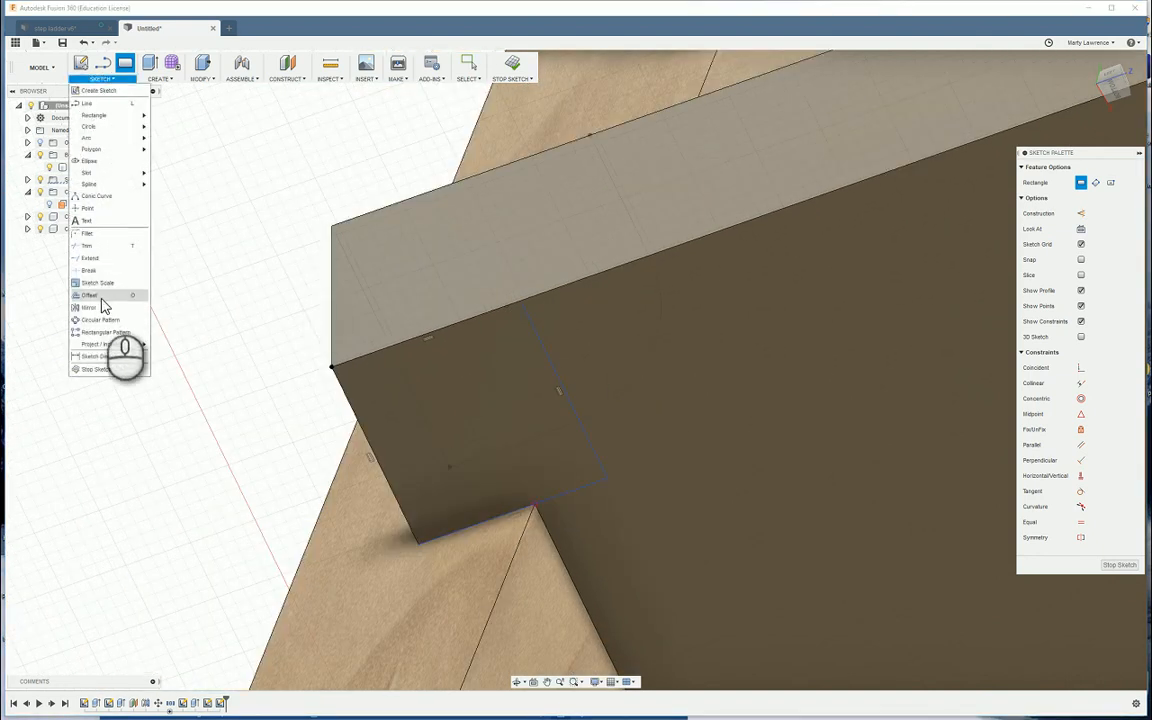
click(106, 358)
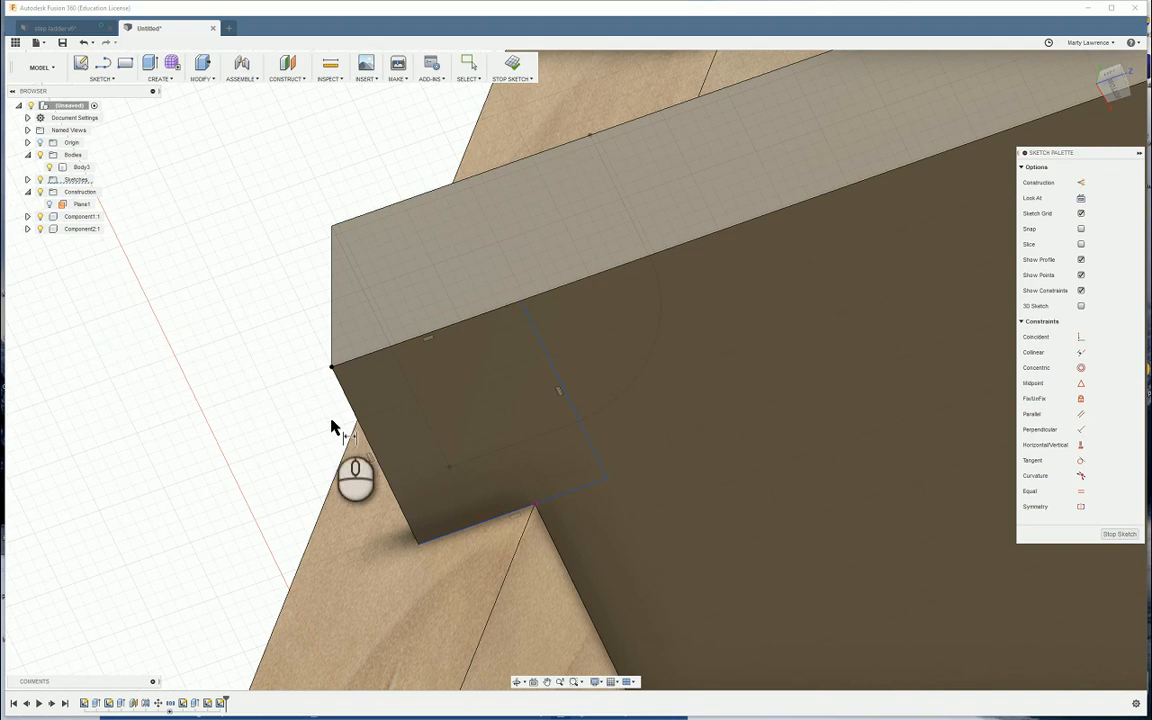
click(548, 365)
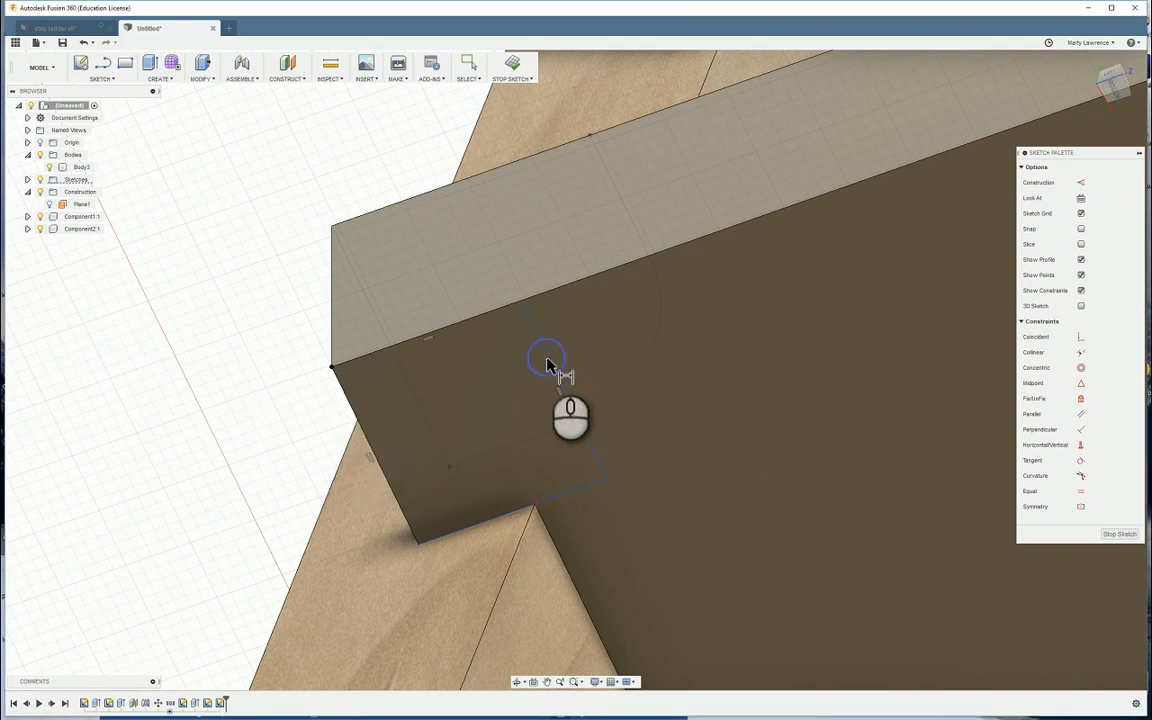
click(348, 413)
click(291, 254)
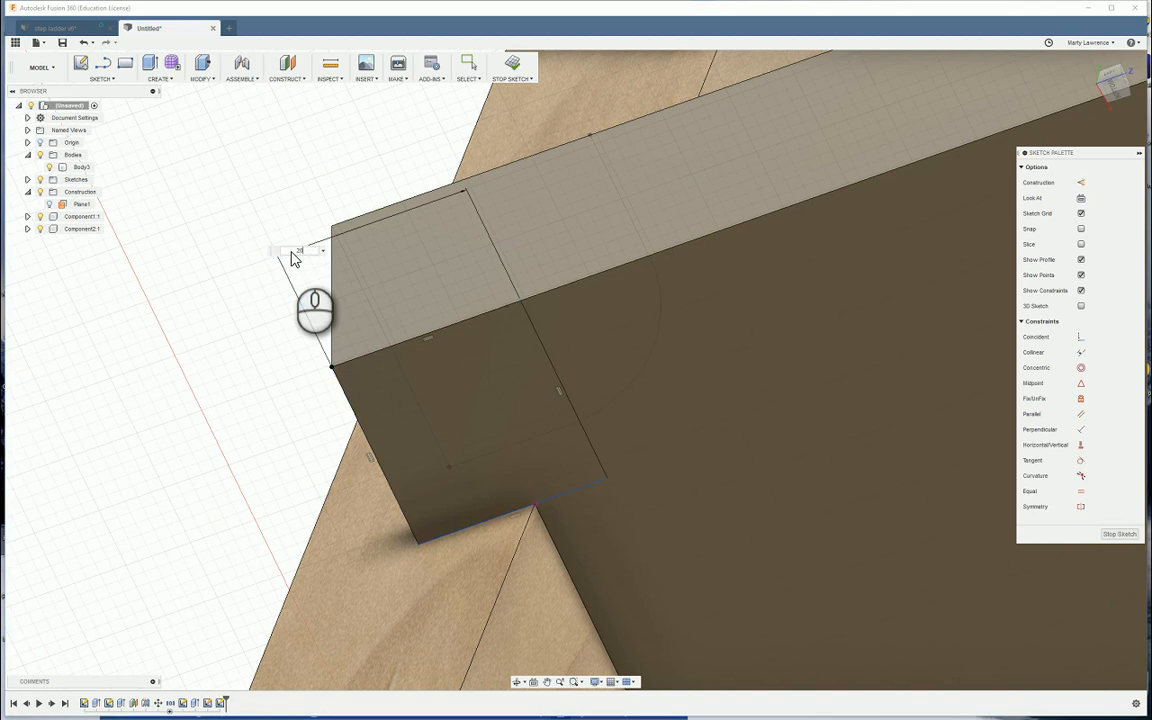
text(20)
key(Return)
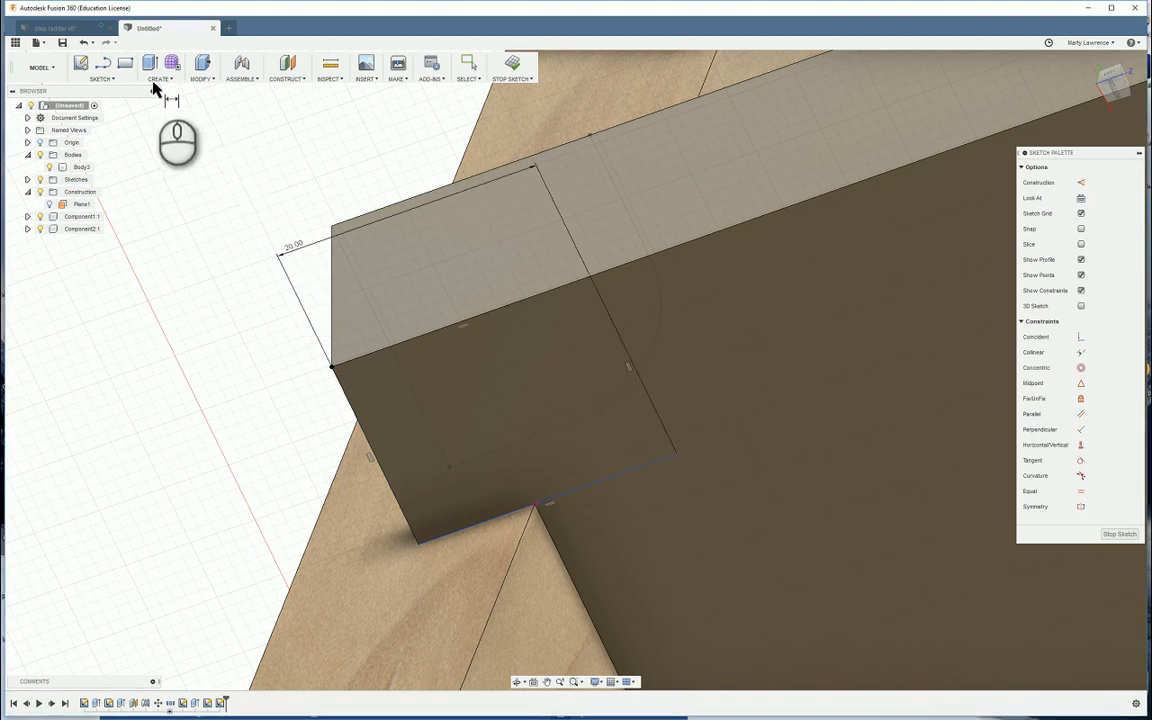
Round the underside rectangle's inner corner with an 11 mm sketch fillet and finish the sketch
click(101, 78)
click(100, 244)
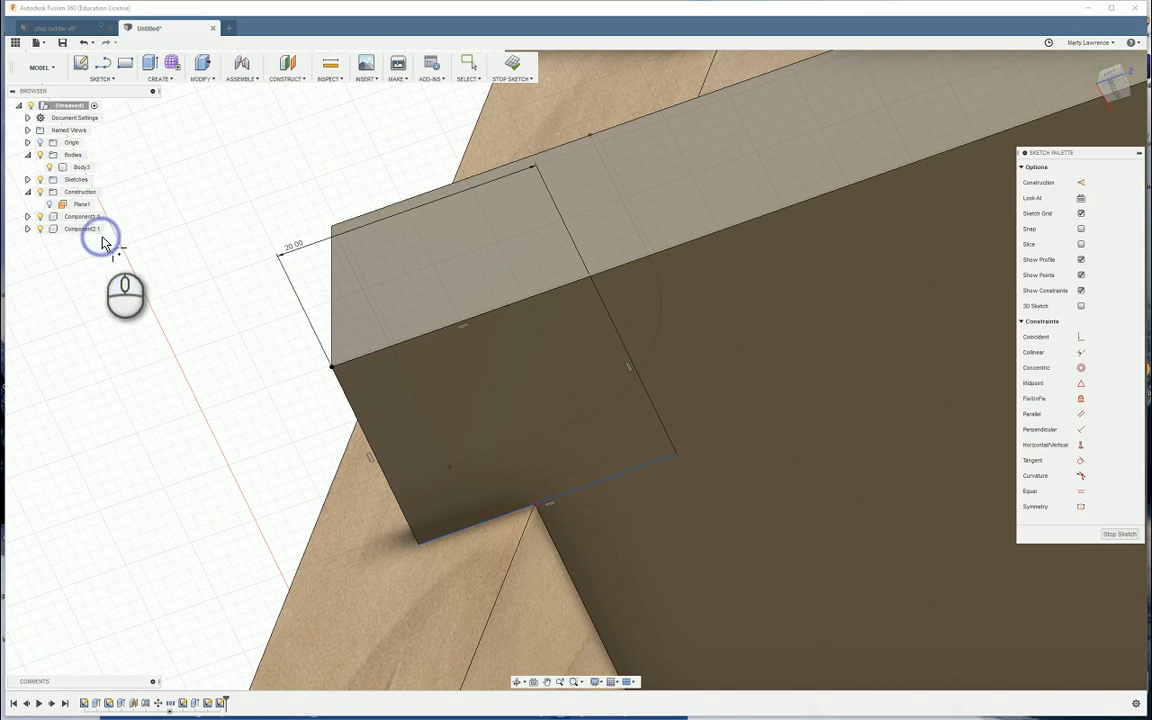
click(680, 458)
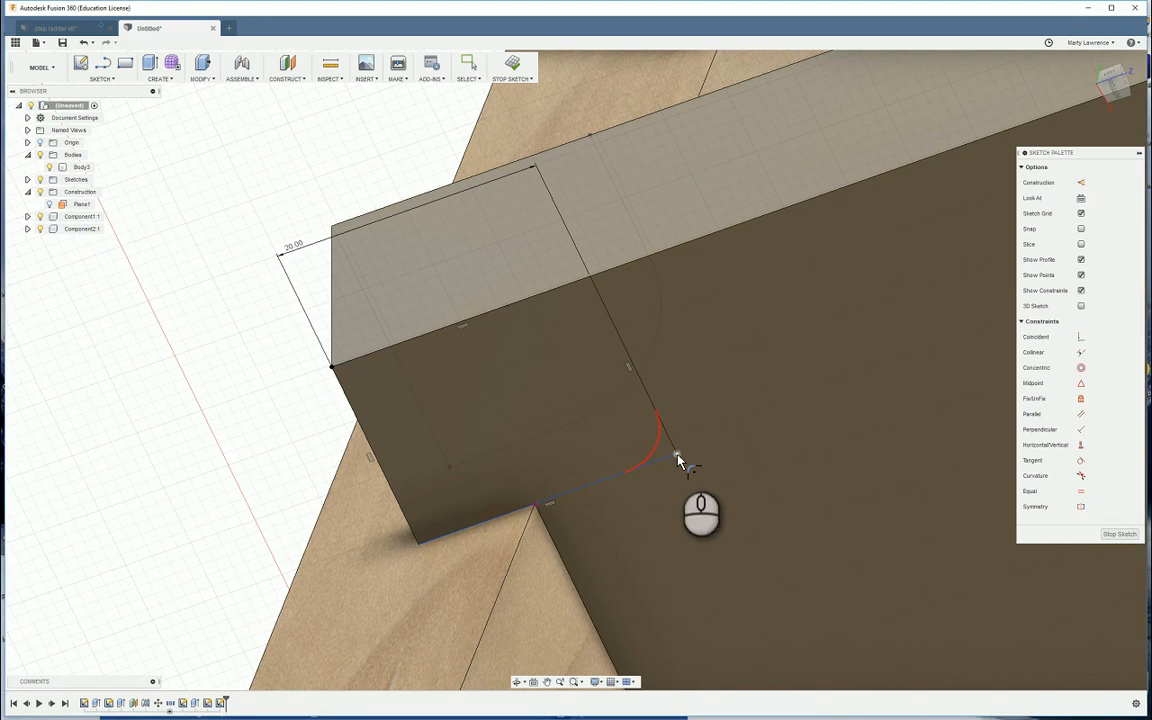
click(680, 458)
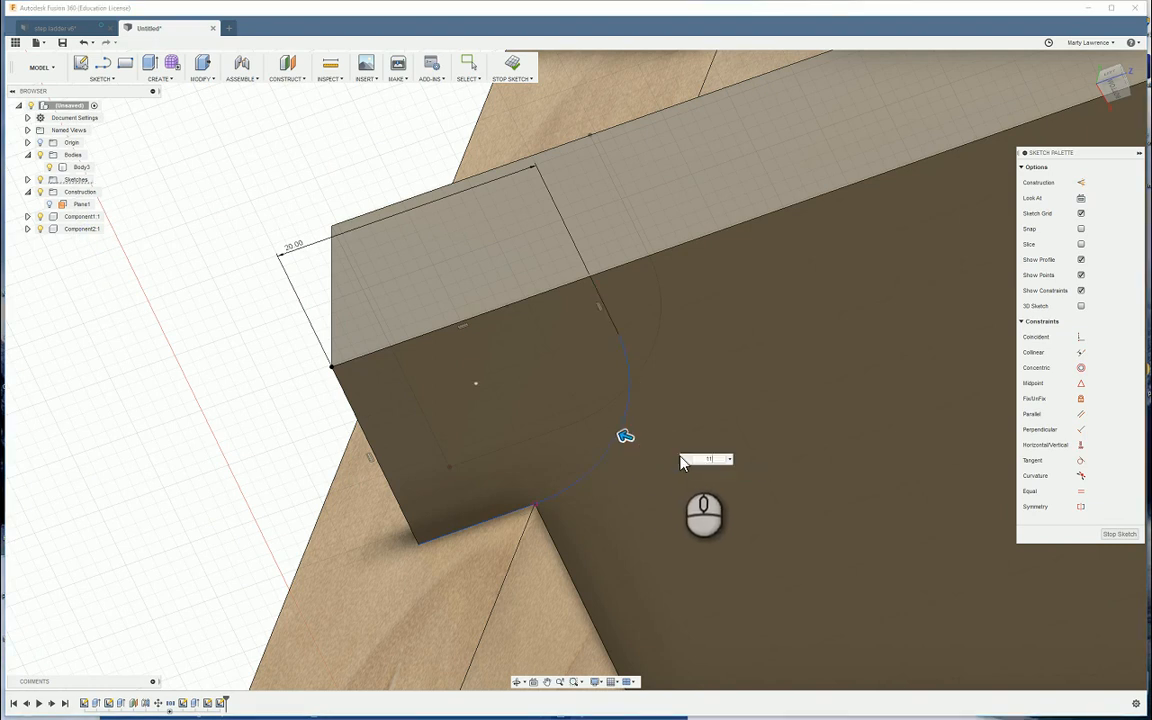
key(Return)
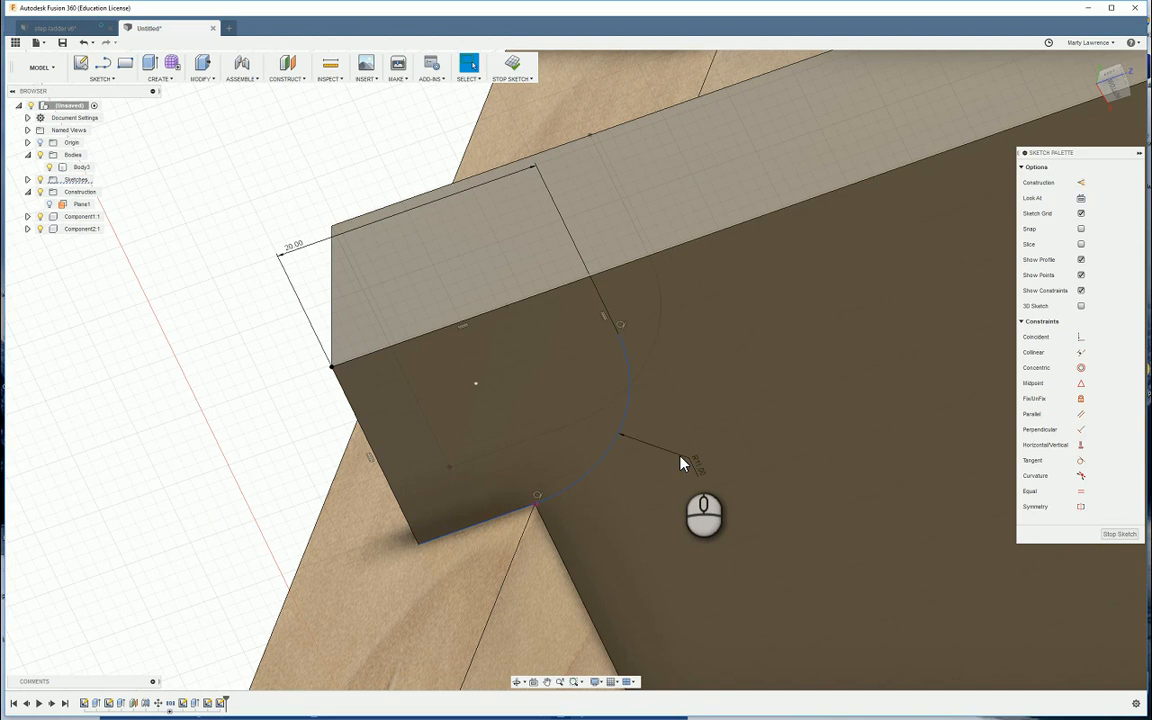
click(1119, 534)
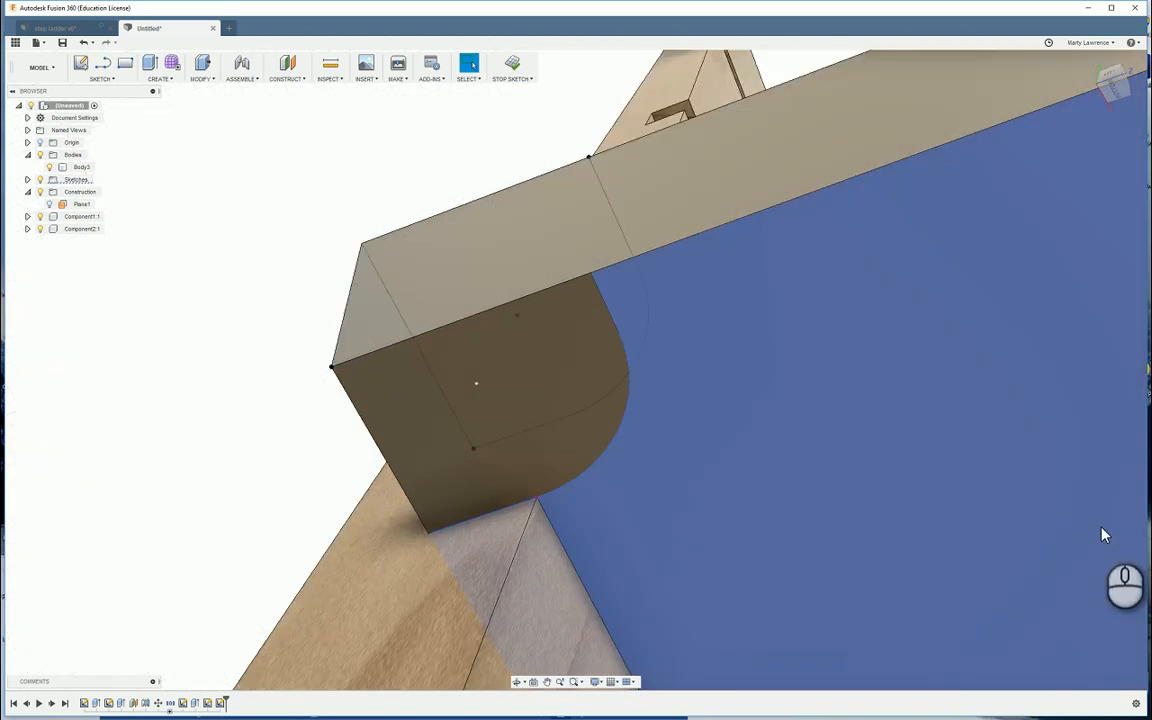
Loft a cut through the step's corner between the rounded profile on its top face and the one on its underside
scroll(887, 468, up, 5)
scroll(890, 471, down, 4)
scroll(890, 470, down, 3)
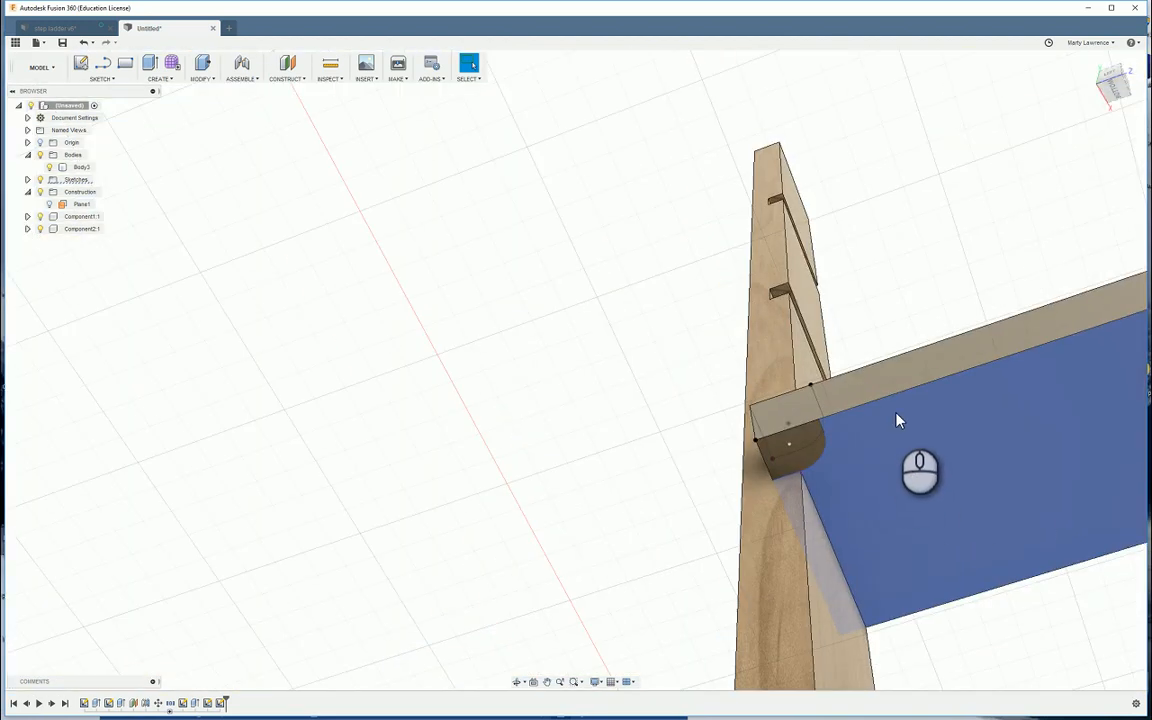
click(1092, 61)
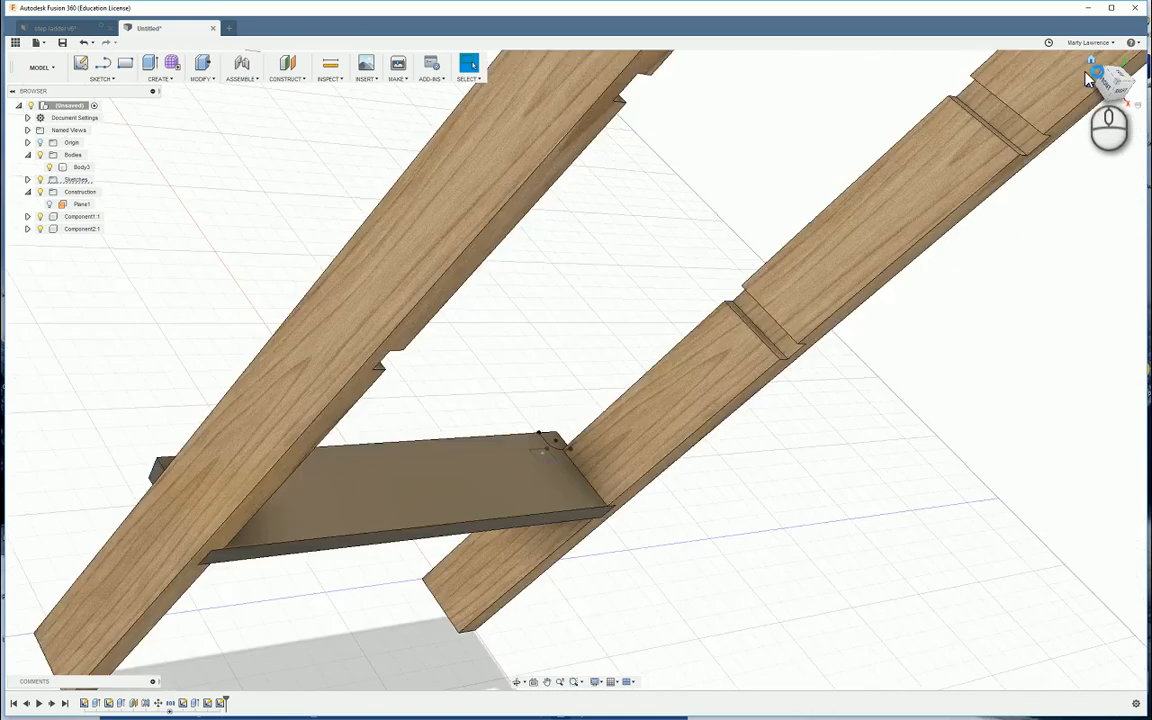
shift+middle_drag(461, 442, 470, 470)
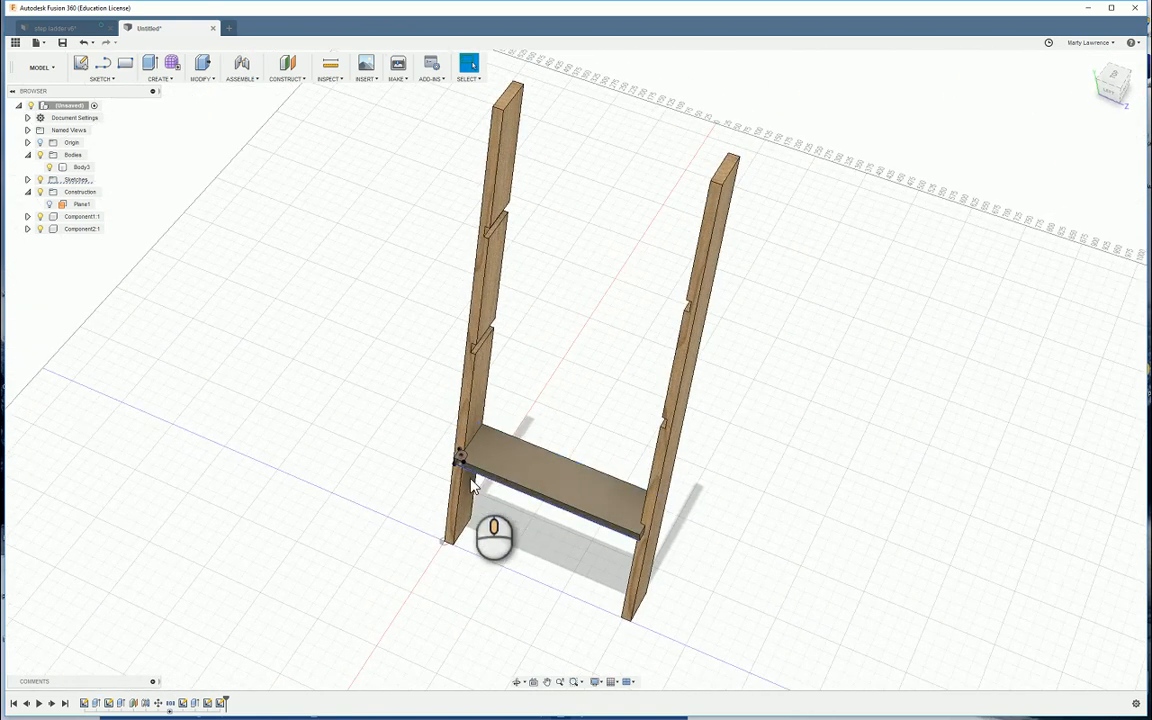
scroll(472, 465, up, 5)
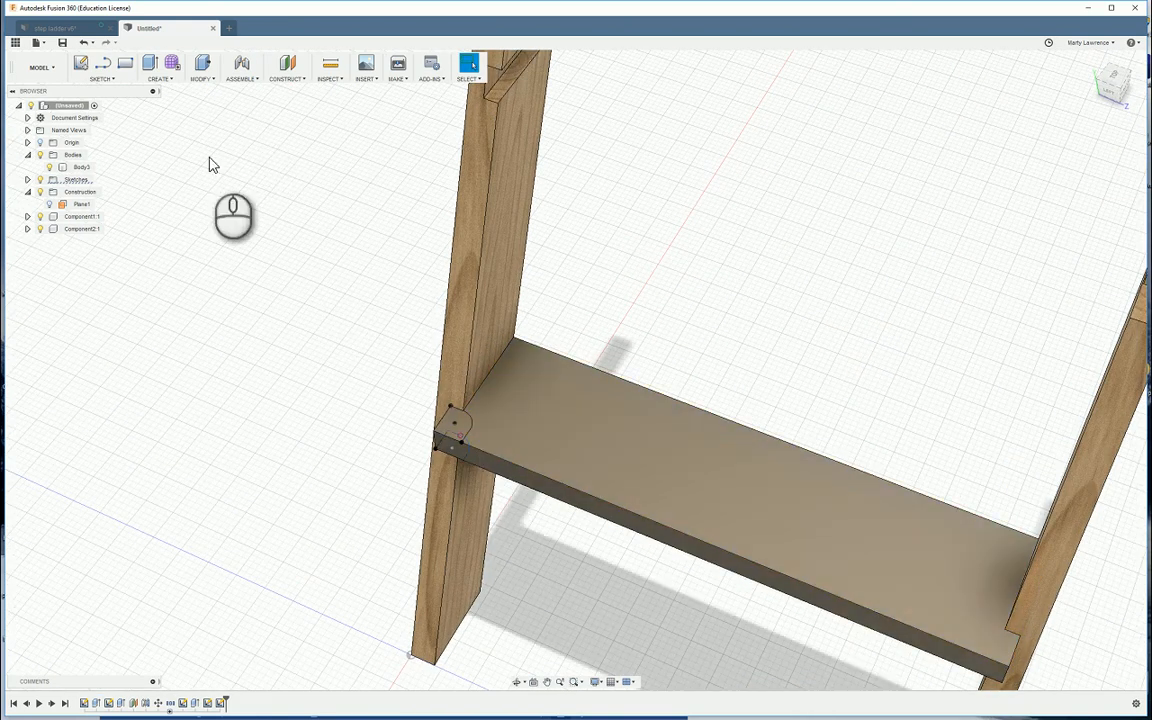
click(160, 78)
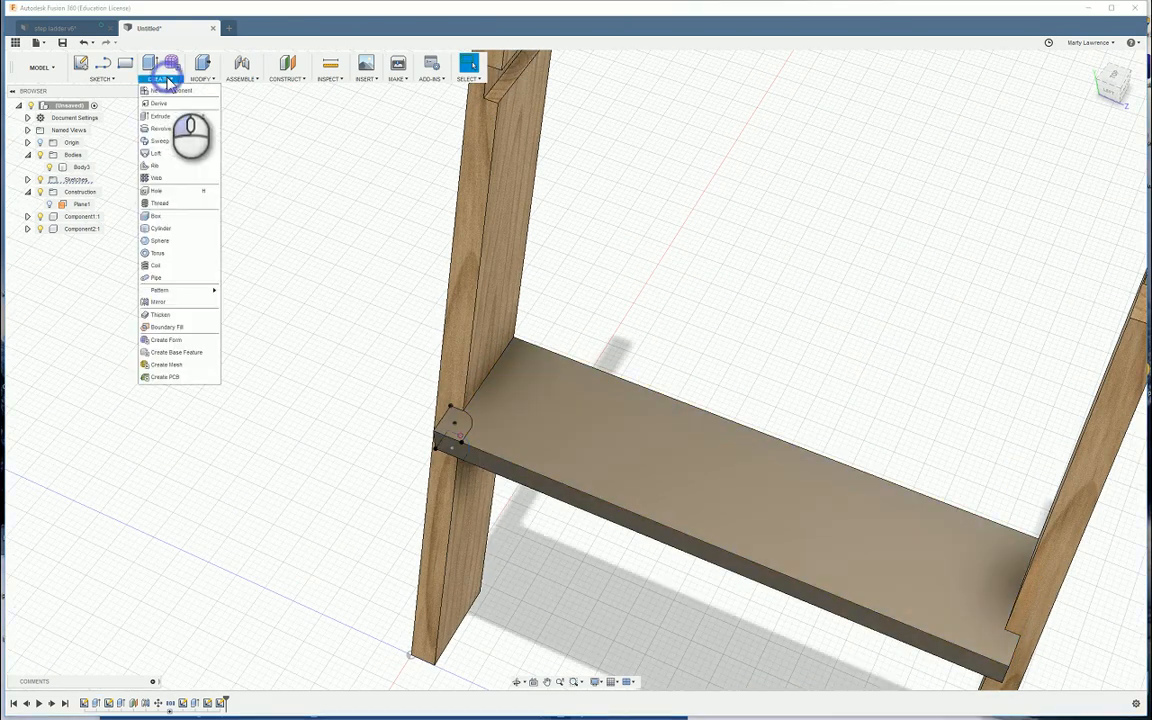
click(153, 156)
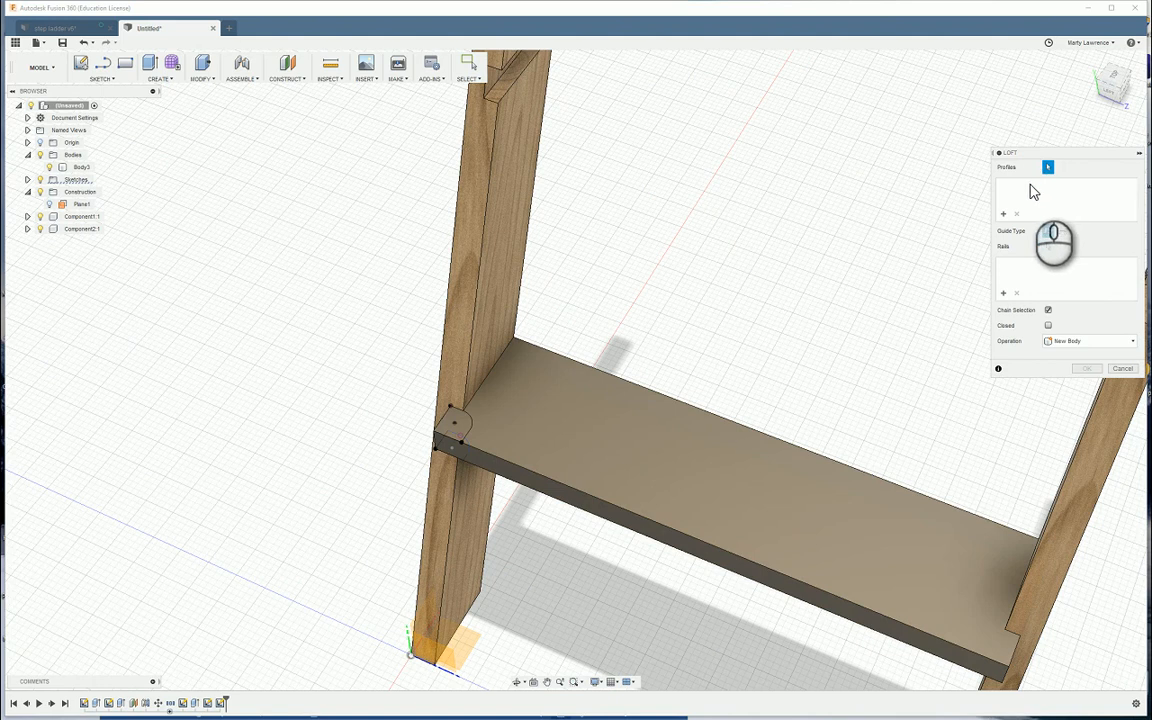
scroll(708, 357, up, 1)
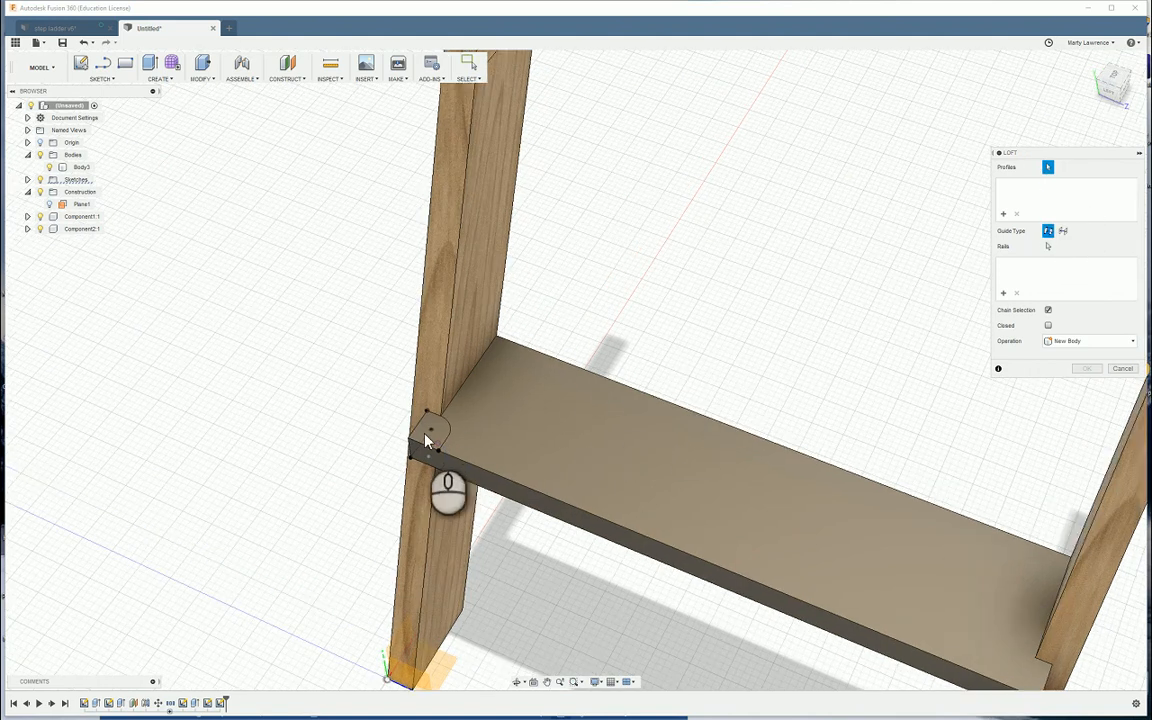
click(436, 438)
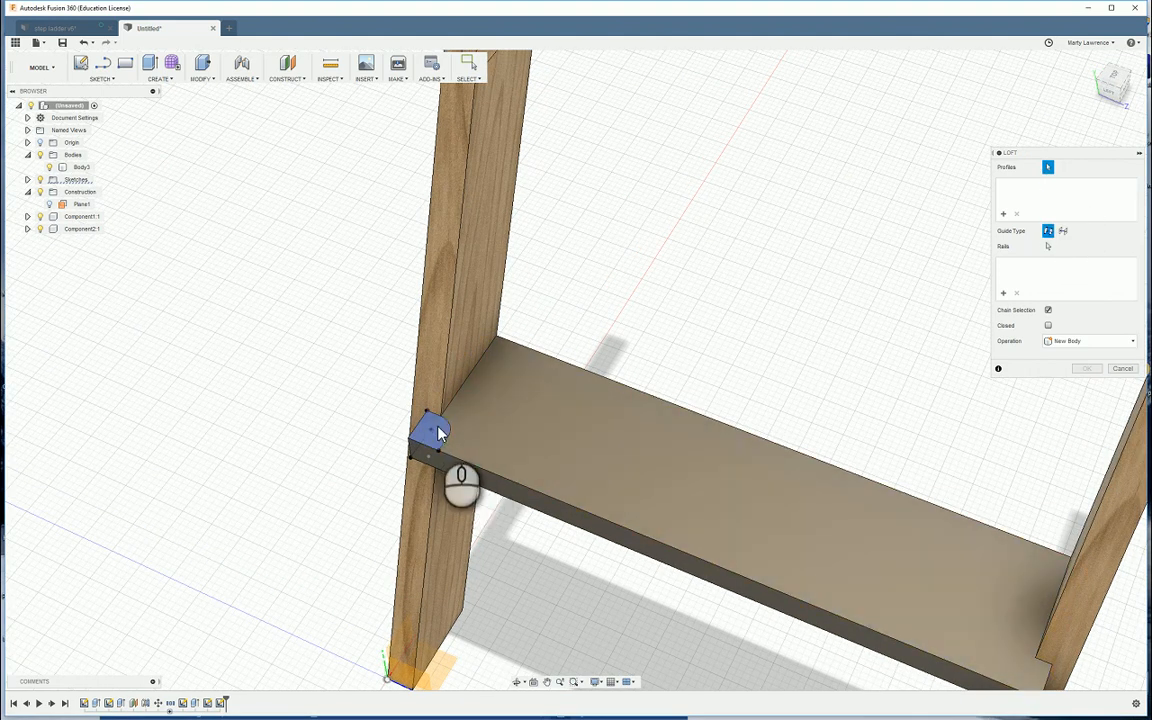
click(437, 430)
scroll(458, 470, up, 3)
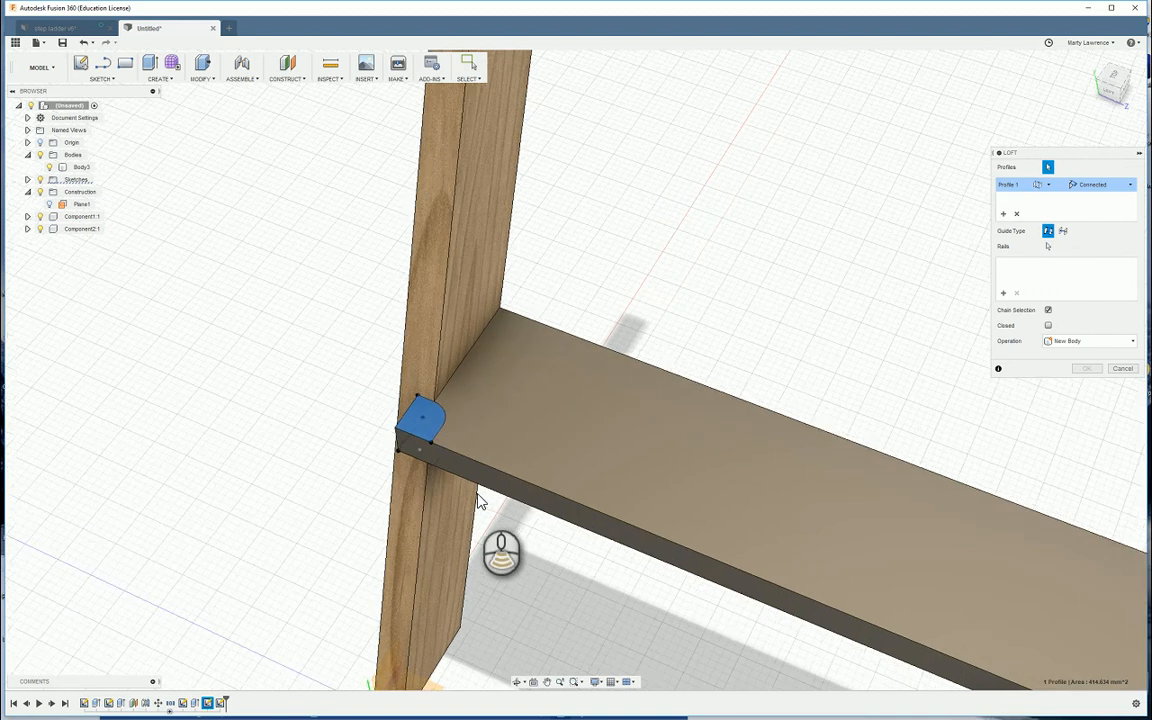
shift+middle_drag(476, 495, 474, 418)
click(437, 262)
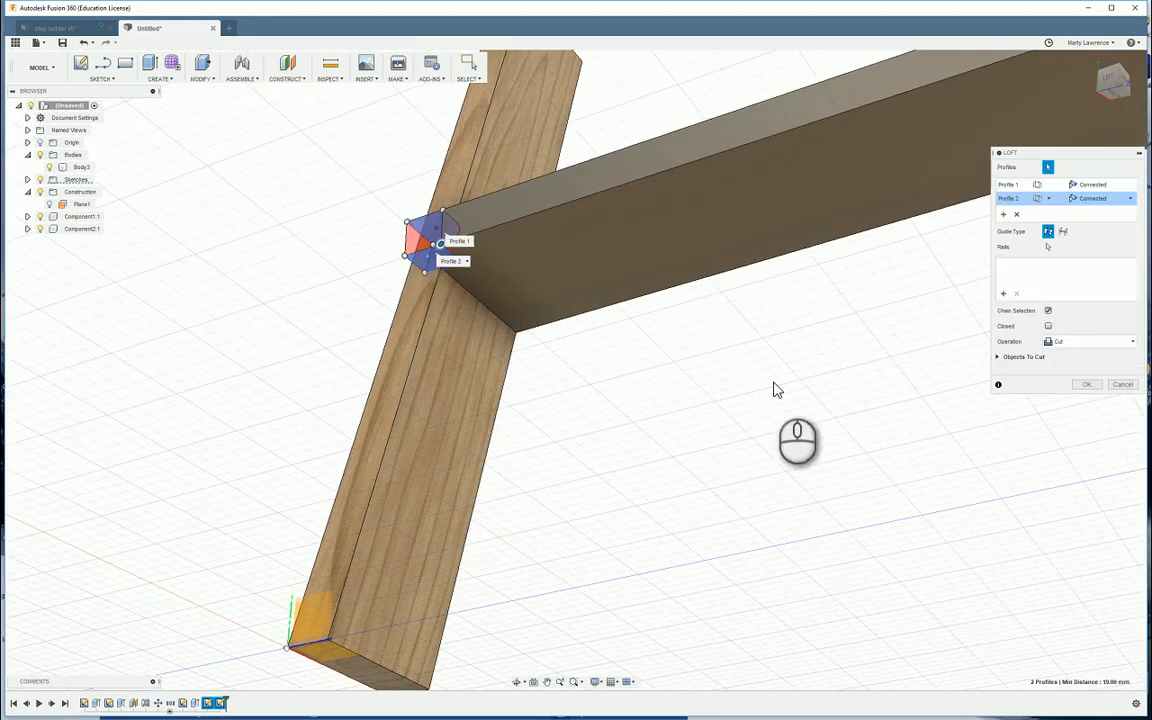
mouse_move(771, 391)
shift+middle_down()
mouse_move(848, 326)
mouse_move(760, 327)
mouse_move(761, 373)
shift+middle_up()
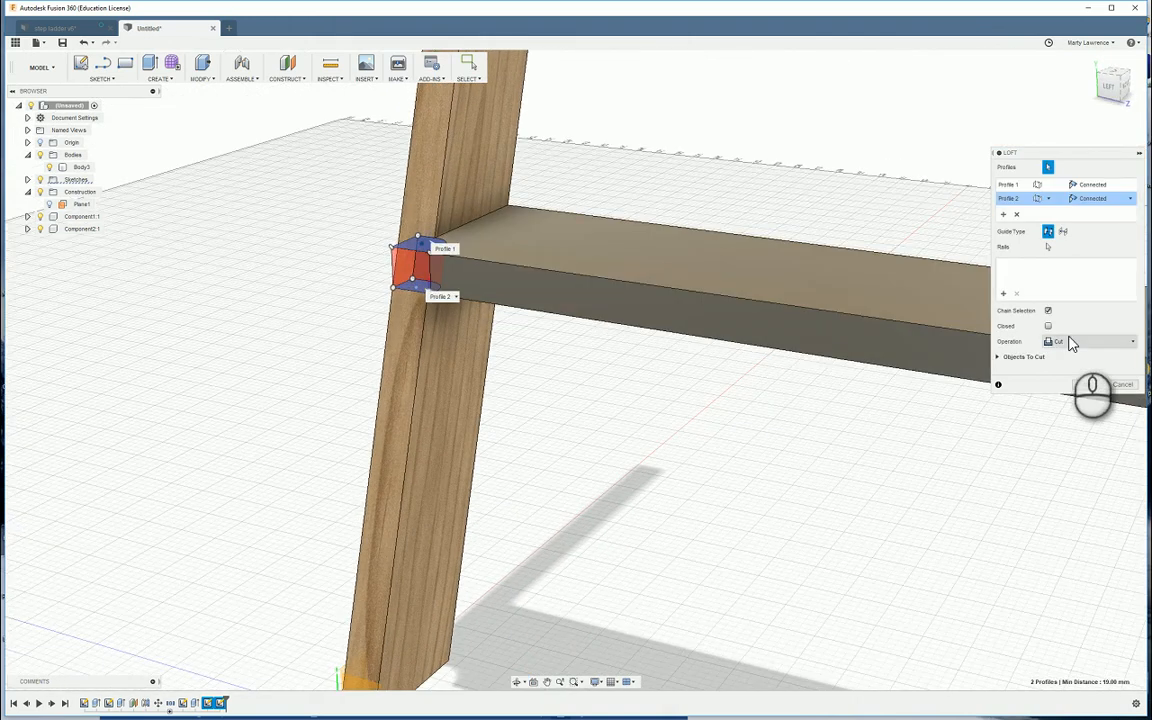
click(1089, 386)
Mirror the lofted corner cut as a feature across the construction midplane to the step's other end, and hide the plane
scroll(910, 417, down, 5)
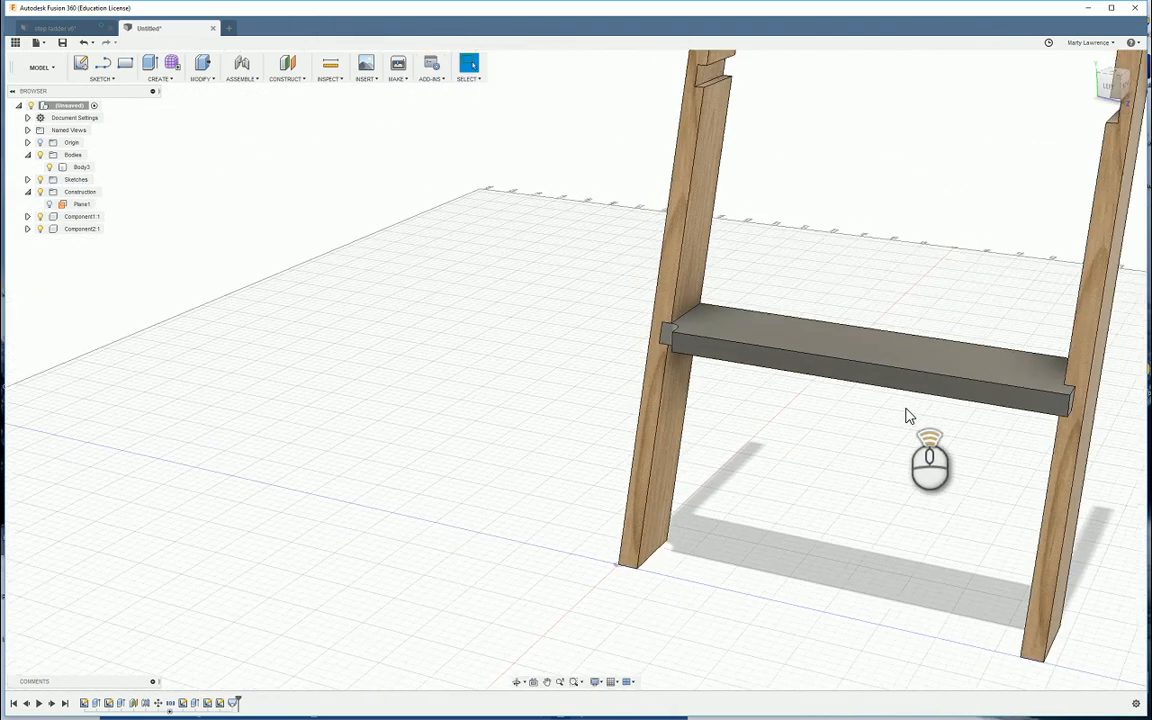
mouse_move(878, 422)
shift+middle_down()
mouse_move(874, 411)
mouse_move(869, 440)
shift+middle_up()
middle_drag(1008, 430, 866, 440)
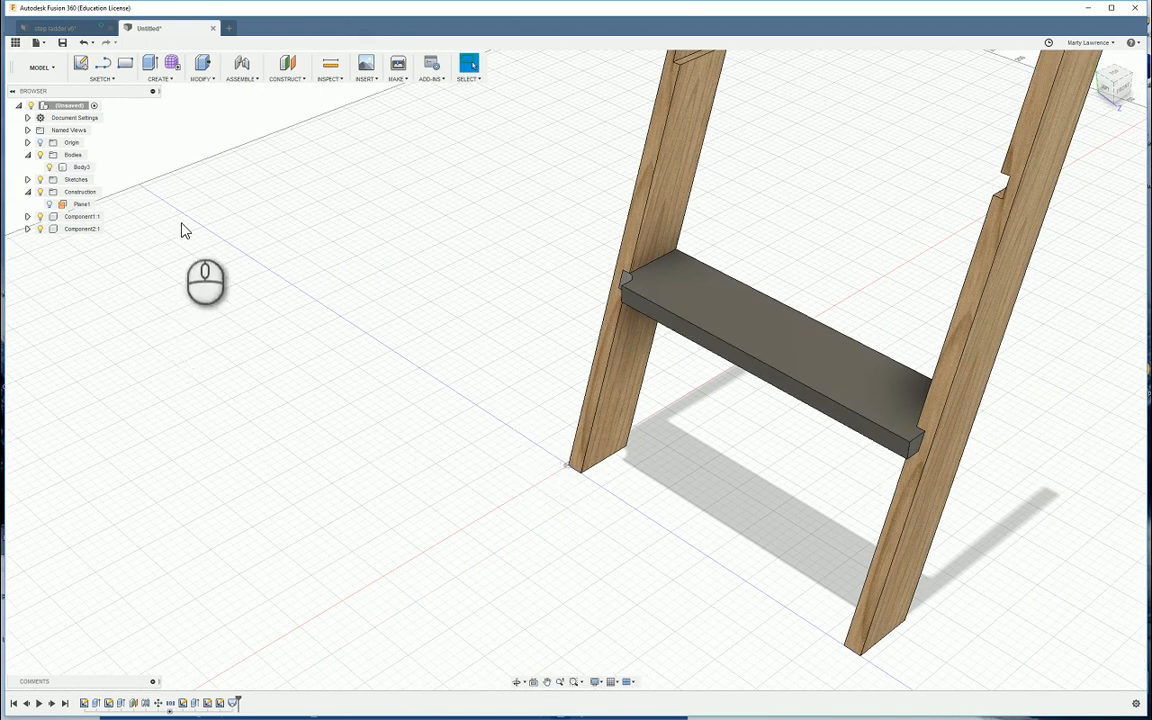
click(159, 79)
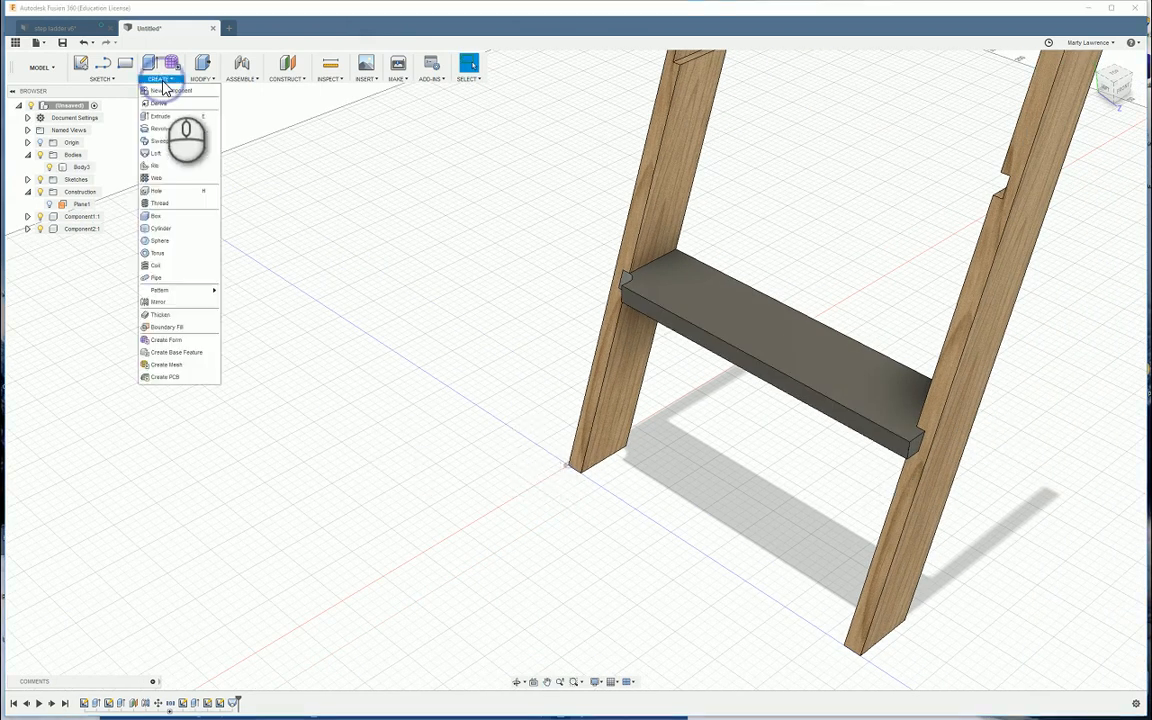
click(157, 302)
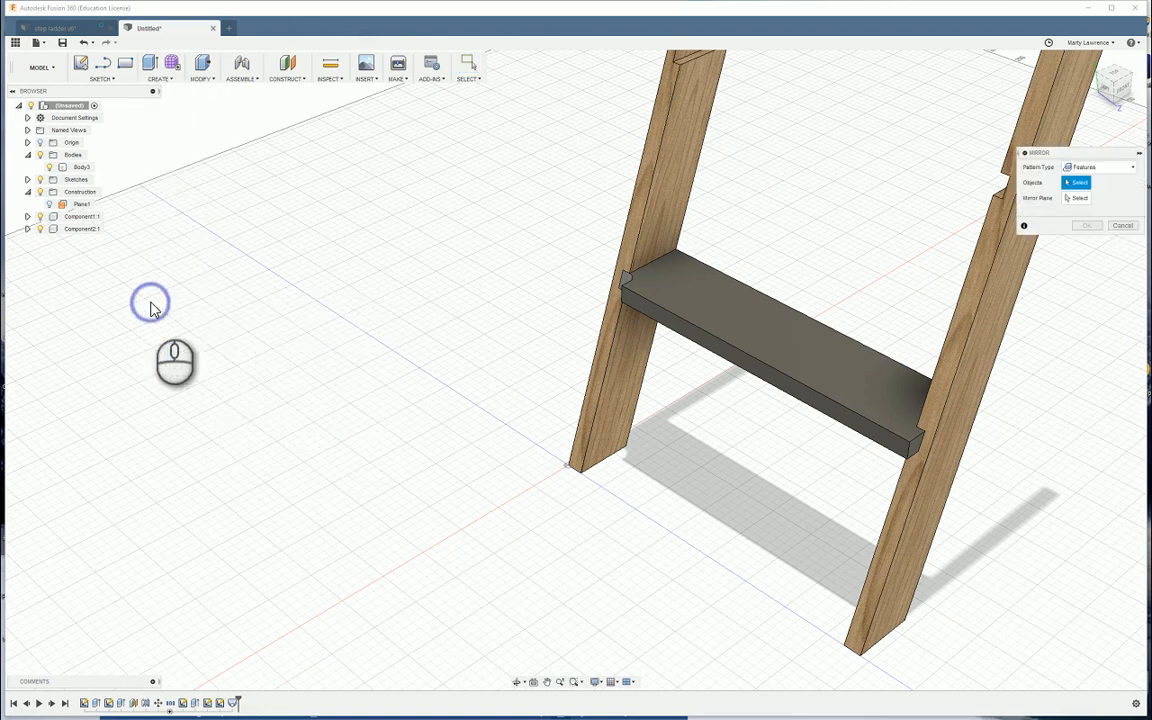
click(1097, 168)
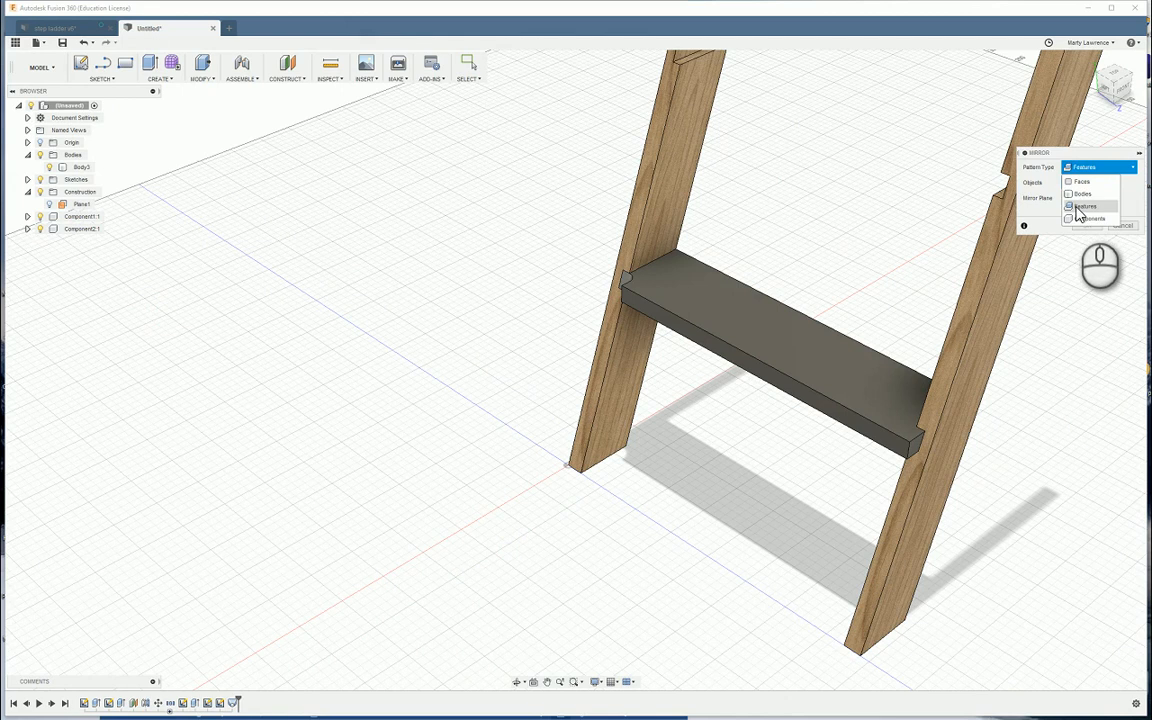
click(1077, 207)
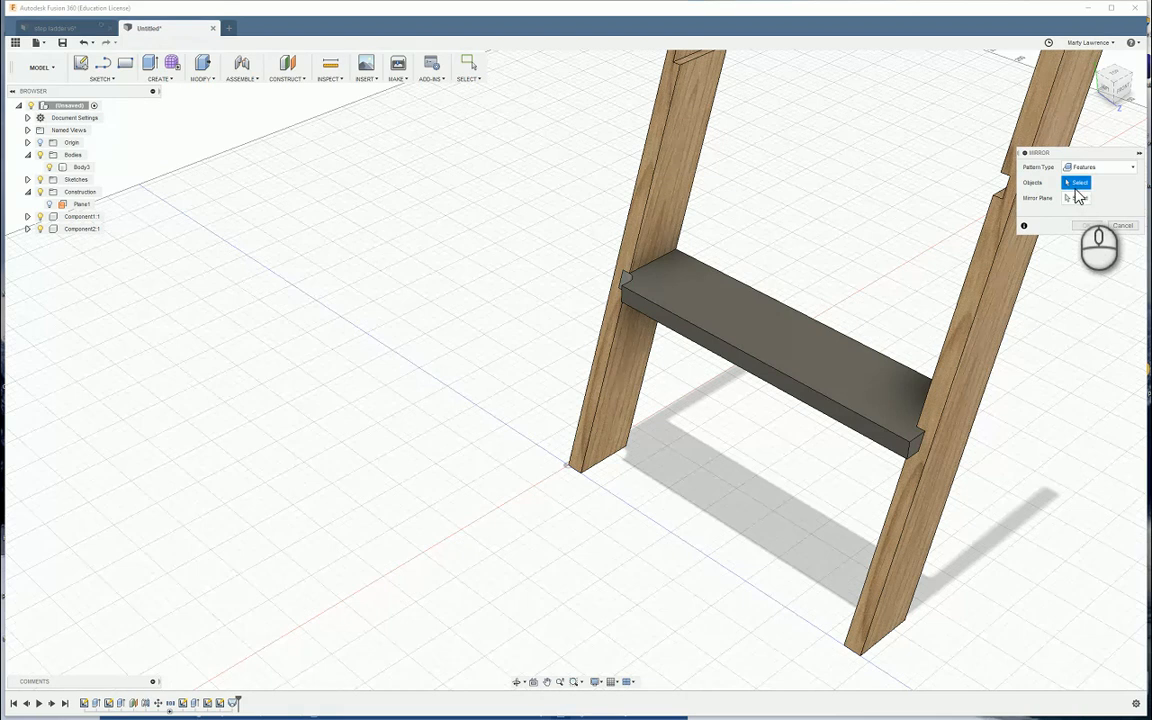
click(232, 704)
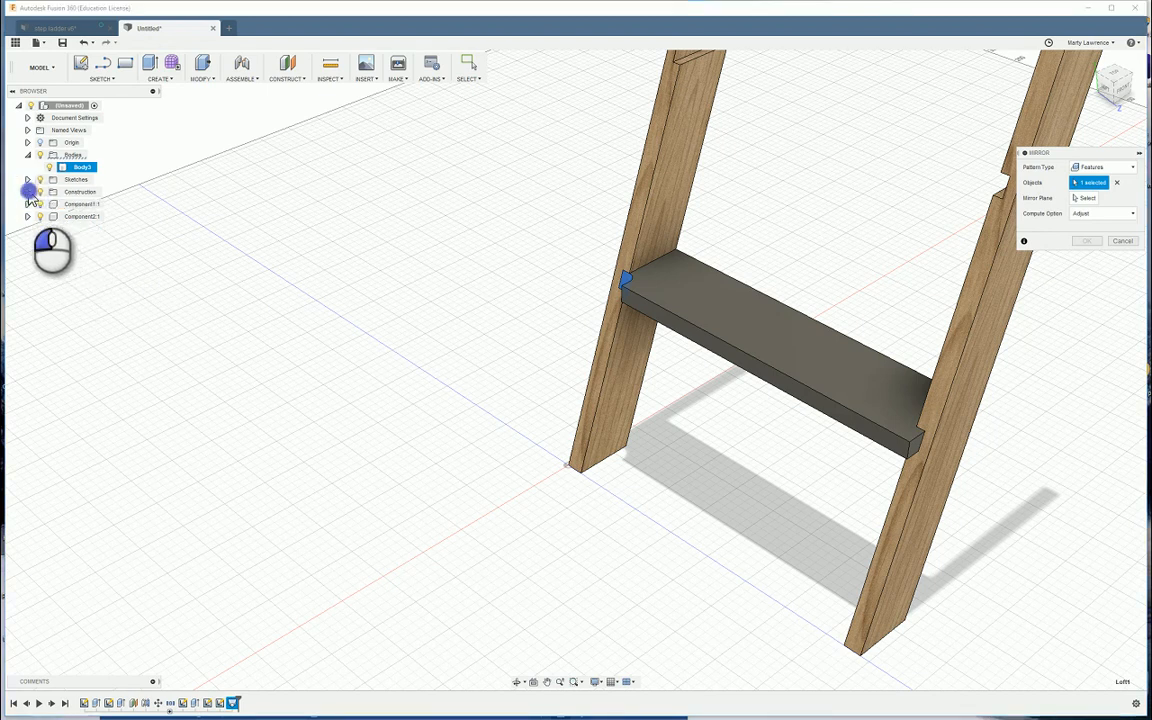
click(49, 205)
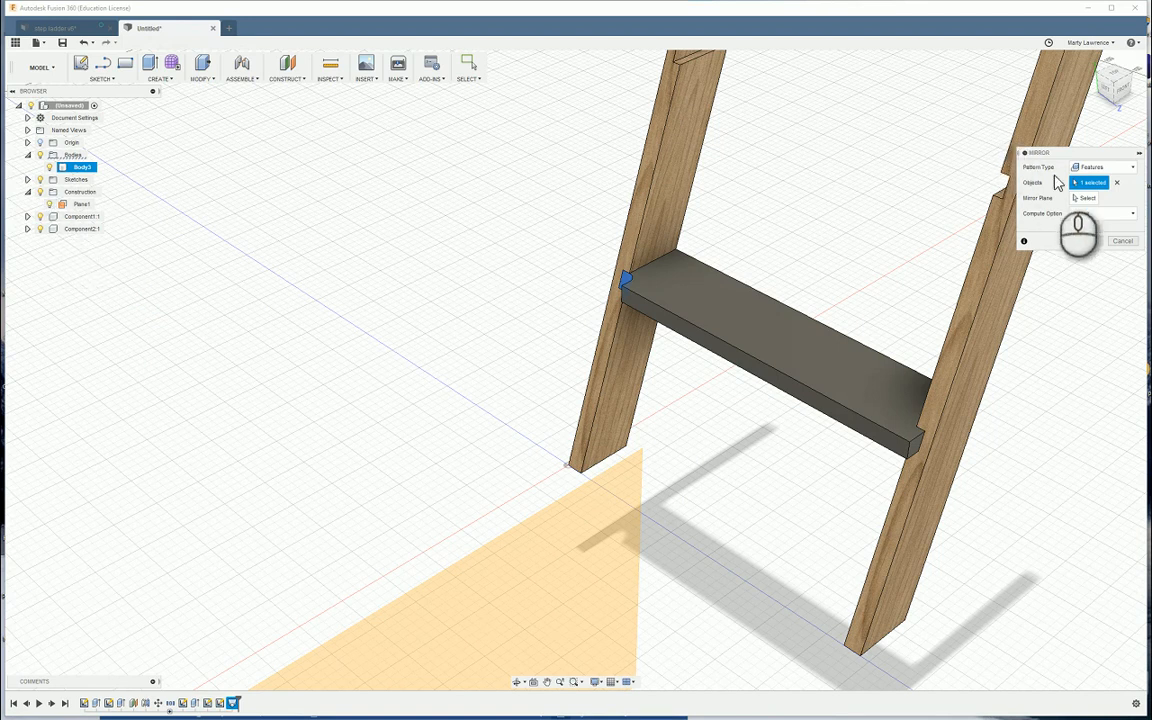
click(1087, 199)
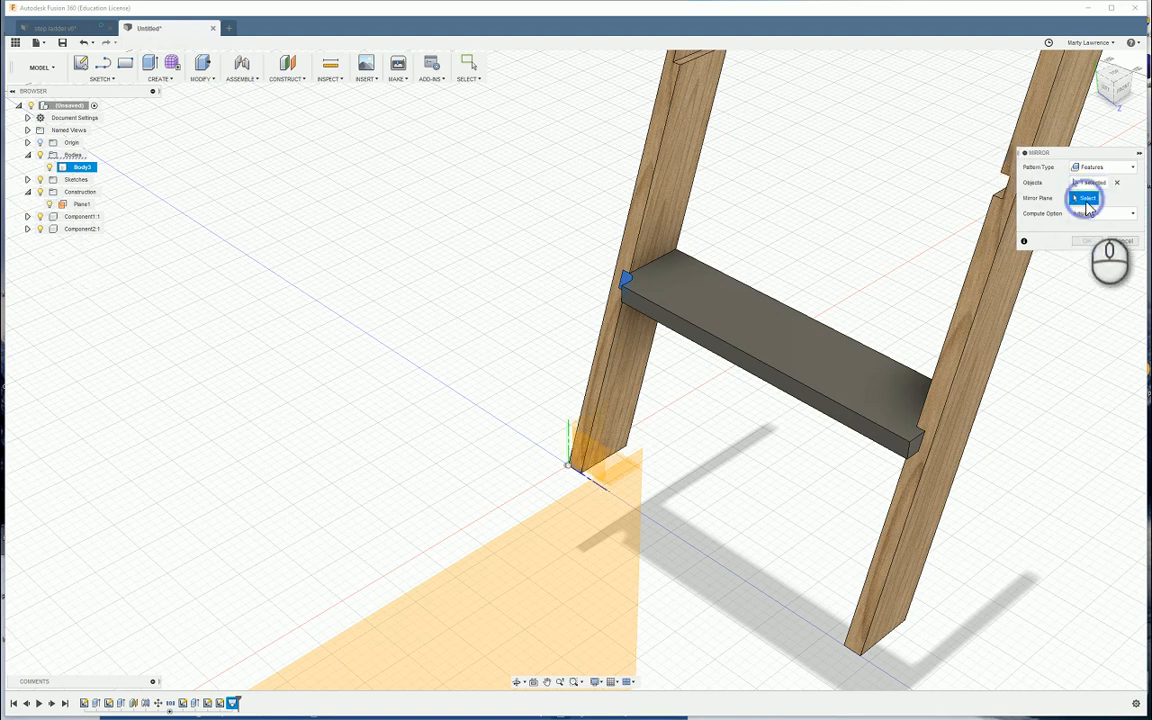
click(555, 565)
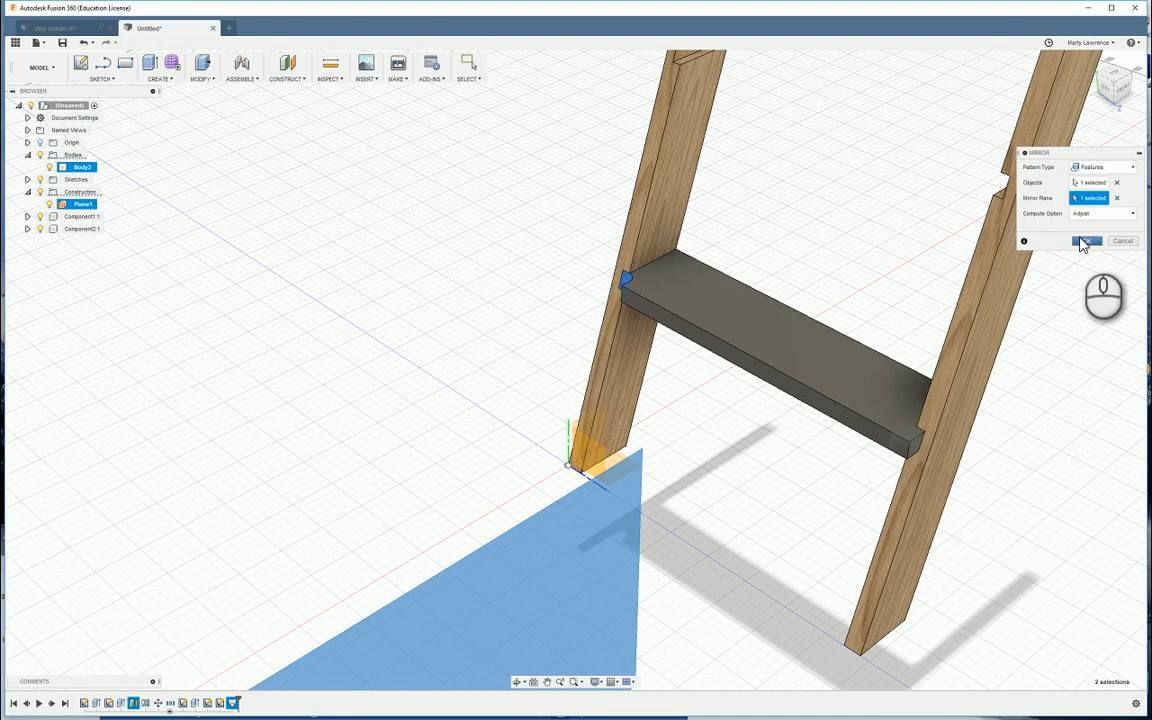
click(1085, 242)
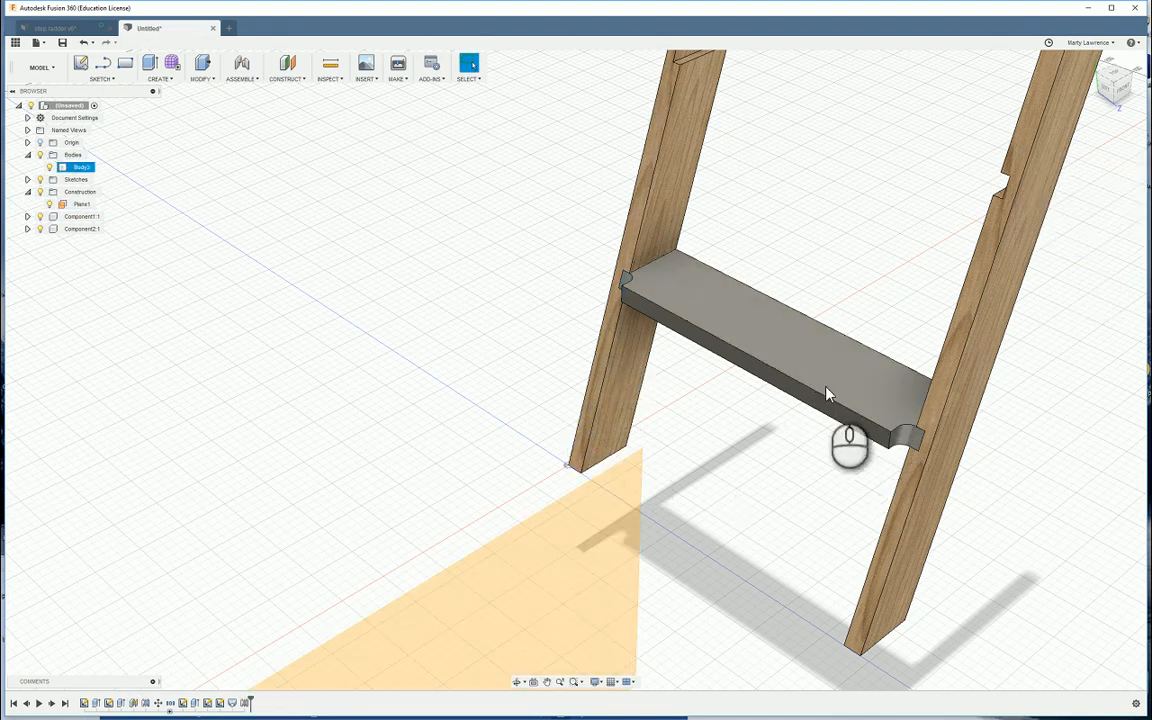
click(51, 204)
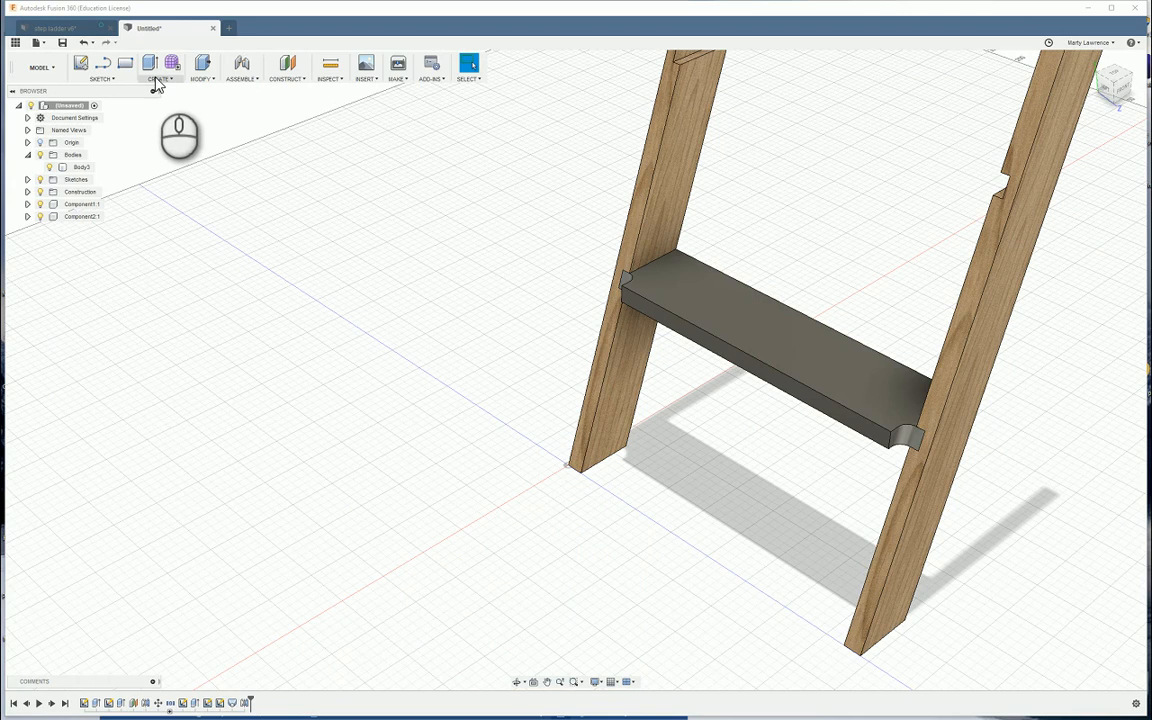
Fillet the long upper front edge of the step with a constant 10 mm radius
click(155, 80)
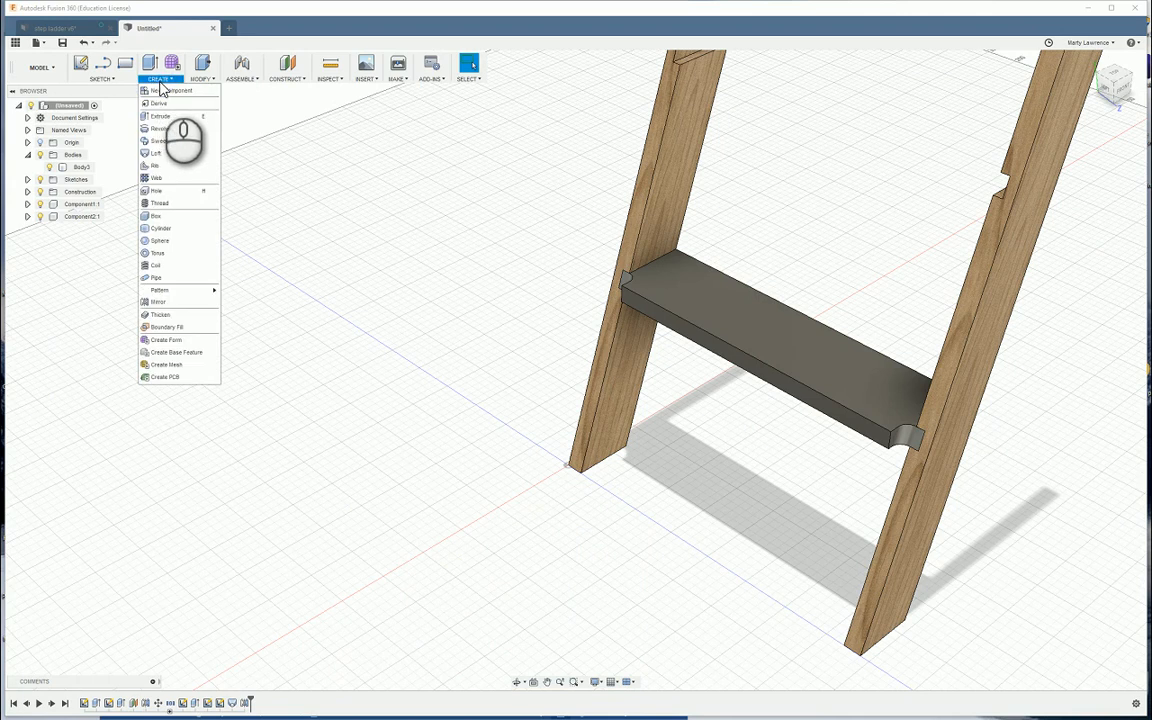
click(202, 79)
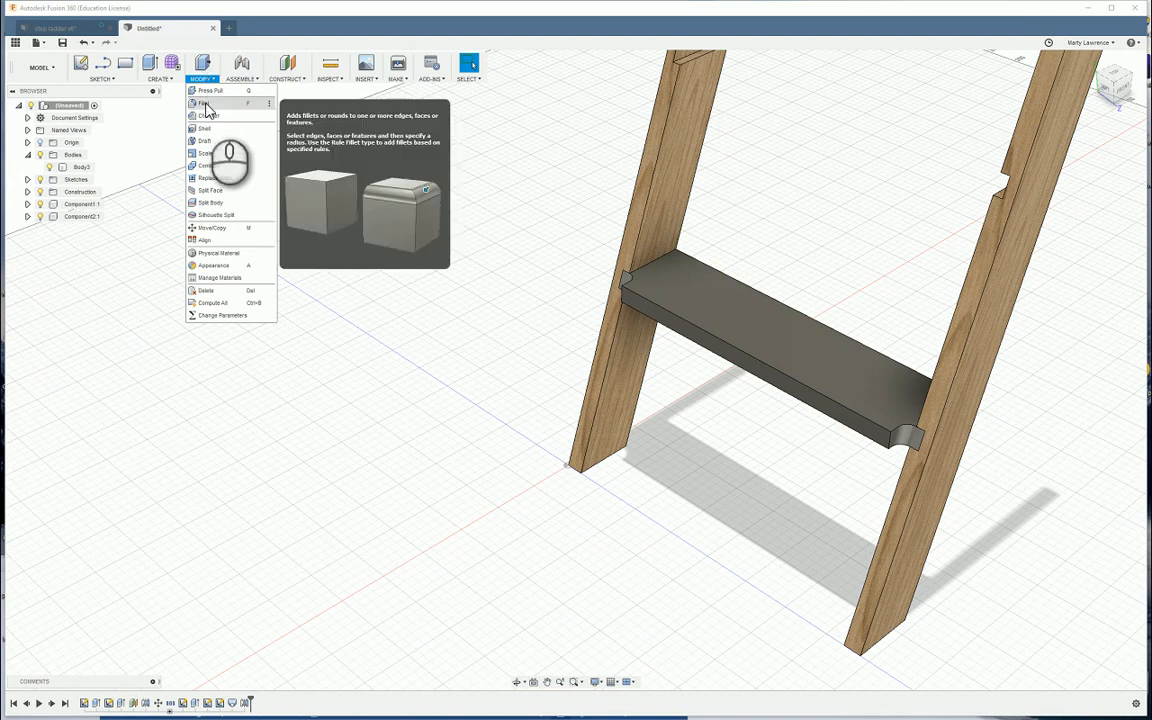
click(221, 108)
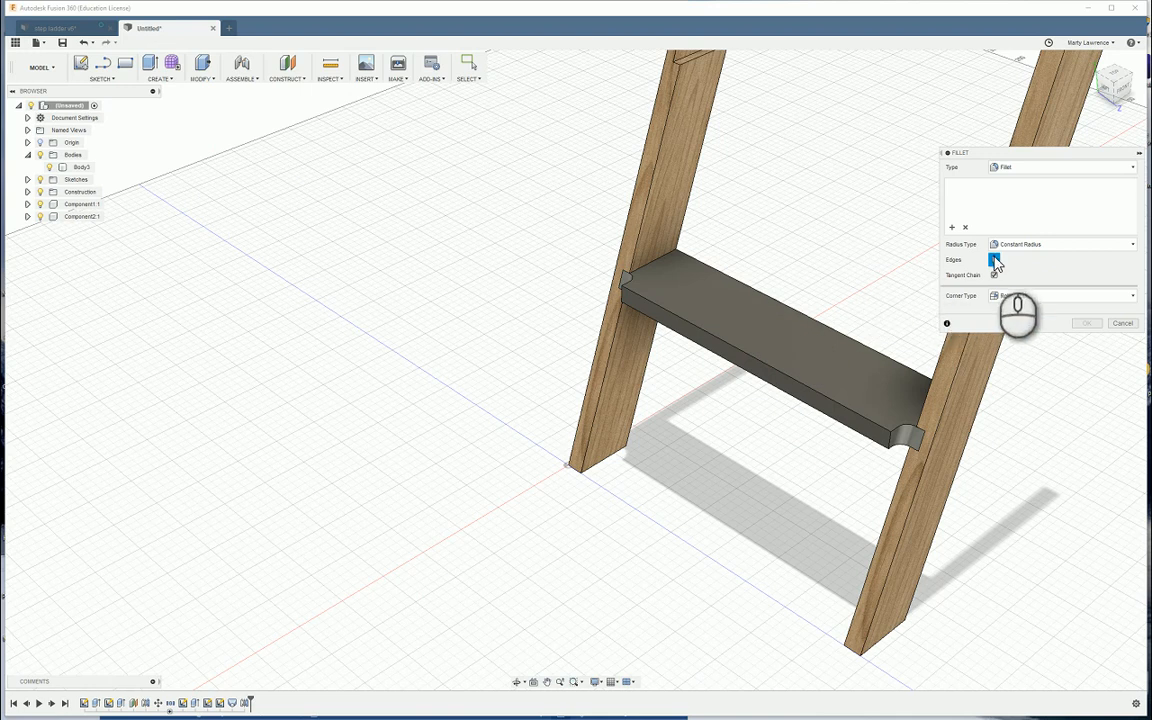
scroll(760, 370, up, 3)
scroll(760, 370, down, 1)
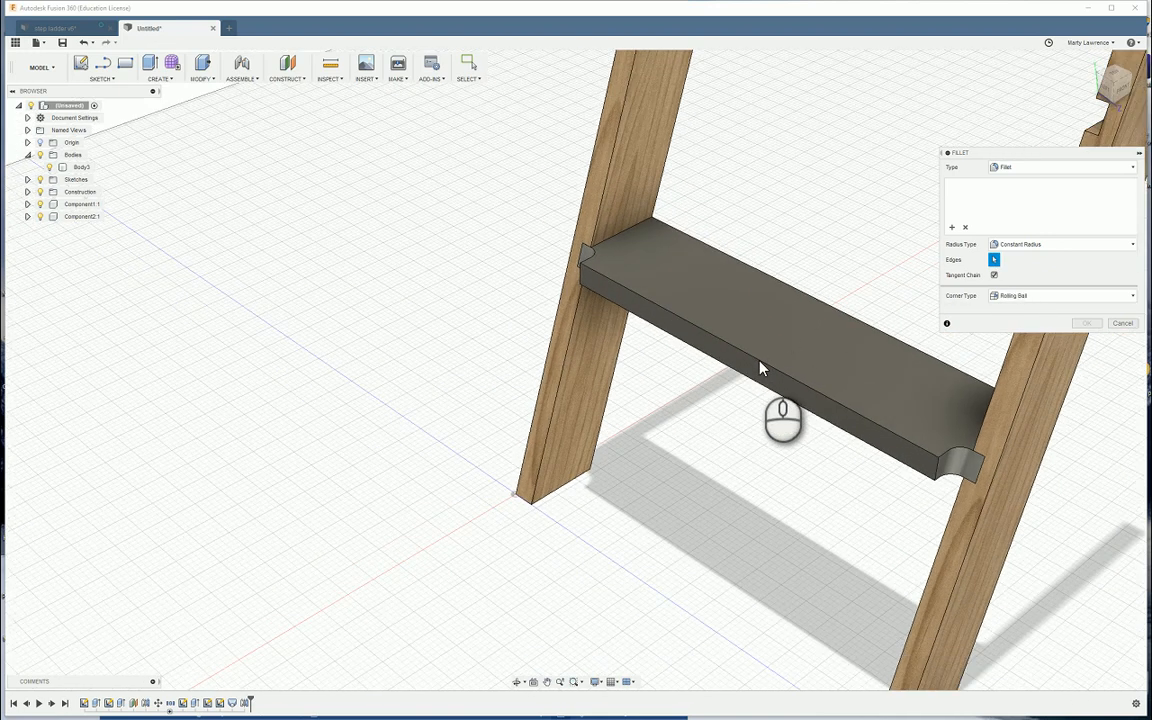
click(765, 364)
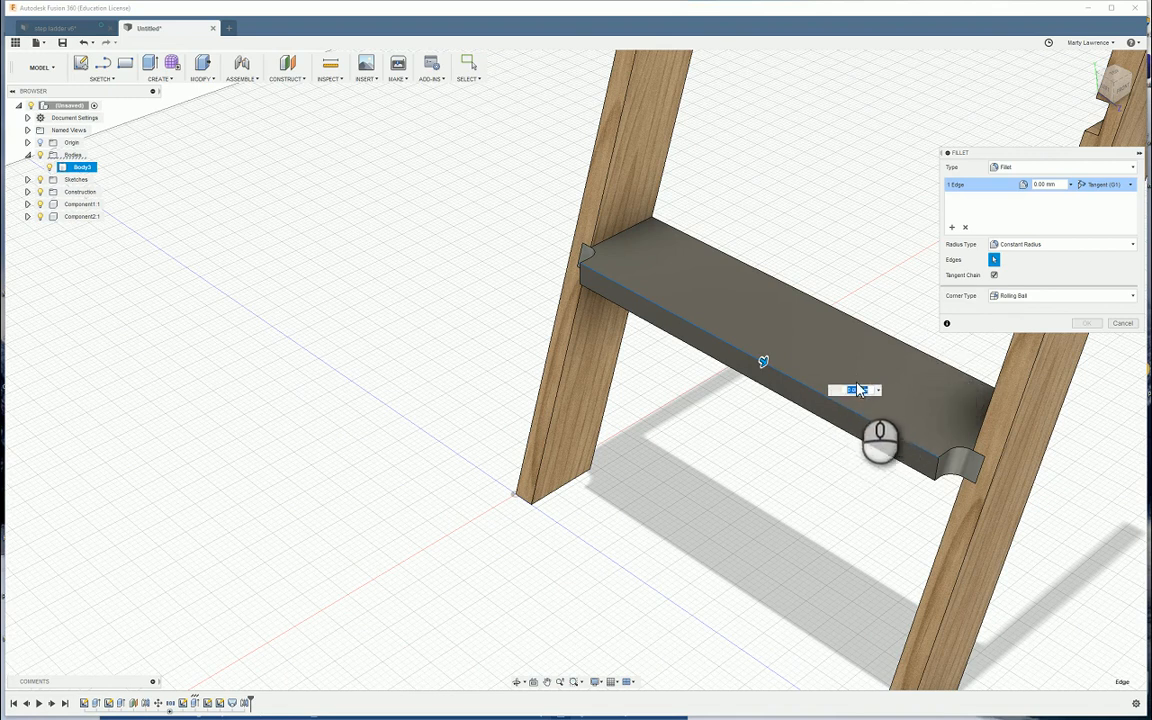
text(10)
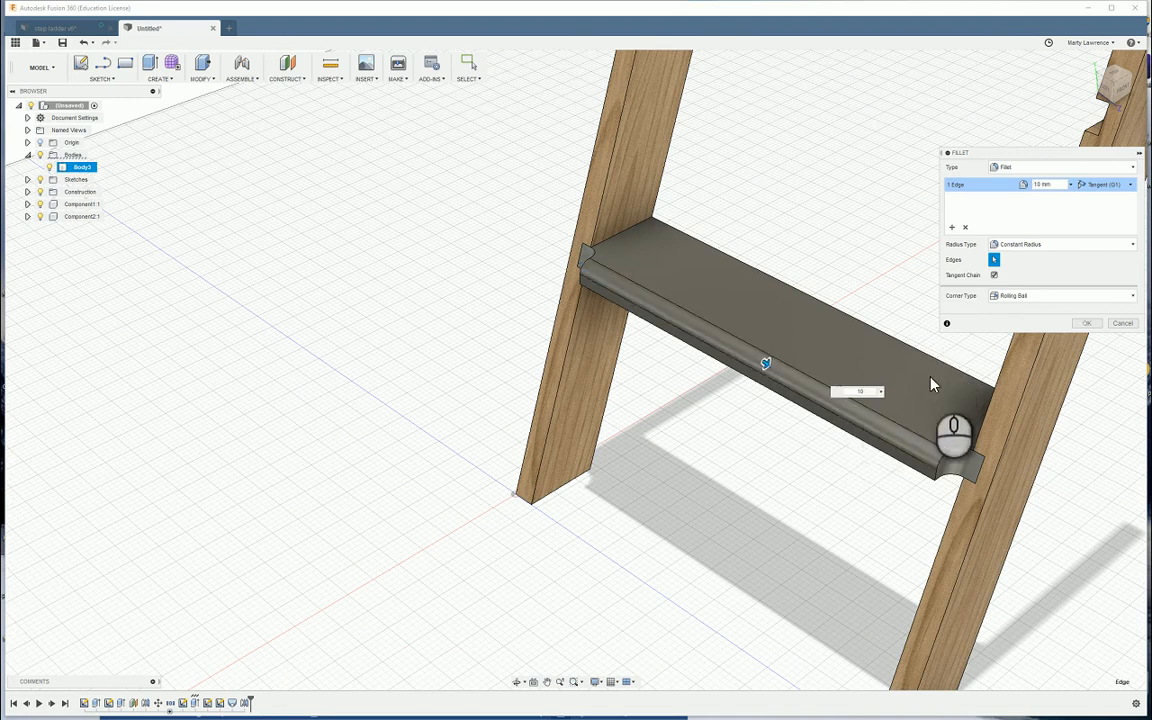
click(1088, 322)
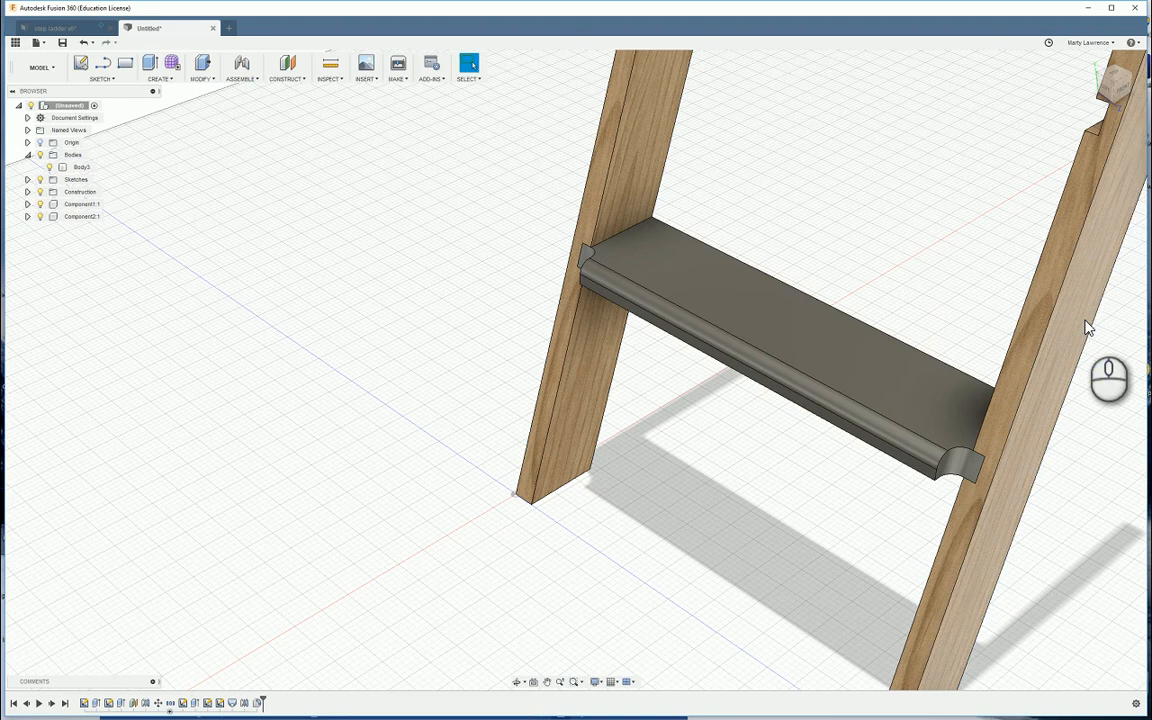
Inspect the filleted step and its fit between the two rails from the front, the side and the rear
scroll(947, 380, up, 2)
scroll(947, 380, down, 2)
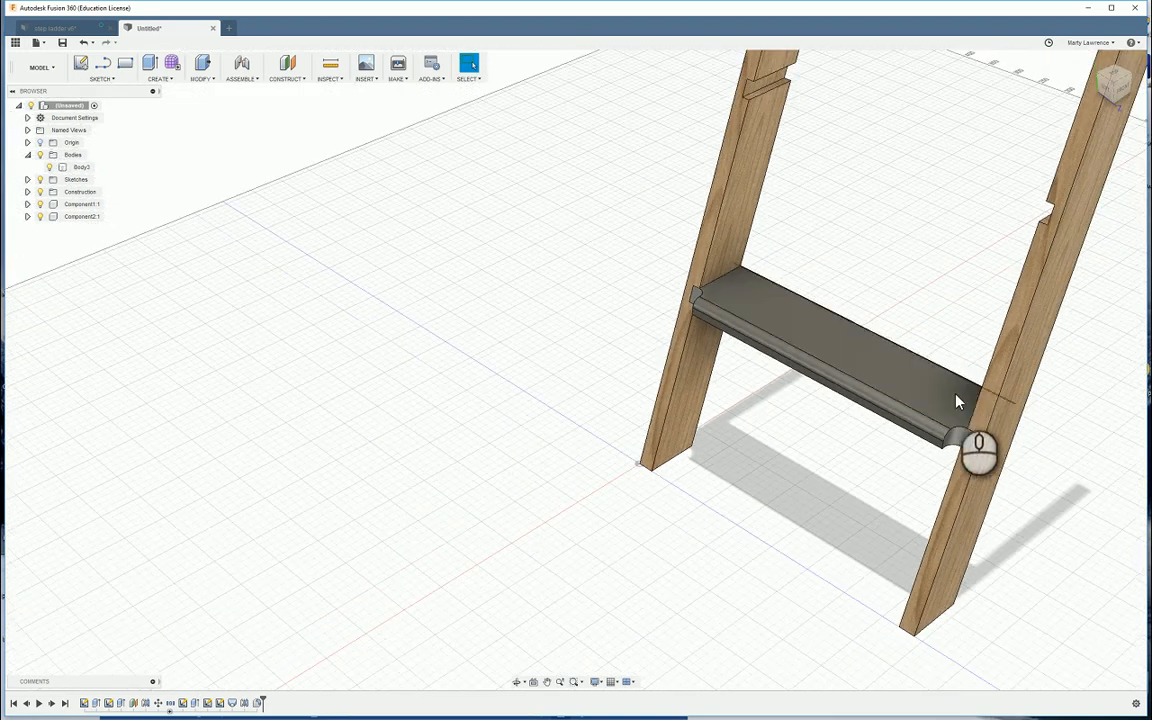
scroll(1050, 414, up, 1)
scroll(1050, 414, down, 1)
scroll(1050, 414, up, 1)
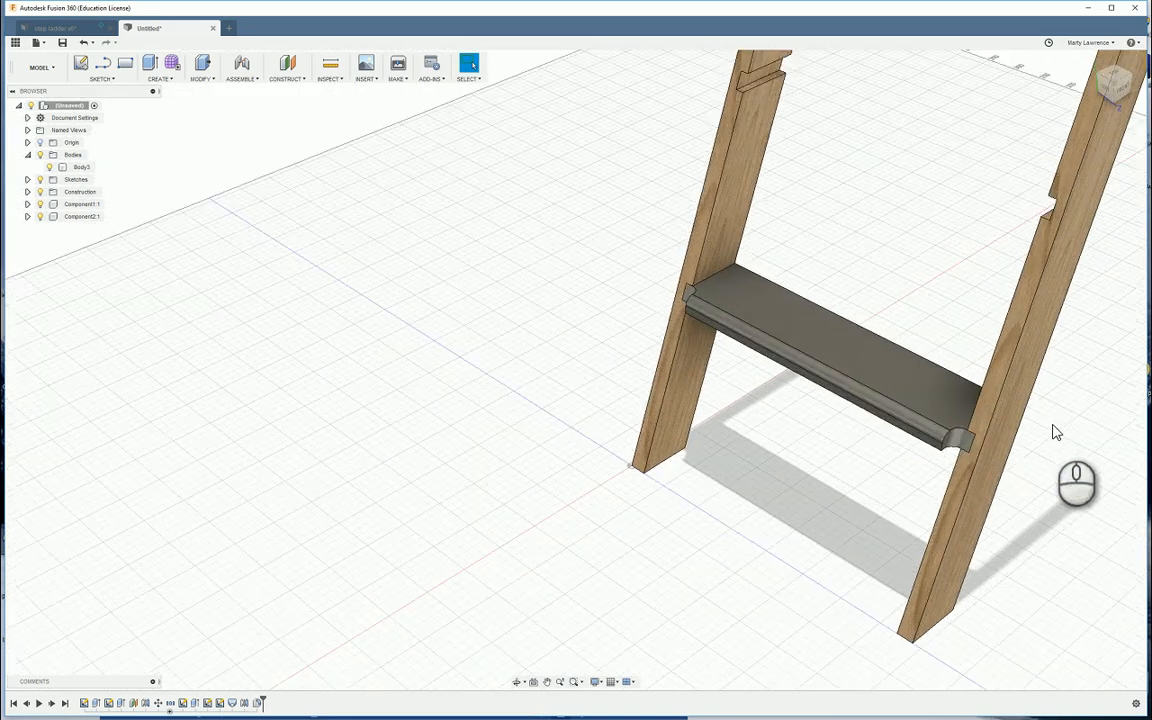
shift+middle_drag(1050, 414, 758, 396)
scroll(866, 375, up, 1)
scroll(876, 375, down, 2)
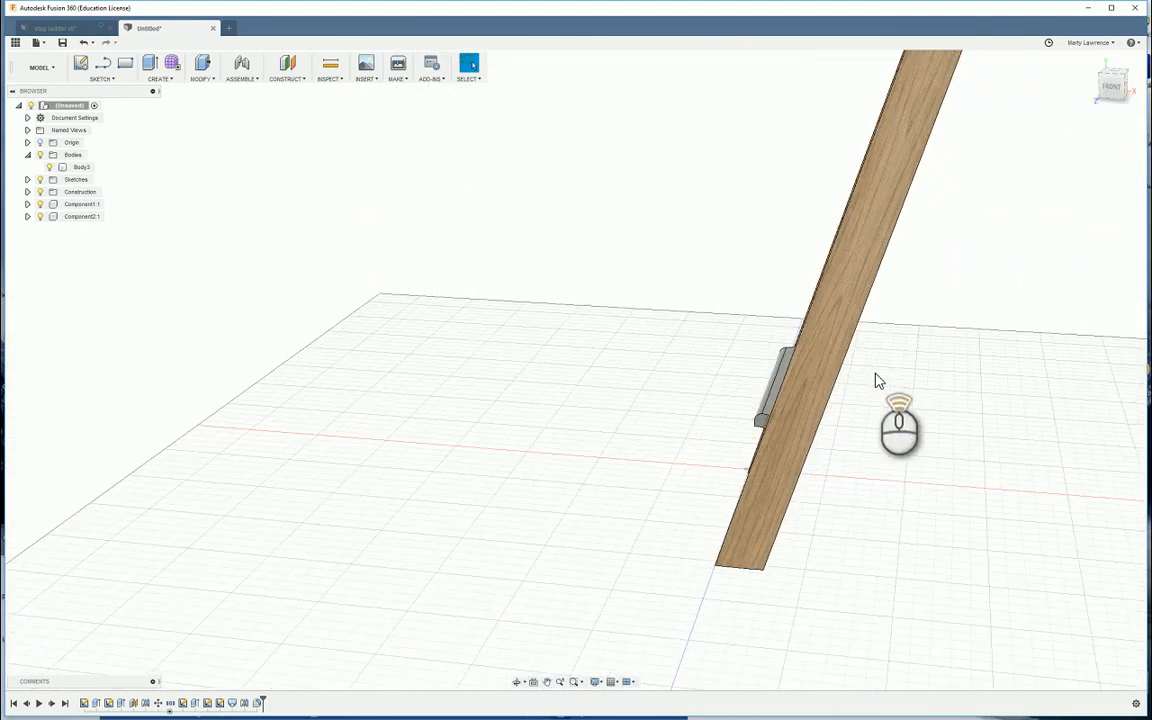
shift+middle_drag(877, 375, 730, 395)
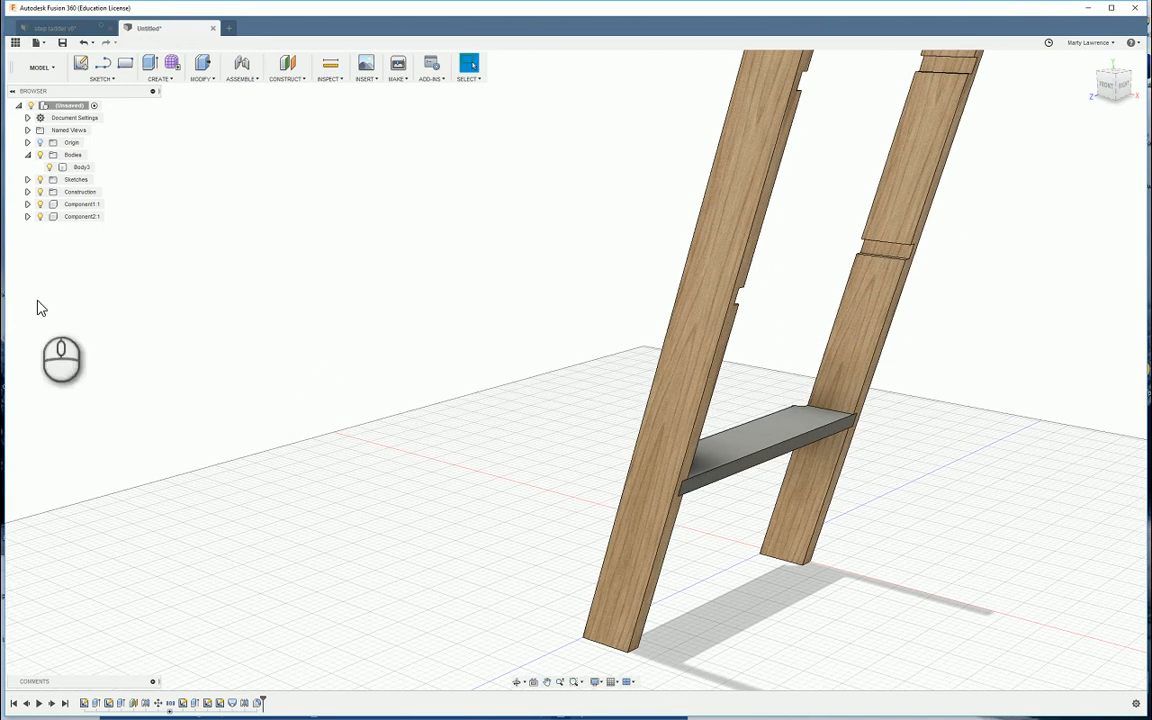
Convert the step body into a component and apply the wood appearance already used in the design to it
right_click(61, 168)
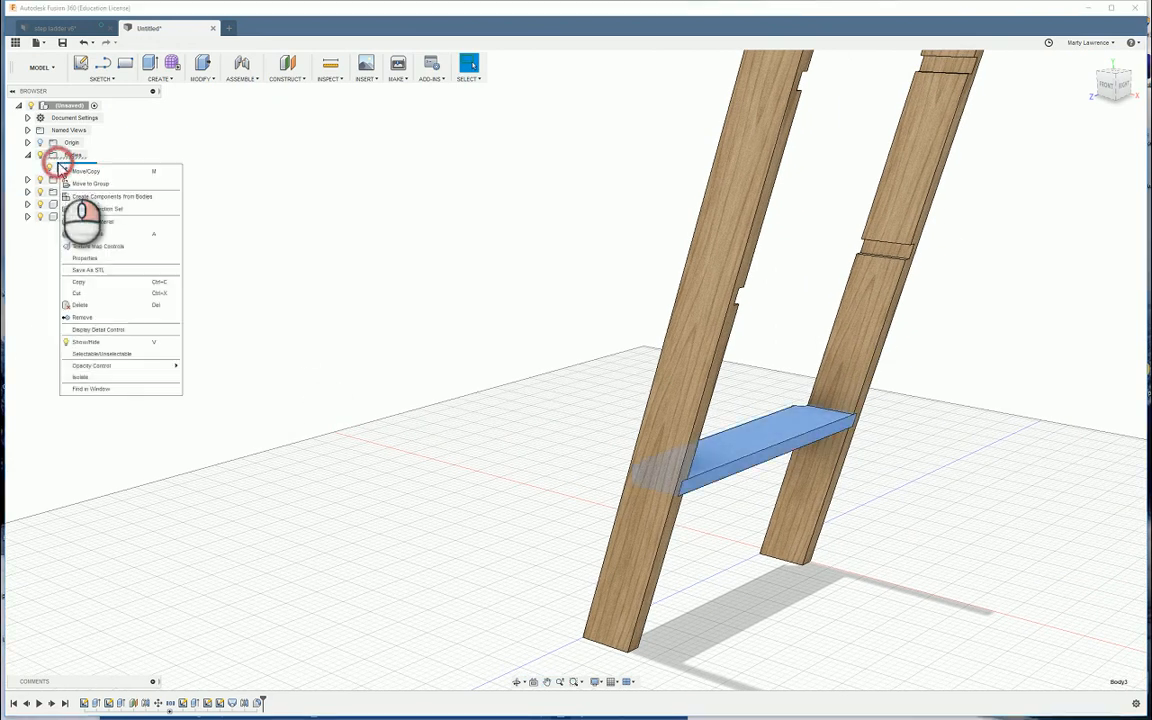
click(90, 196)
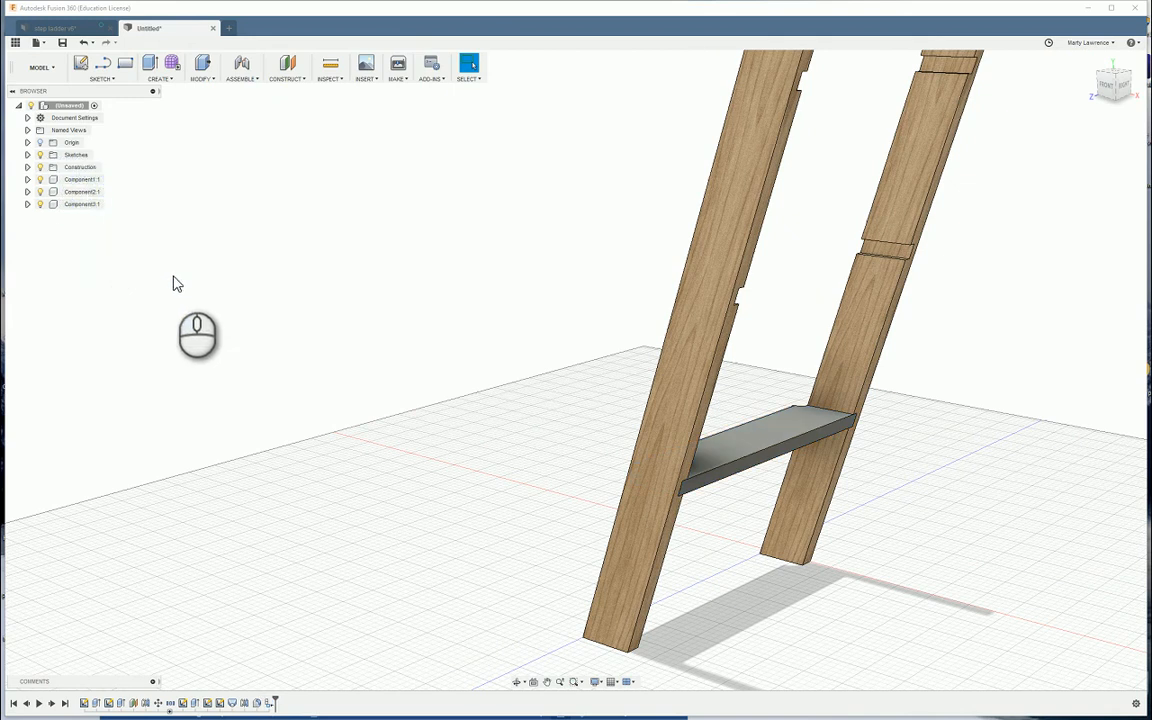
click(208, 86)
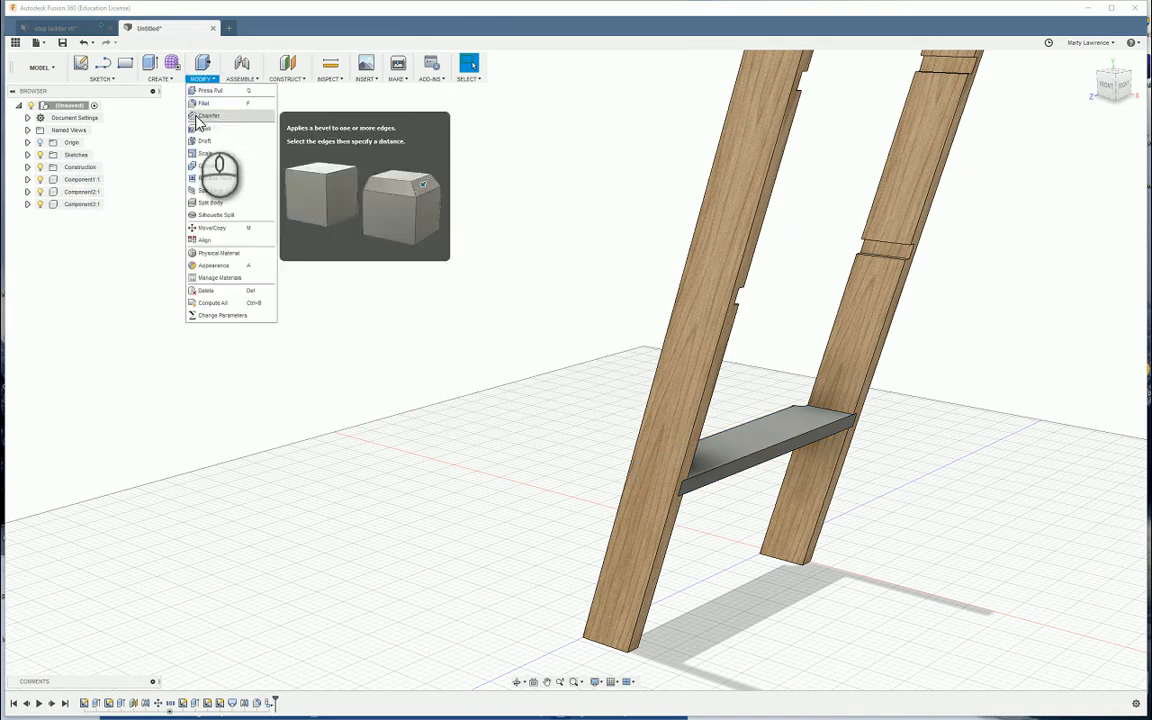
click(227, 270)
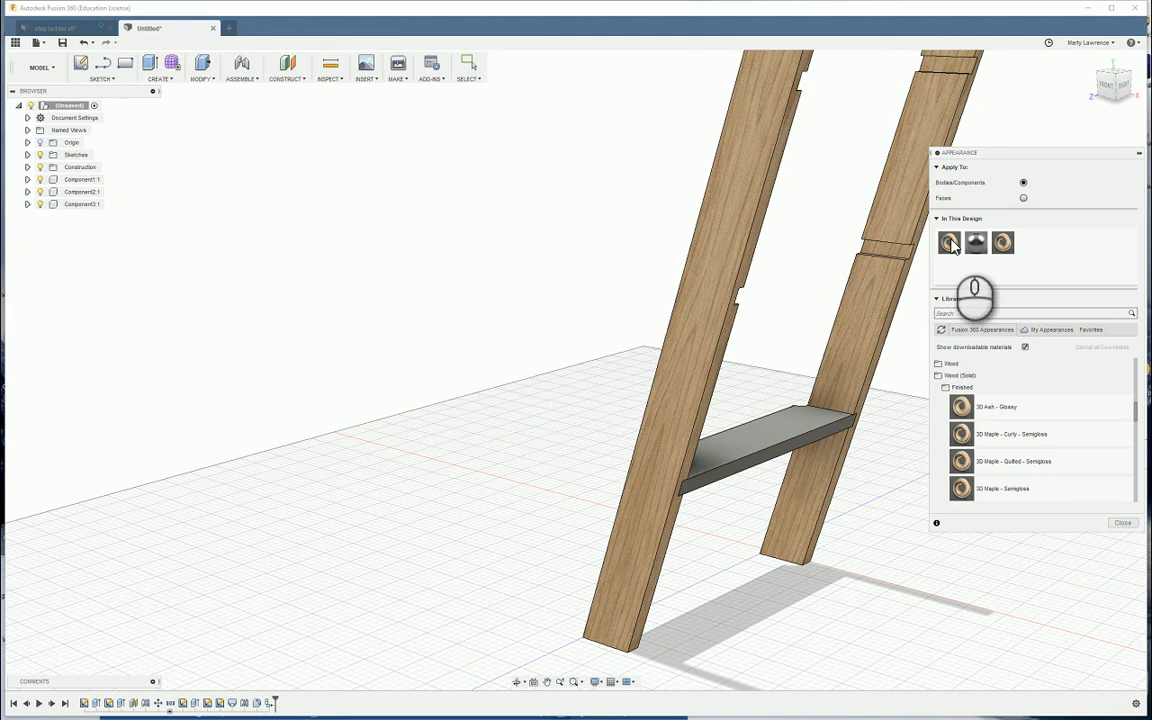
drag(951, 252, 792, 430)
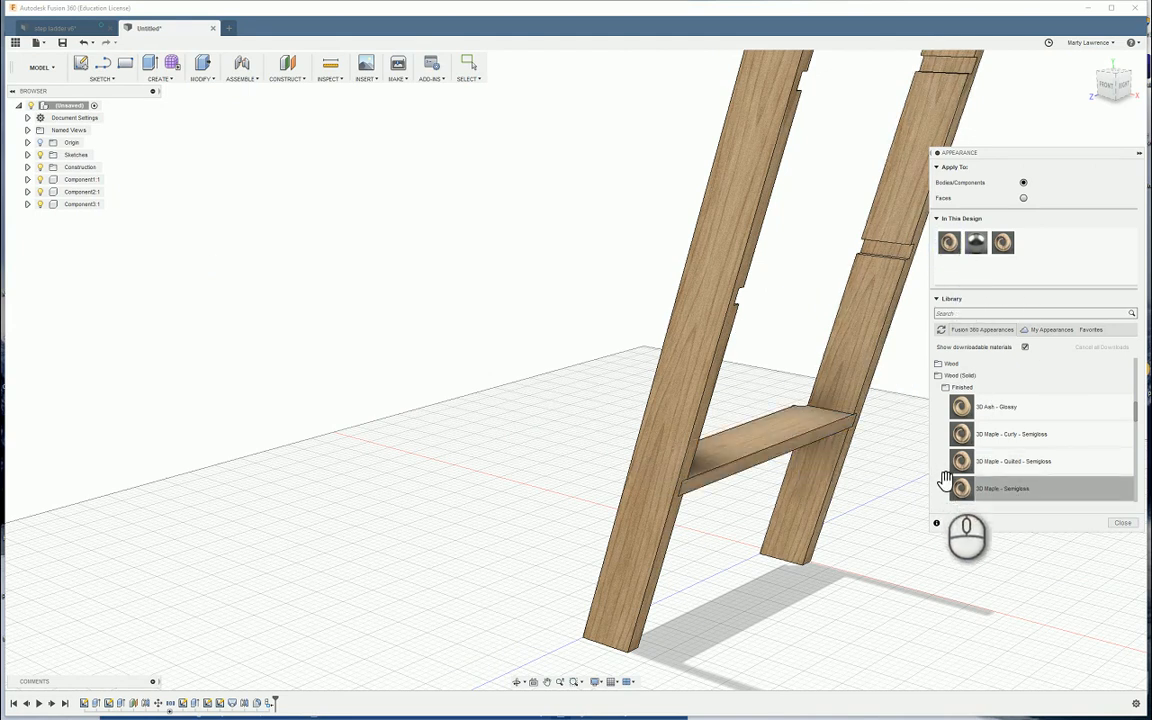
click(1122, 523)
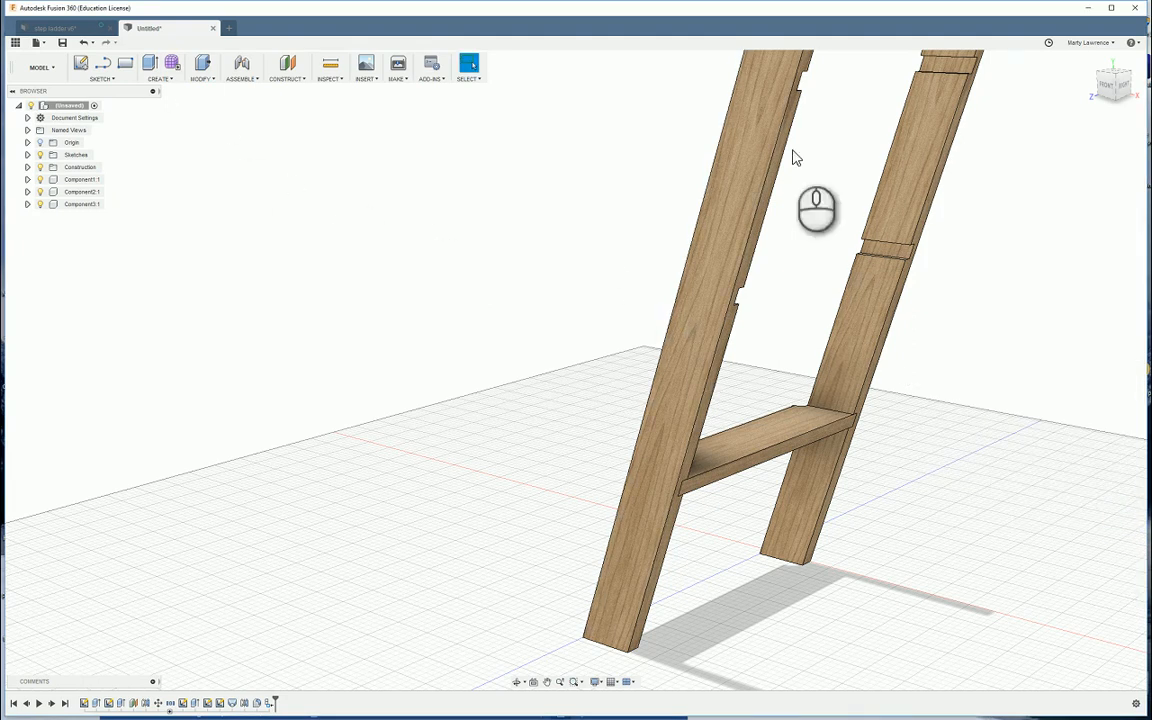
Set up a point-to-point component move of the lowest step, using the lower corner of its uncut long side as the origin
middle_drag(846, 227, 667, 308)
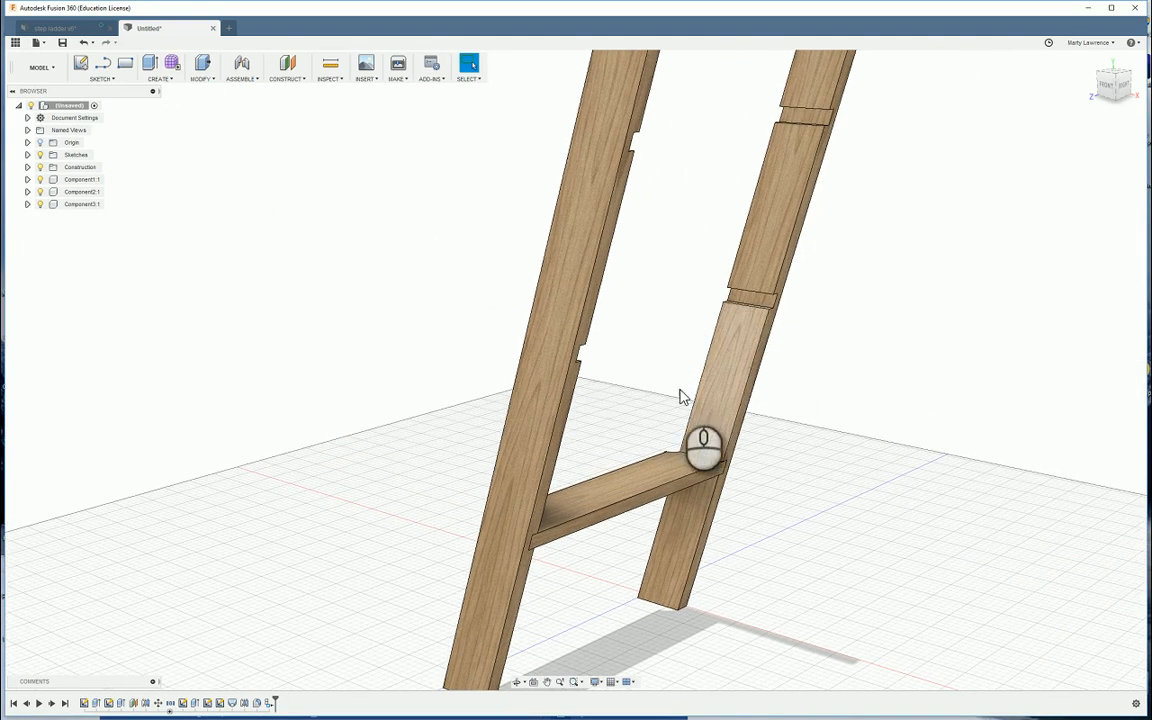
click(207, 80)
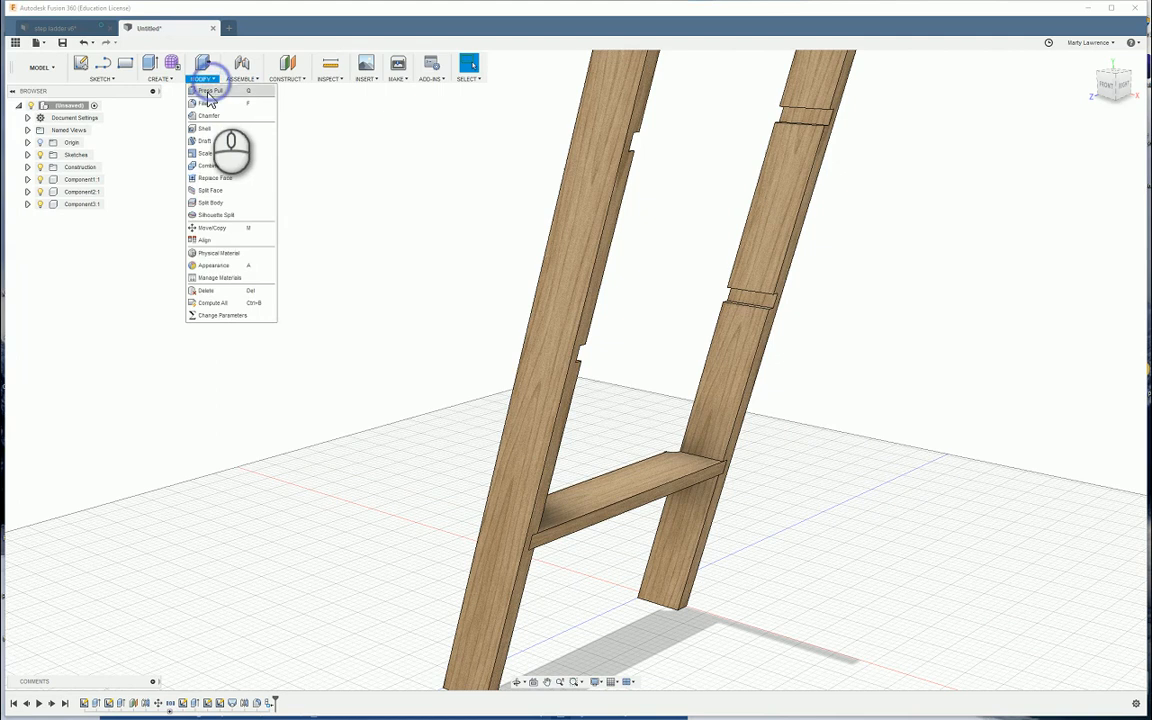
click(211, 228)
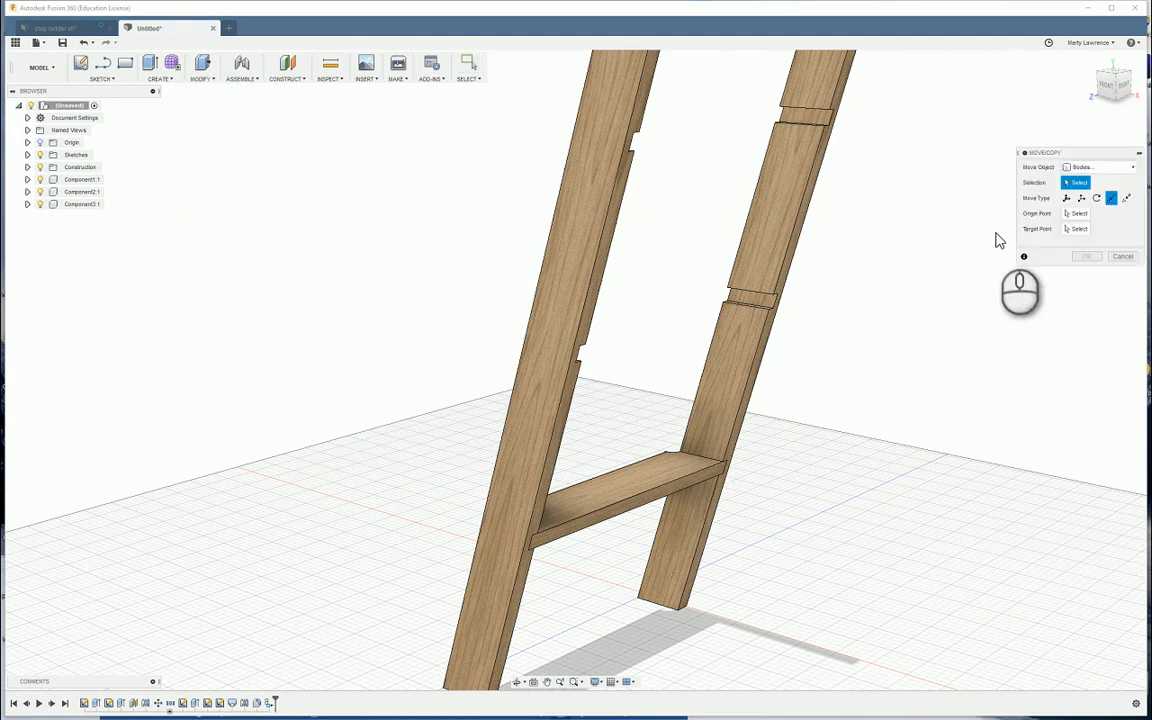
click(1100, 168)
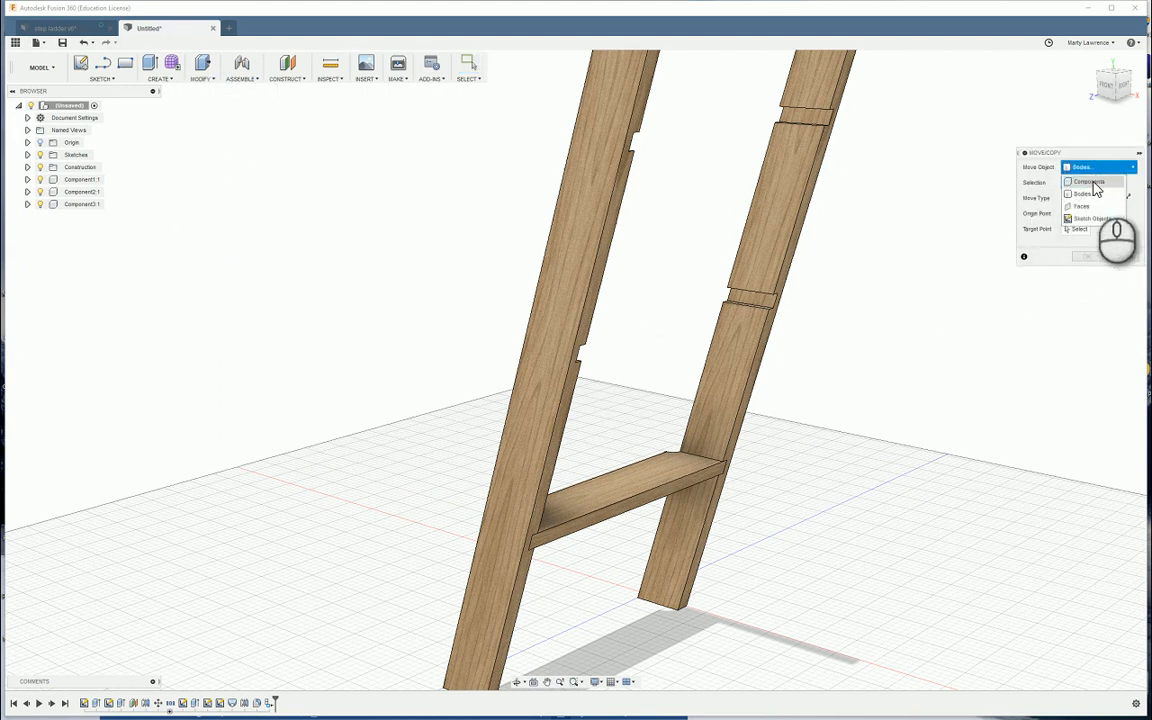
click(1090, 182)
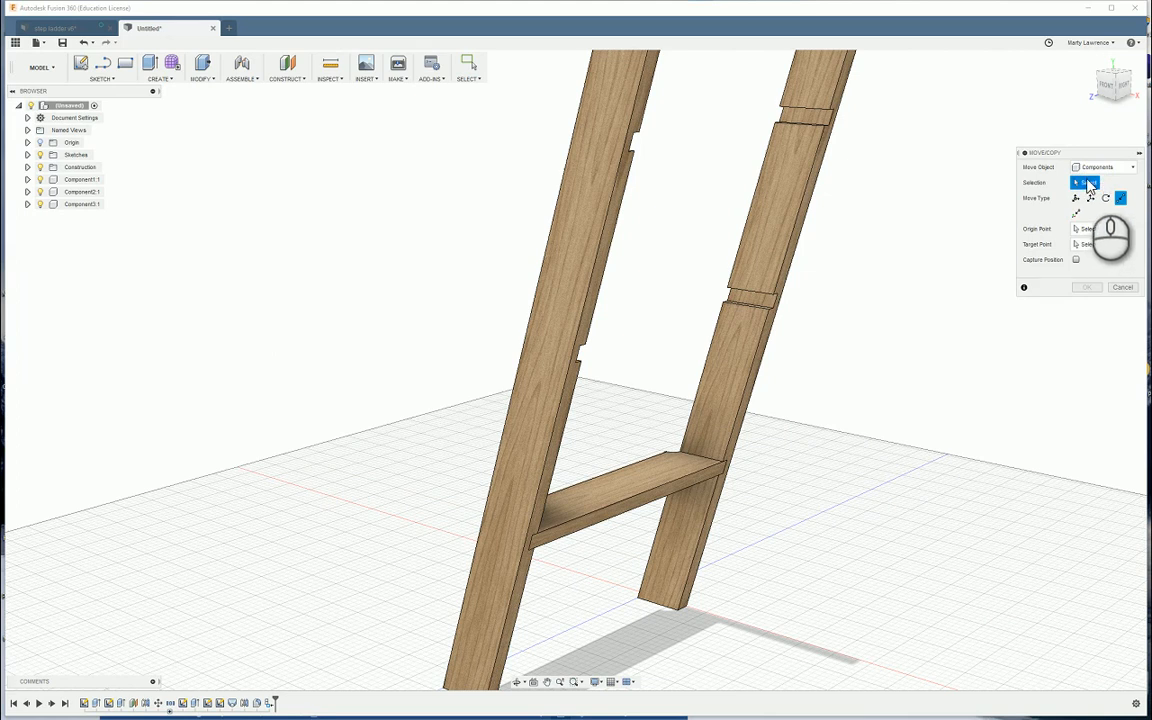
click(652, 497)
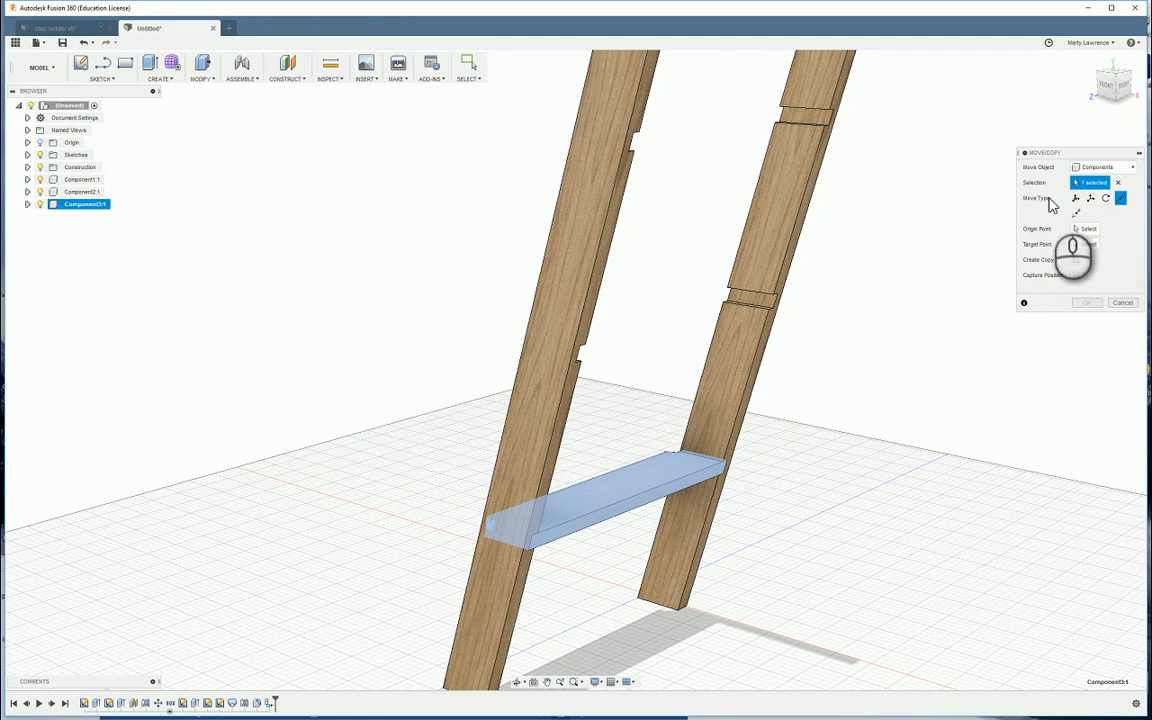
click(1120, 200)
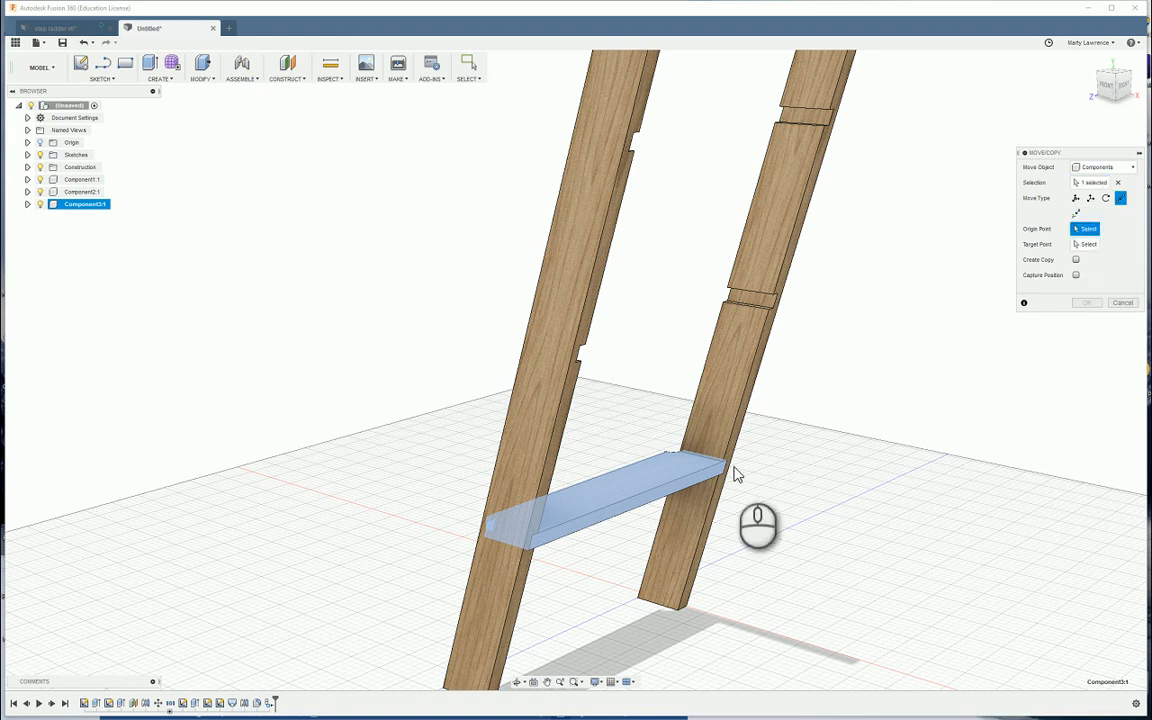
scroll(733, 470, up, 8)
scroll(702, 491, up, 2)
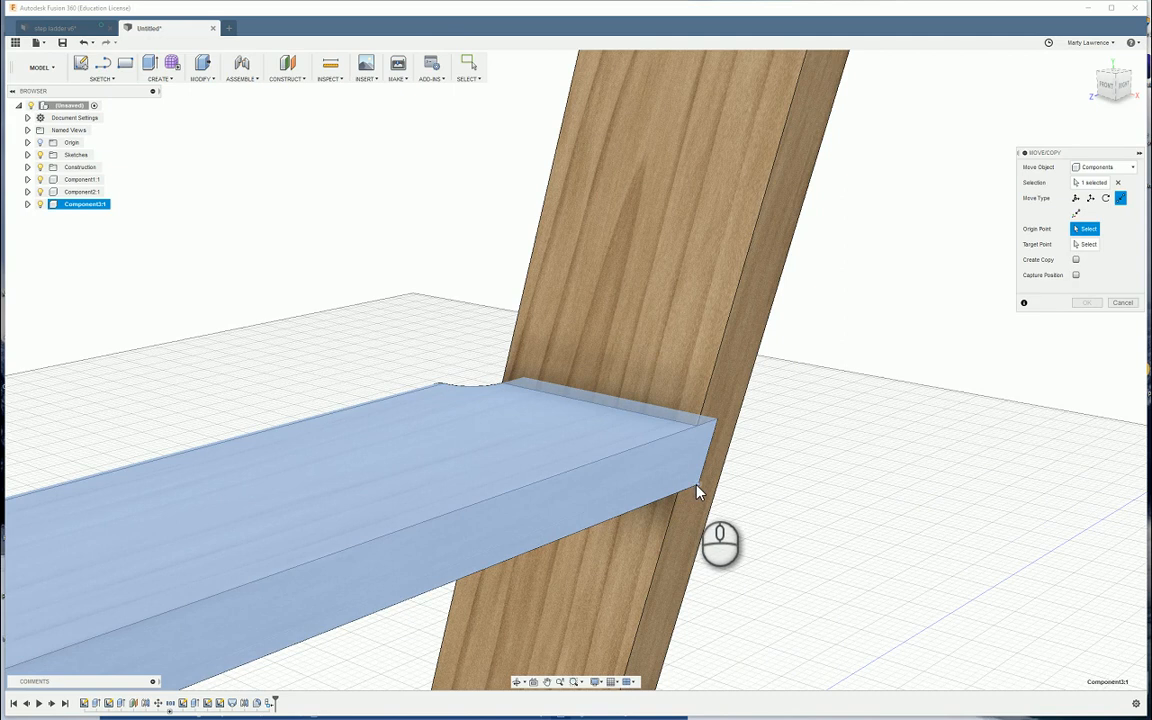
click(698, 492)
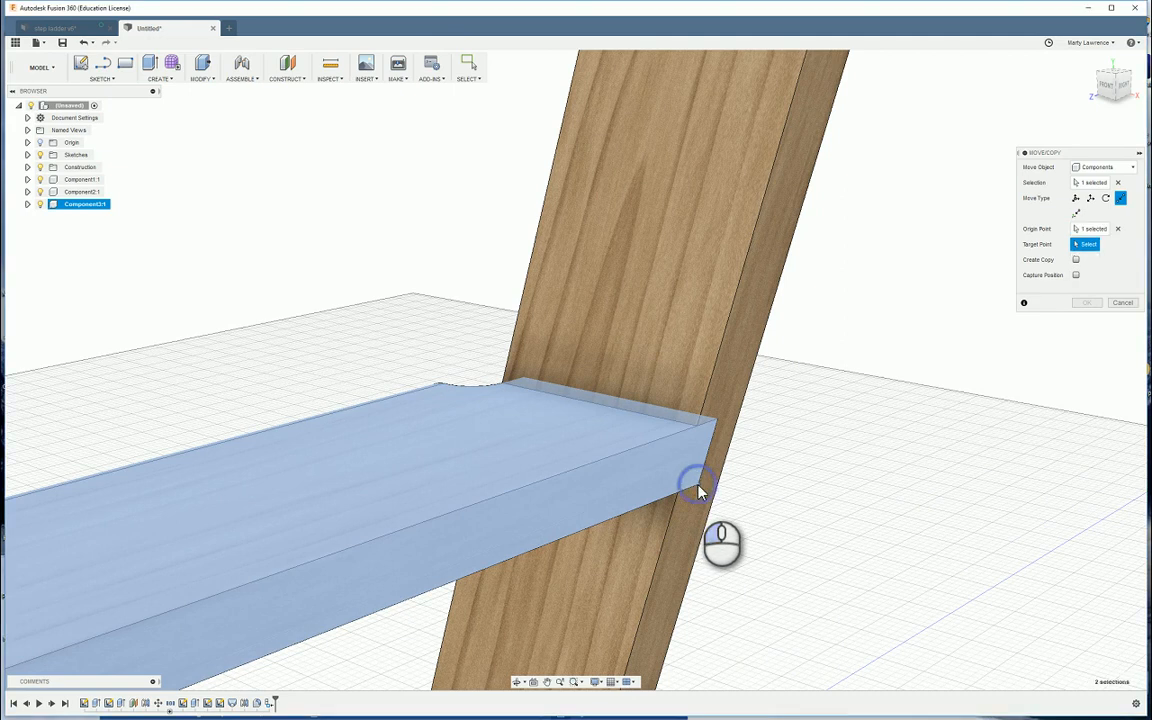
Create a copy of the lowest step and place it at the matching lower corner of the middle rail notch
scroll(700, 491, down, 3)
scroll(703, 490, down, 5)
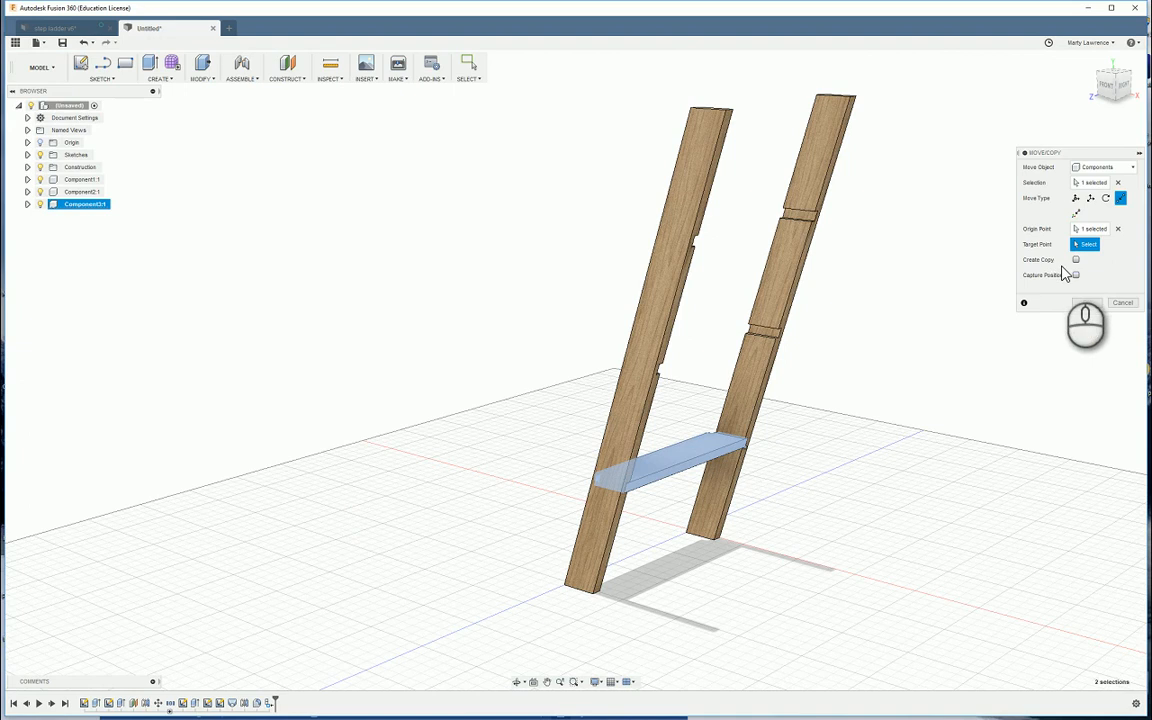
scroll(805, 381, up, 5)
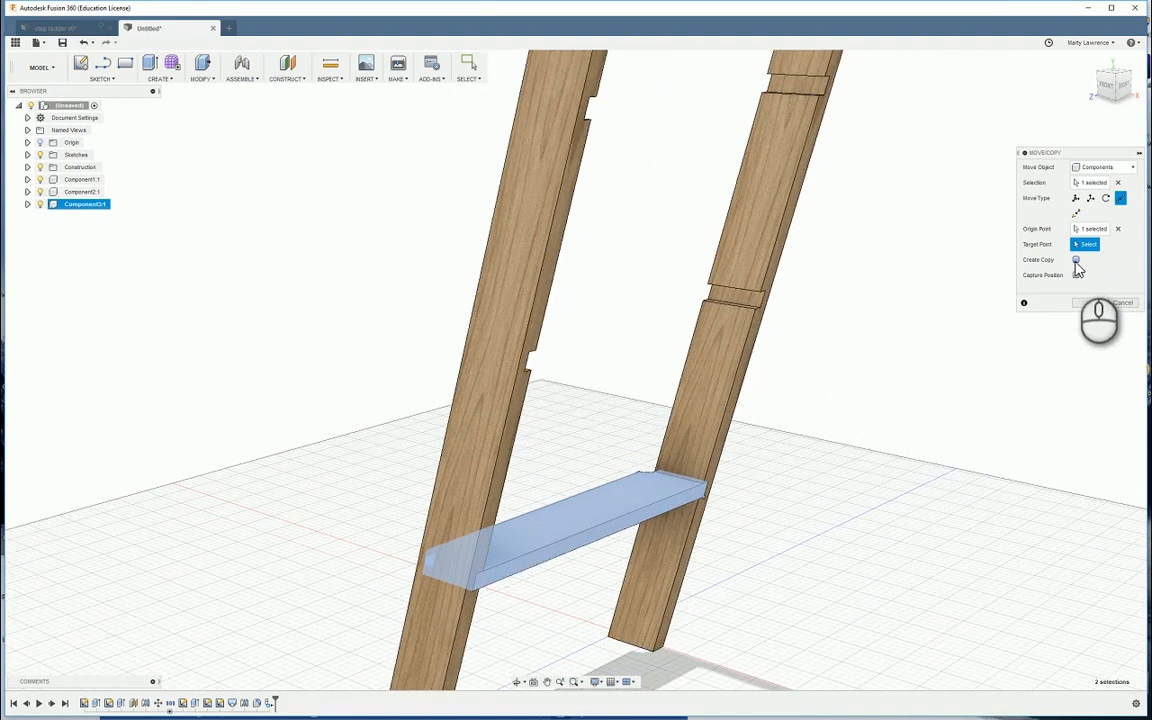
click(1076, 260)
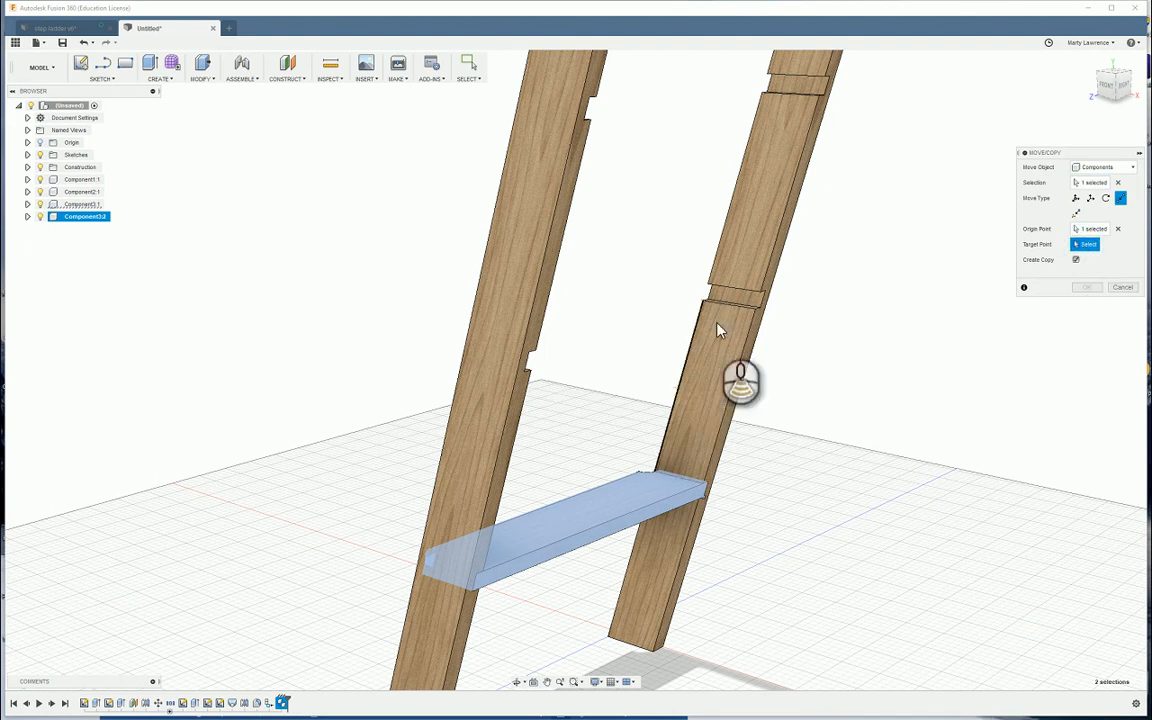
scroll(771, 309, up, 3)
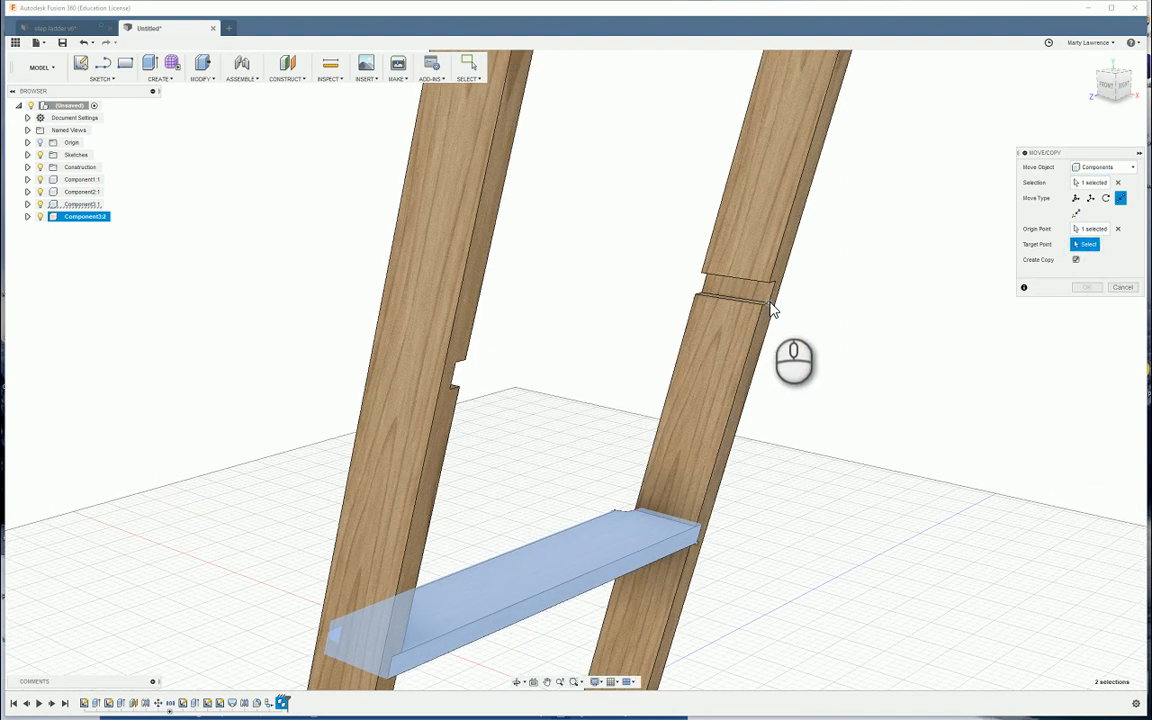
click(771, 309)
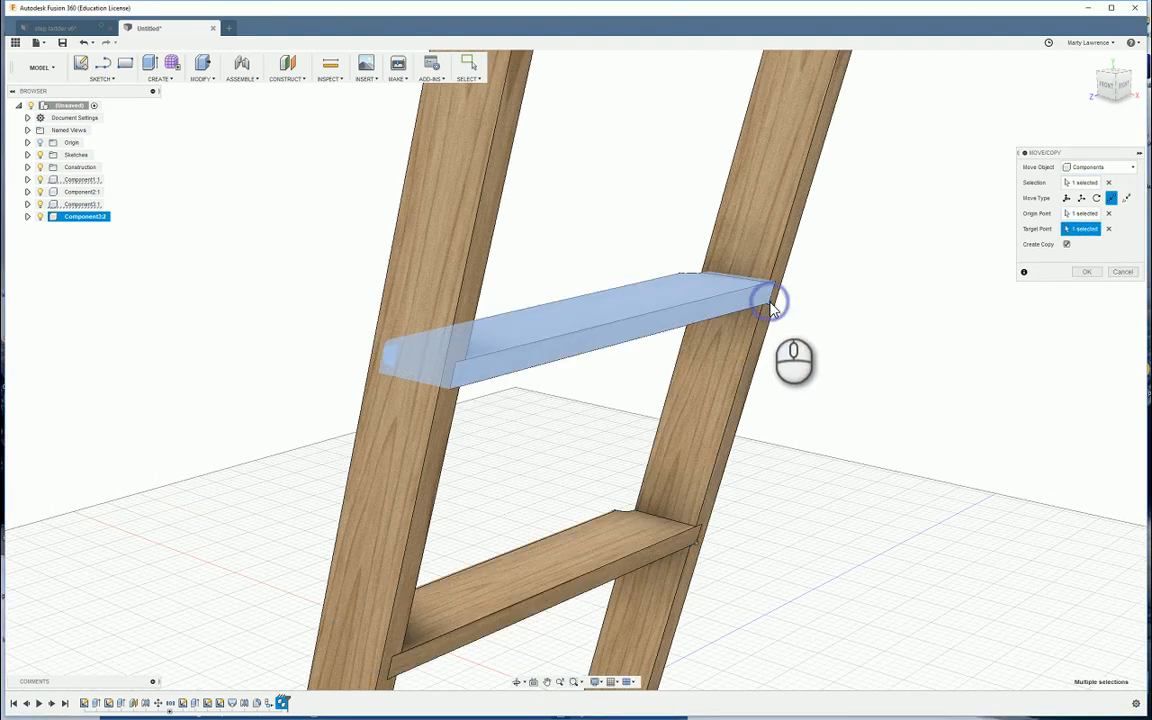
click(1087, 272)
scroll(840, 455, up, 1)
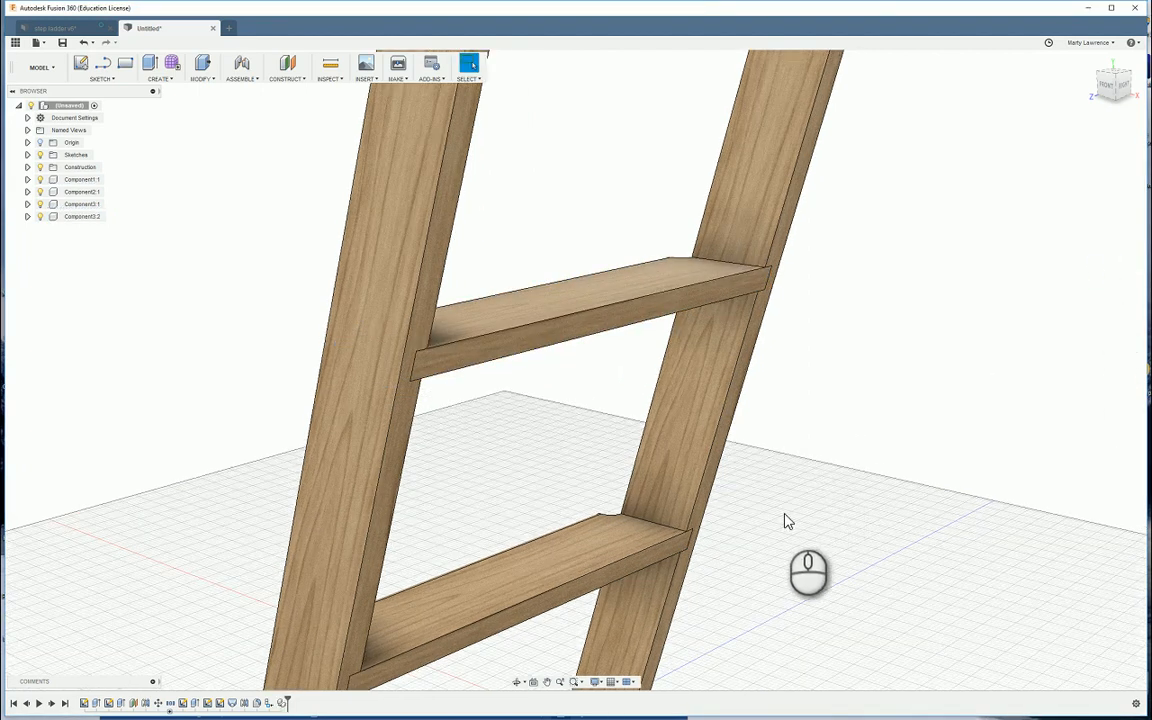
Copy the middle step component point to point from its lower outer corner to the matching corner of the highest rail notch
scroll(863, 275, down, 3)
scroll(863, 267, up, 4)
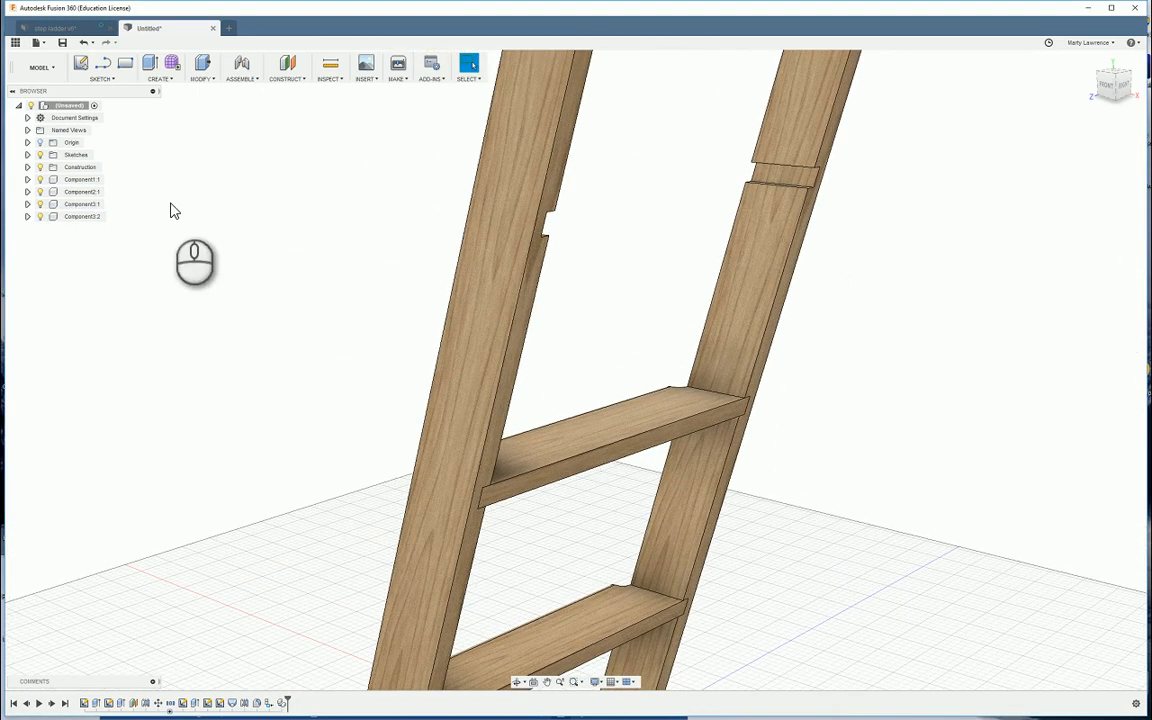
key(m)
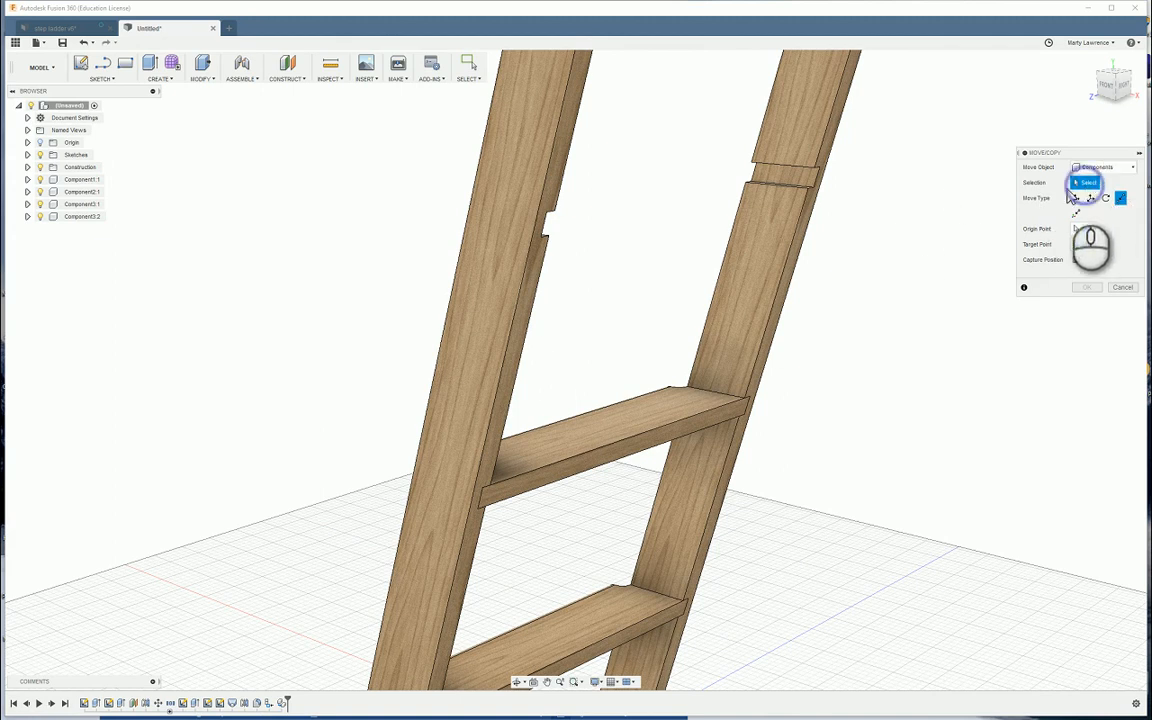
click(617, 438)
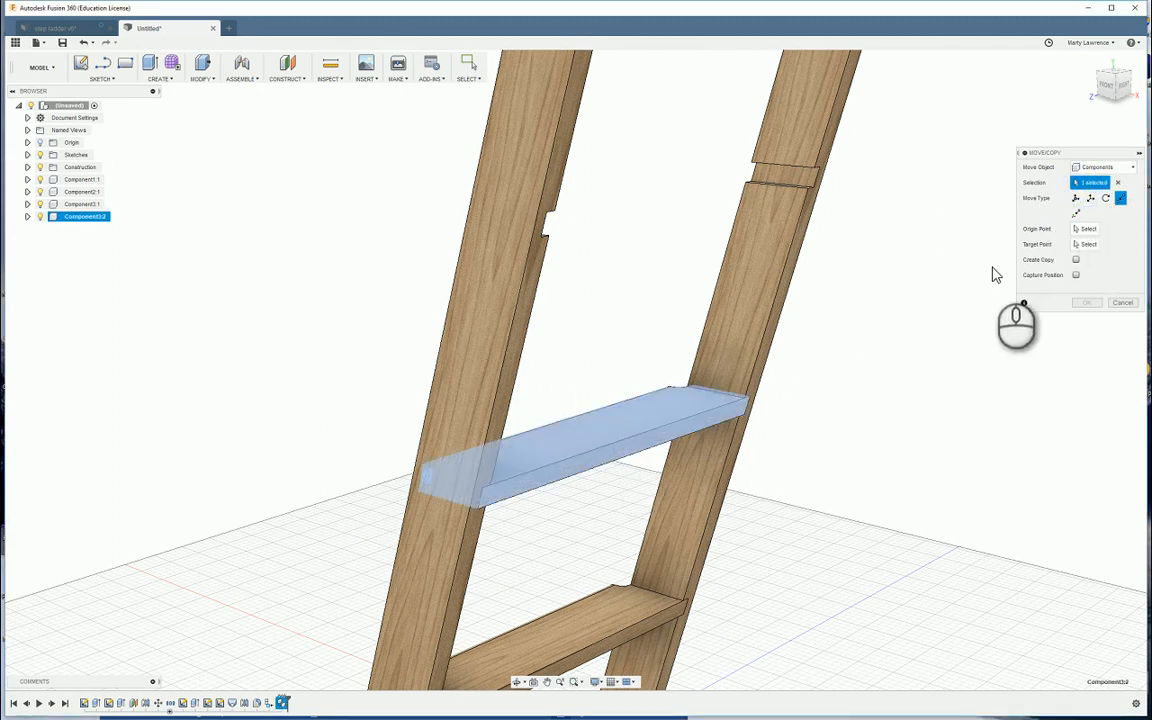
click(1120, 199)
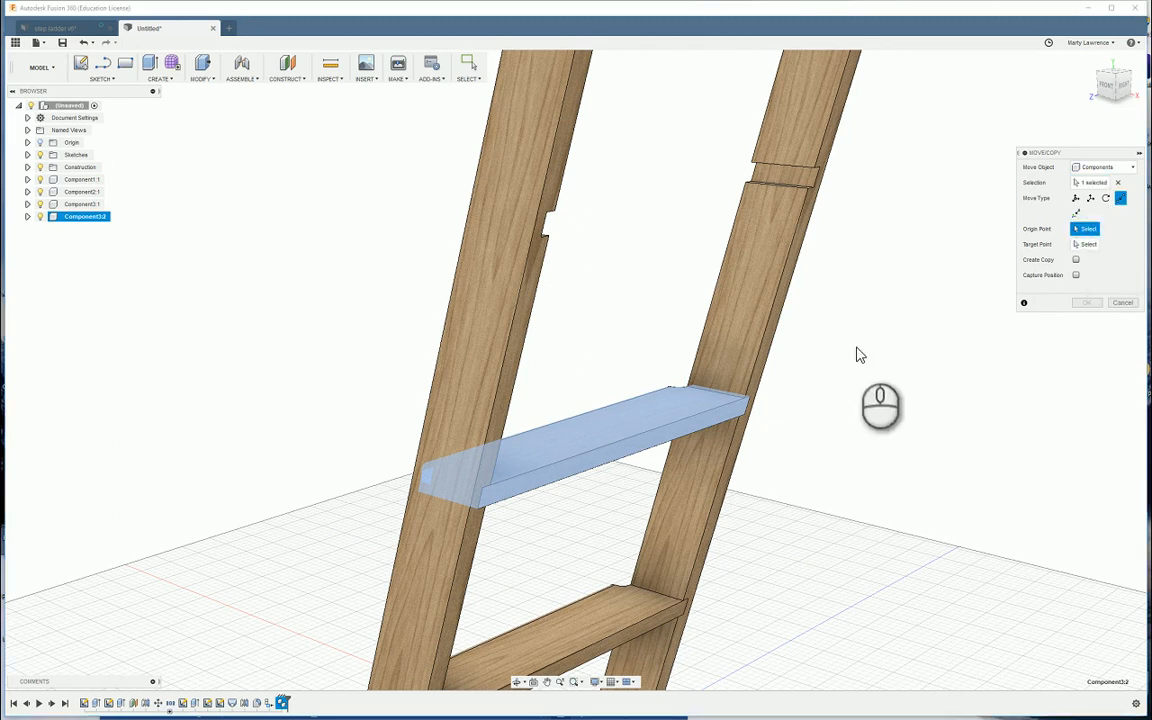
shift+middle_drag(860, 355, 746, 431)
click(744, 408)
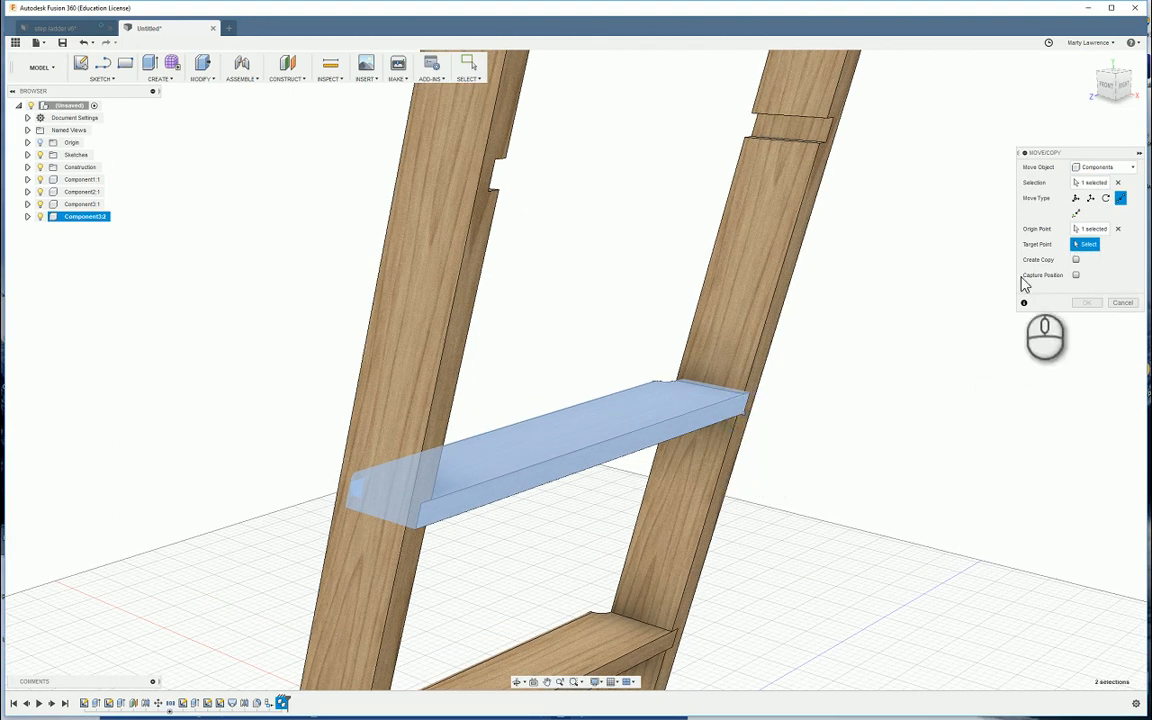
click(1077, 259)
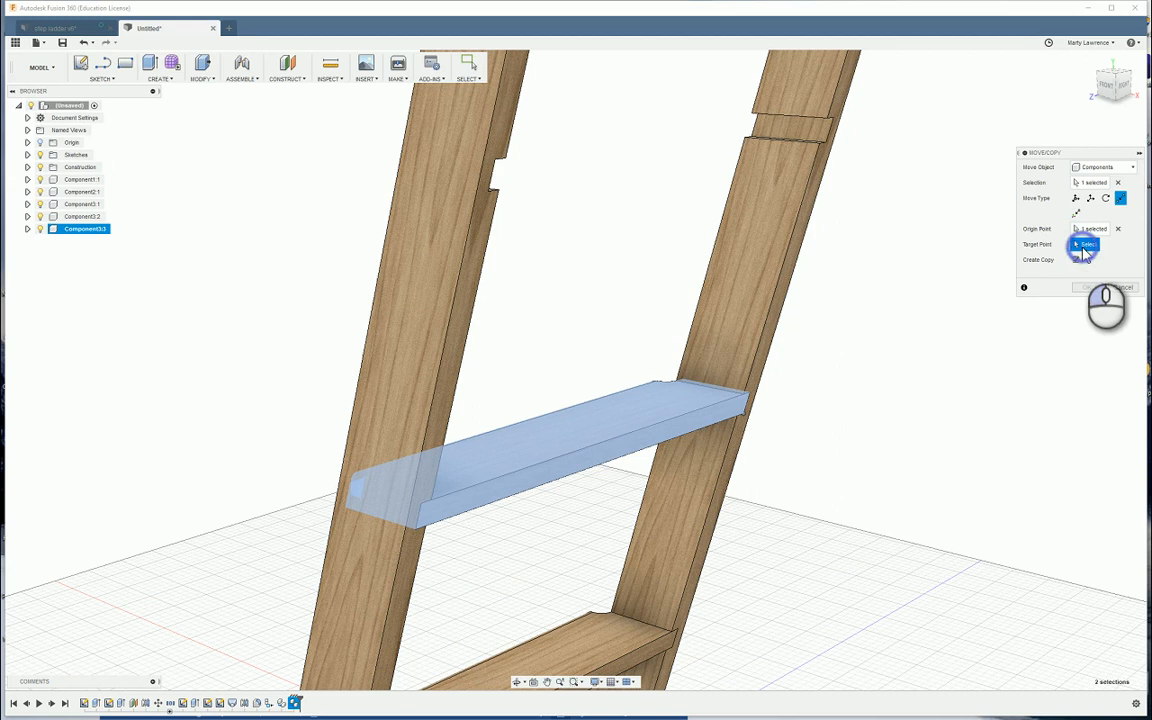
click(828, 142)
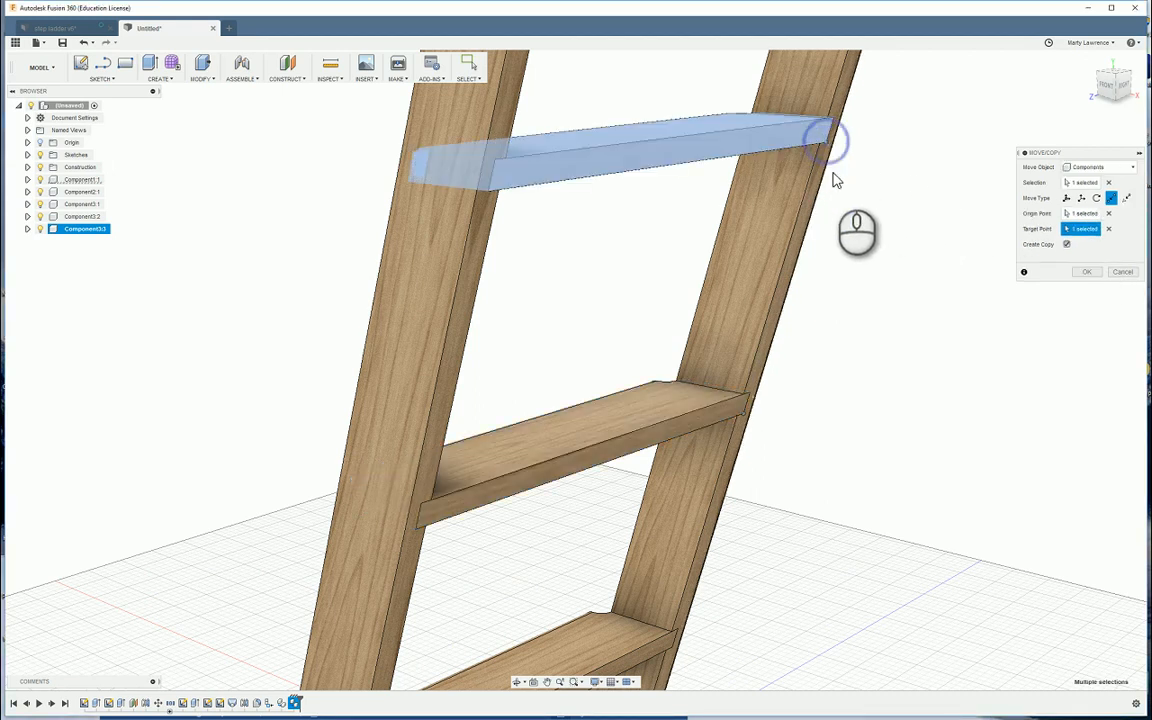
click(1086, 272)
scroll(938, 403, down, 2)
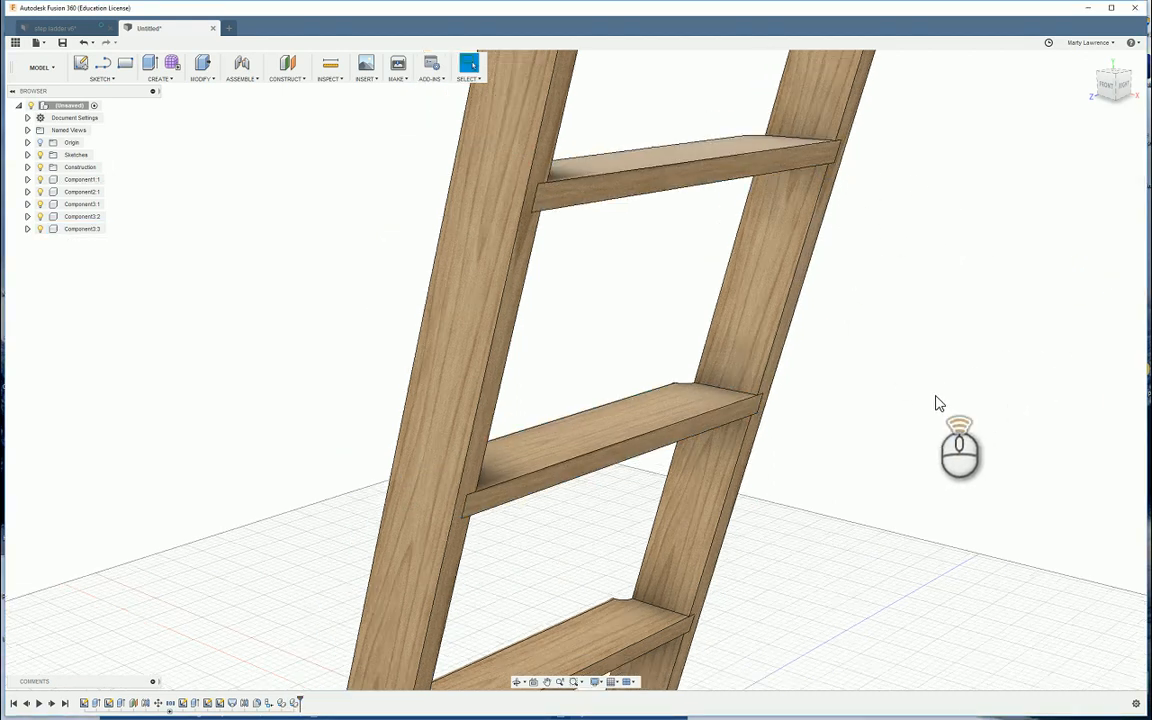
scroll(939, 400, up, 5)
shift+middle_drag(905, 393, 830, 391)
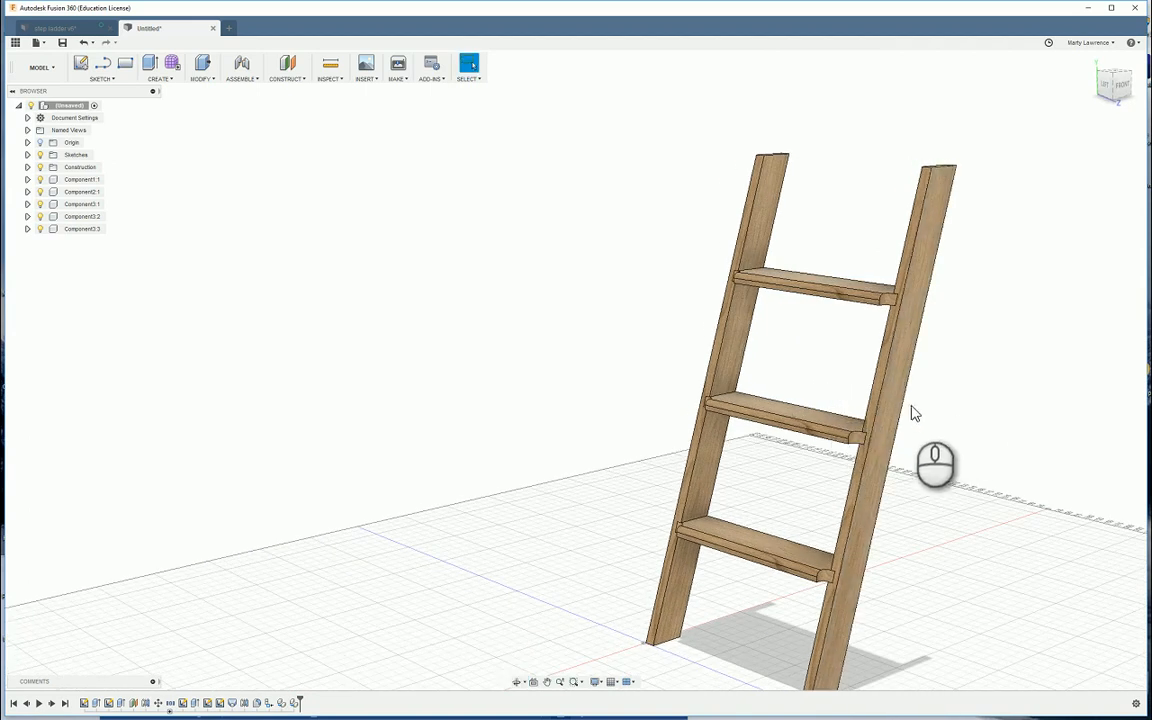